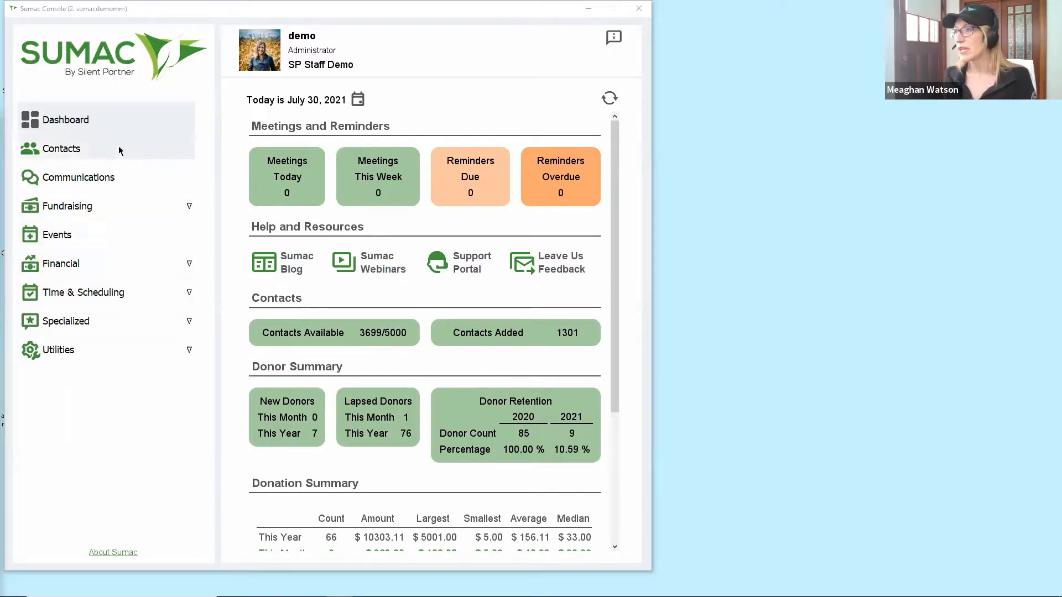
Open the Contacts list showing all 1,301 contact records.
click(75, 154)
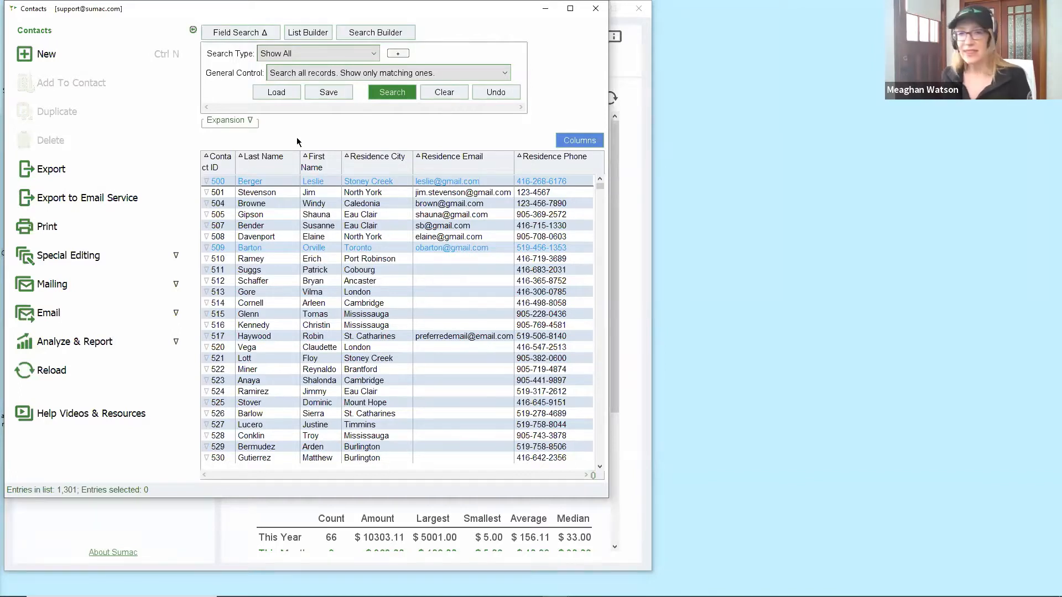
In the column chooser, move Gender from Available Fields into Fields To Show.
click(576, 144)
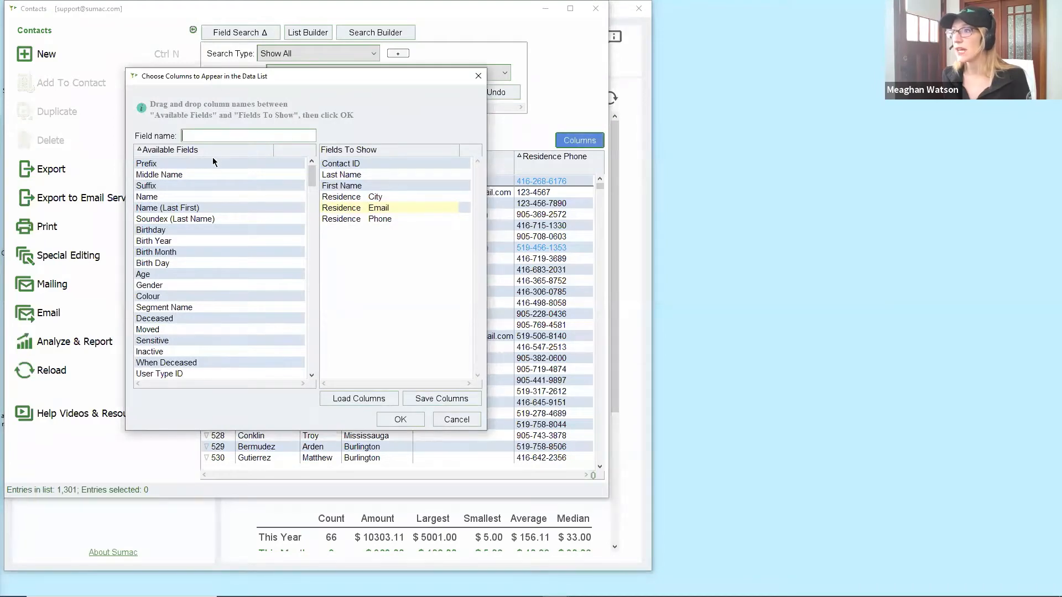
scroll(213, 187, down, 6)
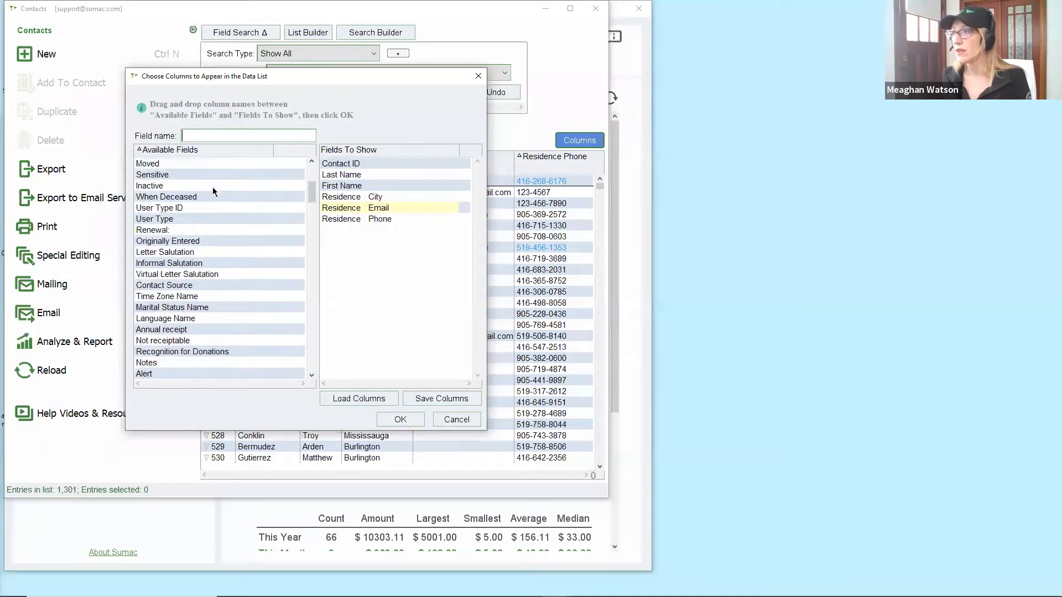
scroll(213, 191, up, 6)
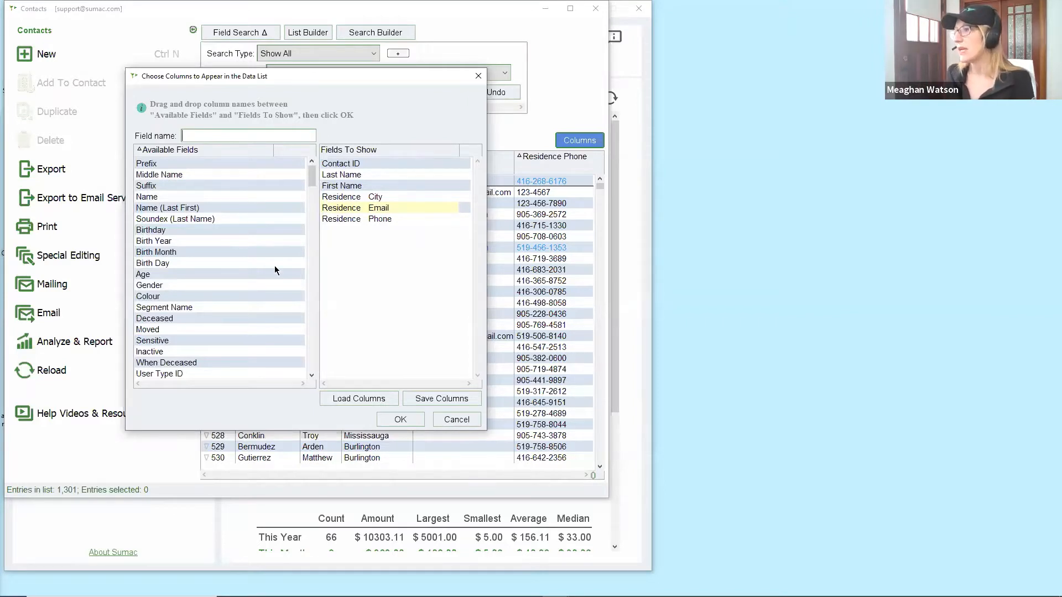
click(151, 286)
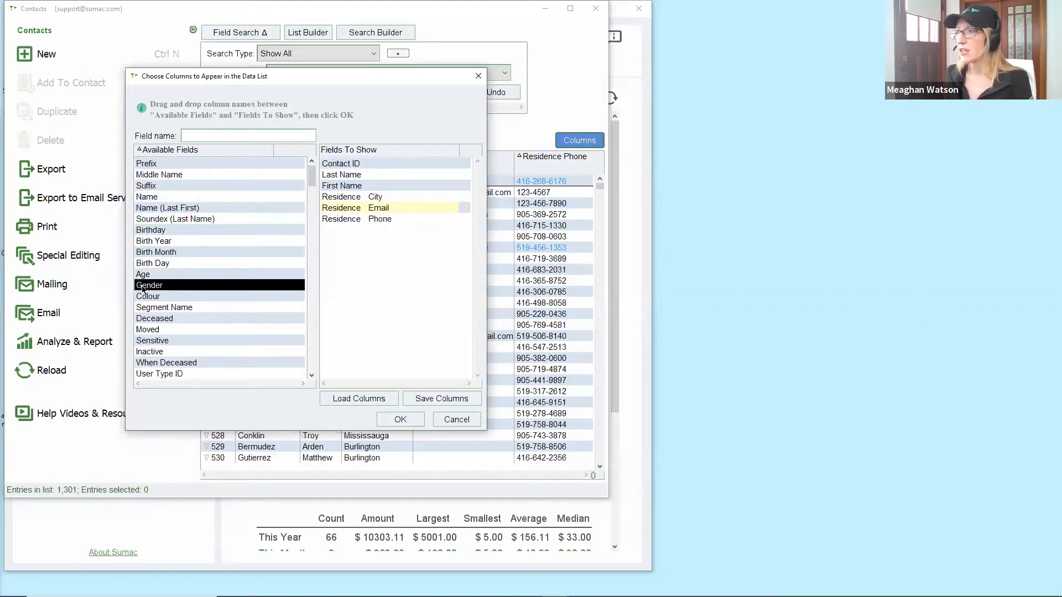
drag(151, 286, 346, 242)
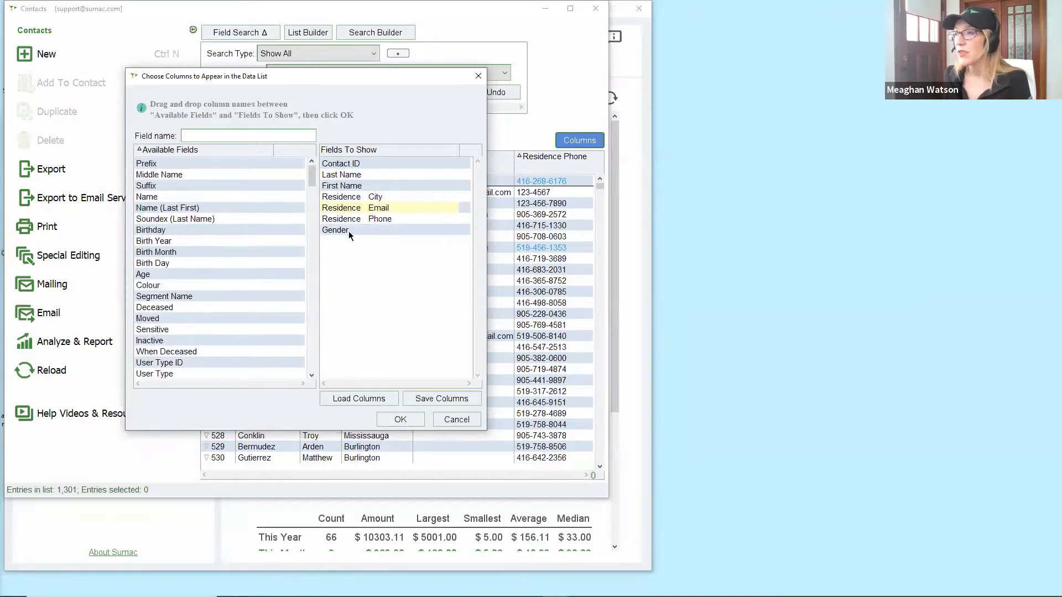
mouse_move(315, 175)
mouse_down()
mouse_move(320, 228)
mouse_move(317, 177)
mouse_up()
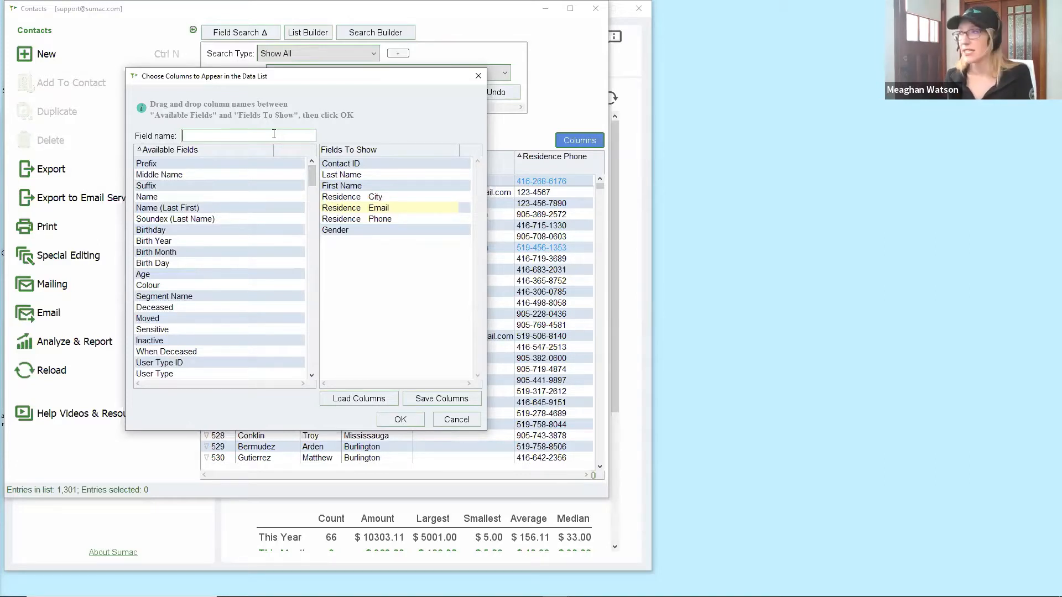
Filter fields by 'donation' and add Number, First Amount, Last Date, Last Amount and Total of donations.
text(donat)
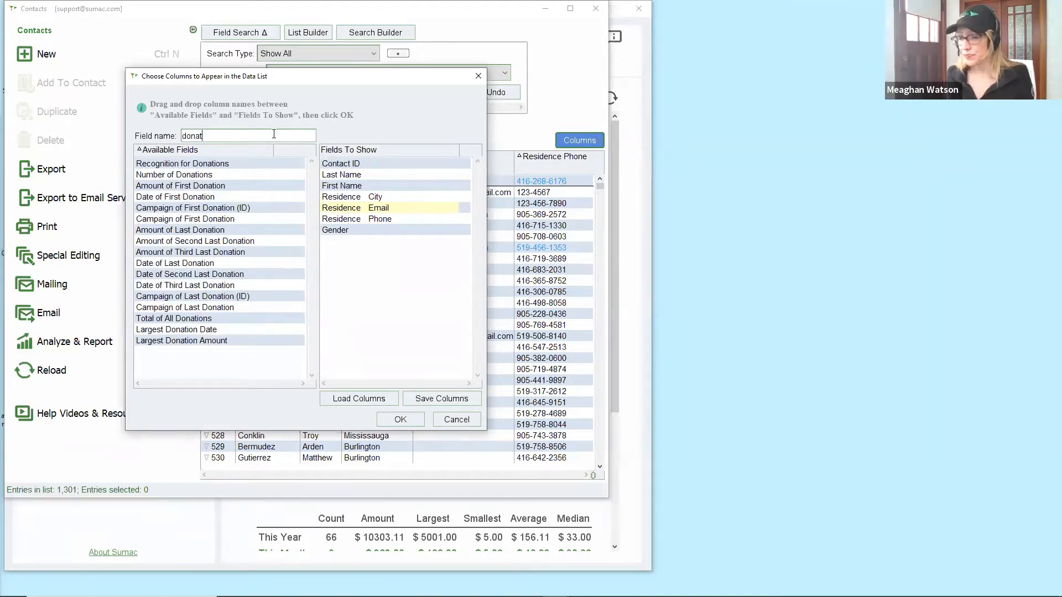
text(ion)
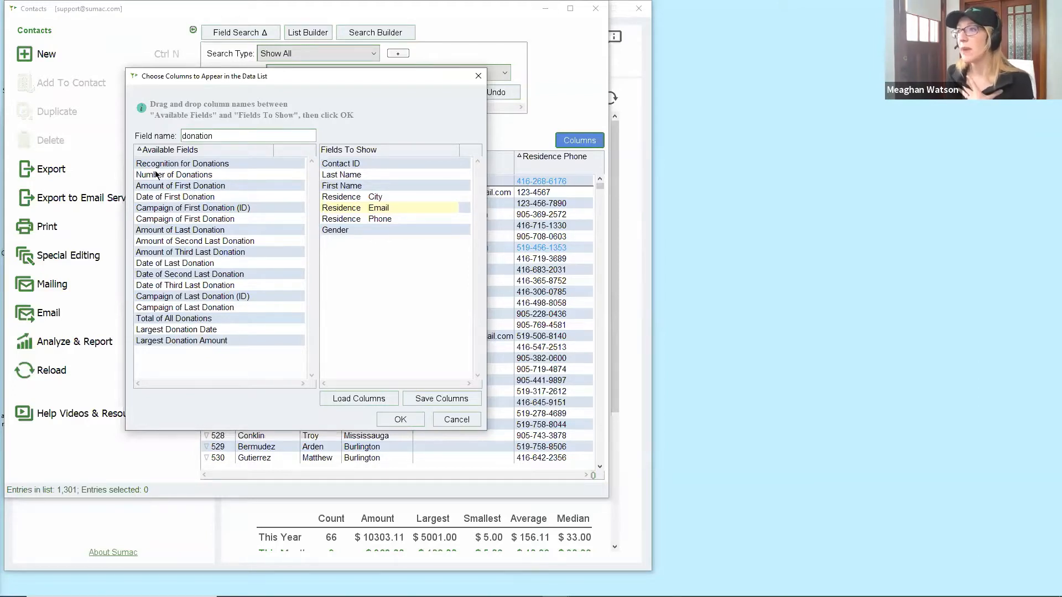
drag(148, 176, 342, 276)
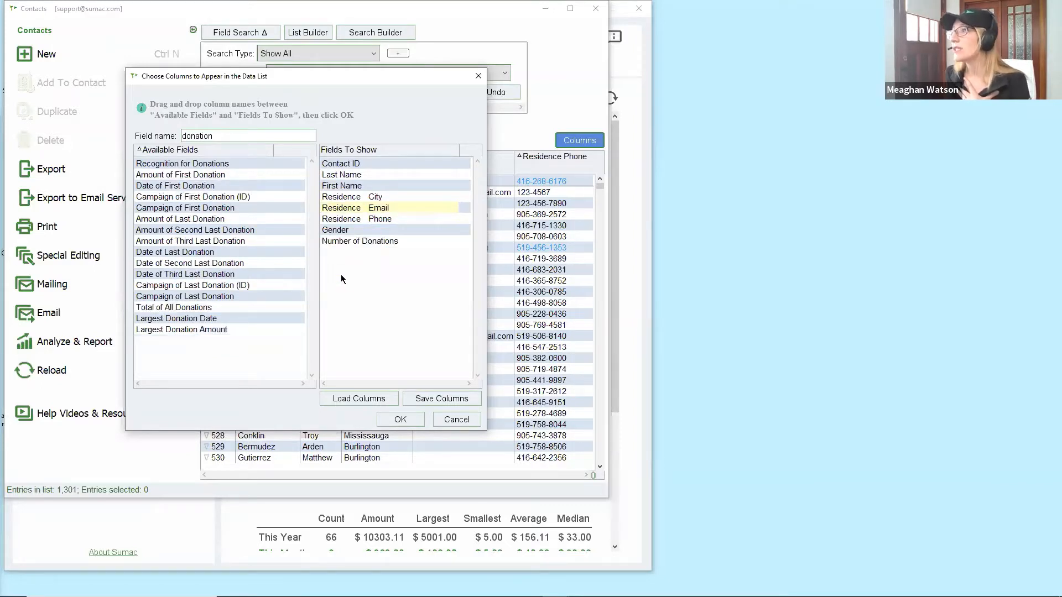
click(189, 177)
drag(190, 182, 349, 266)
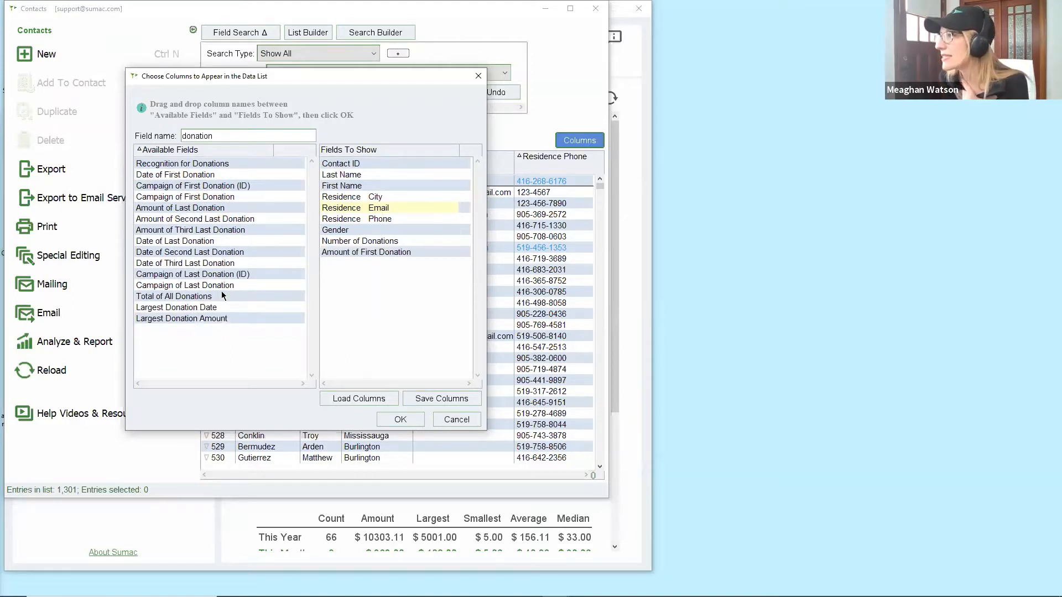
drag(186, 241, 361, 276)
drag(194, 209, 368, 283)
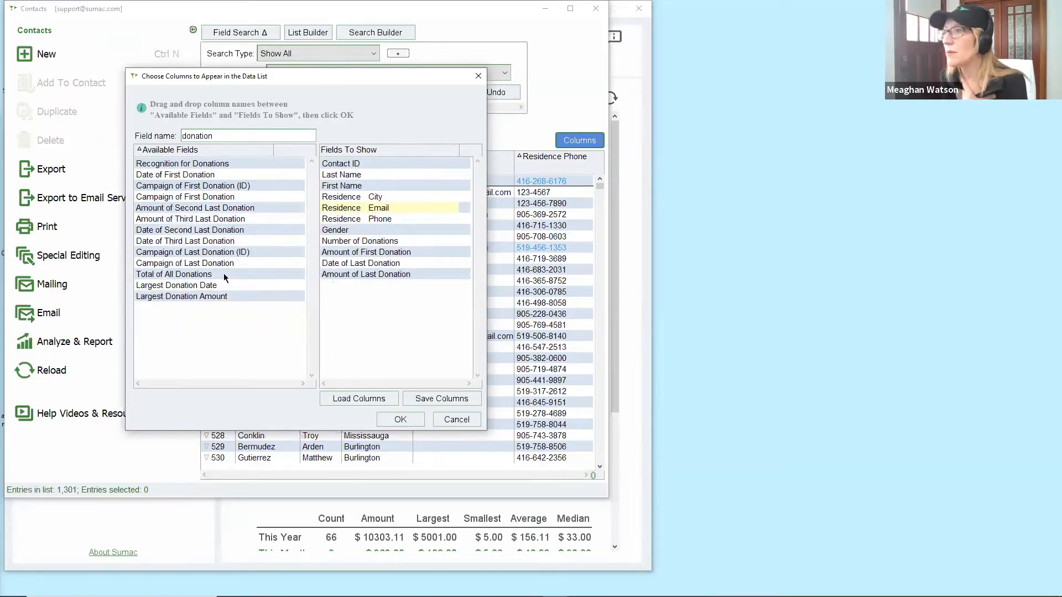
click(207, 275)
drag(206, 276, 372, 254)
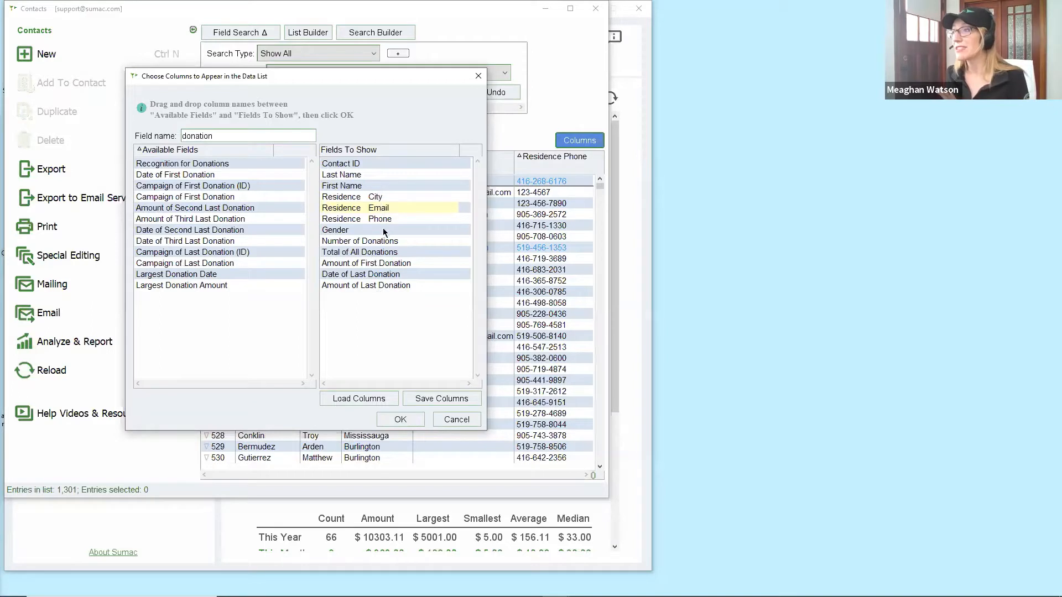
Move the five donation fields up to sit right after First Name.
click(397, 288)
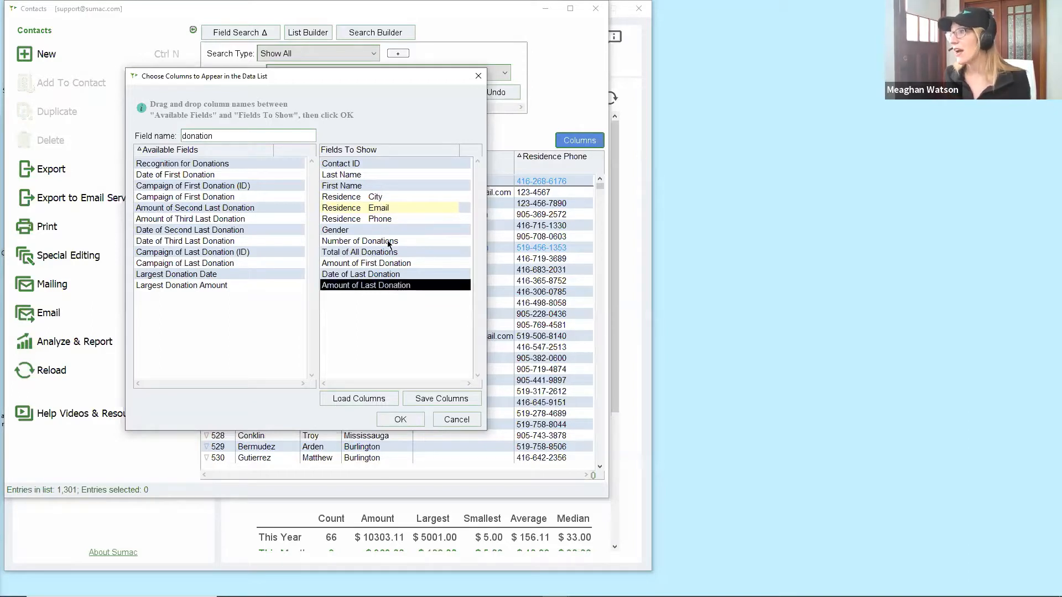
shift+click(349, 244)
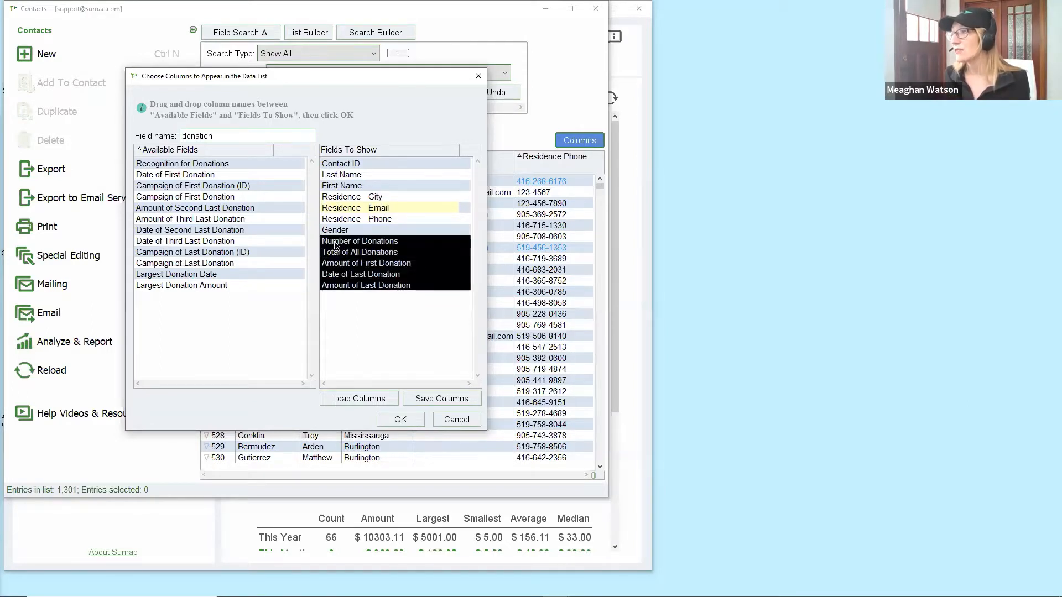
drag(337, 246, 374, 201)
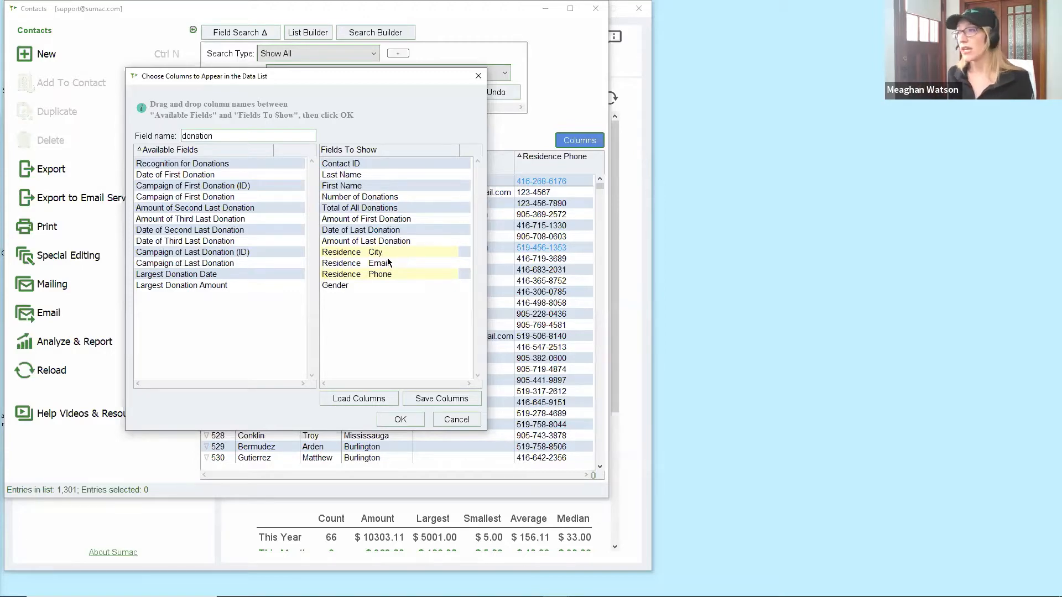
Apply the chosen columns and widen the Contacts window so all columns are visible.
click(411, 419)
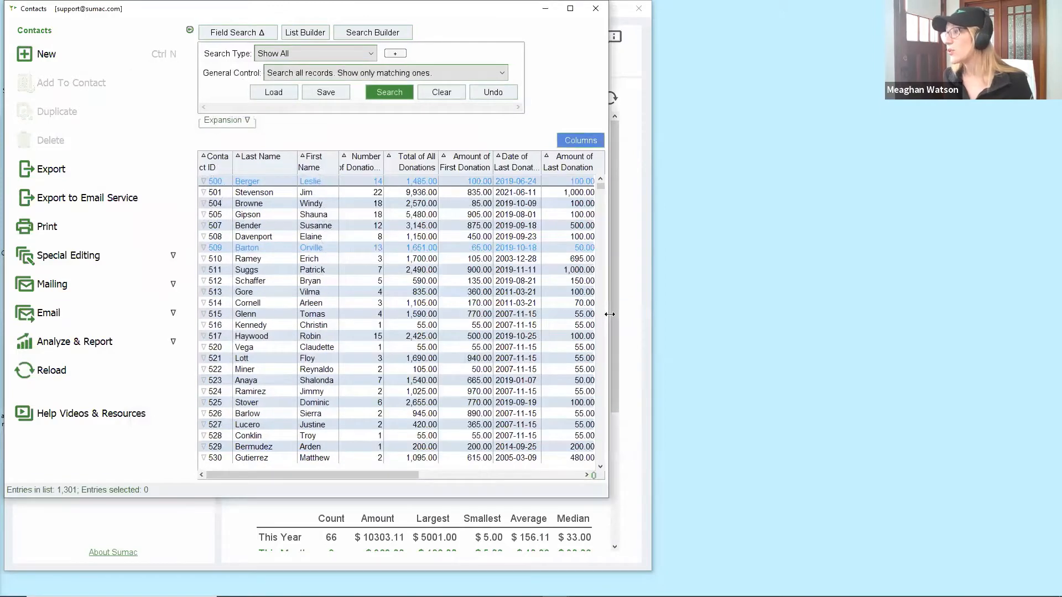
drag(609, 314, 974, 300)
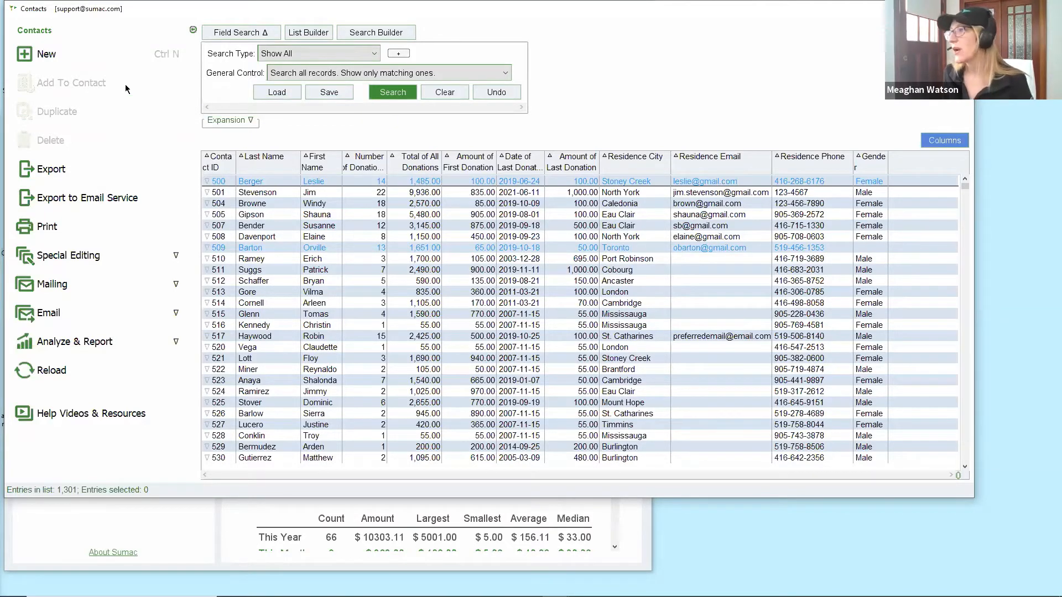
Select contact 508 and start adding a record to it.
click(278, 237)
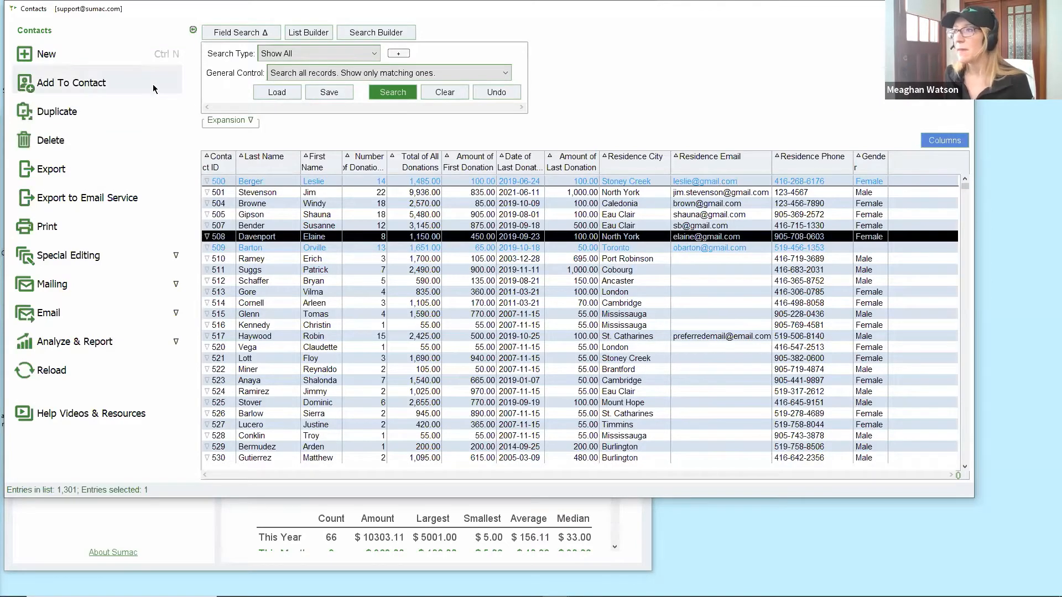
click(124, 80)
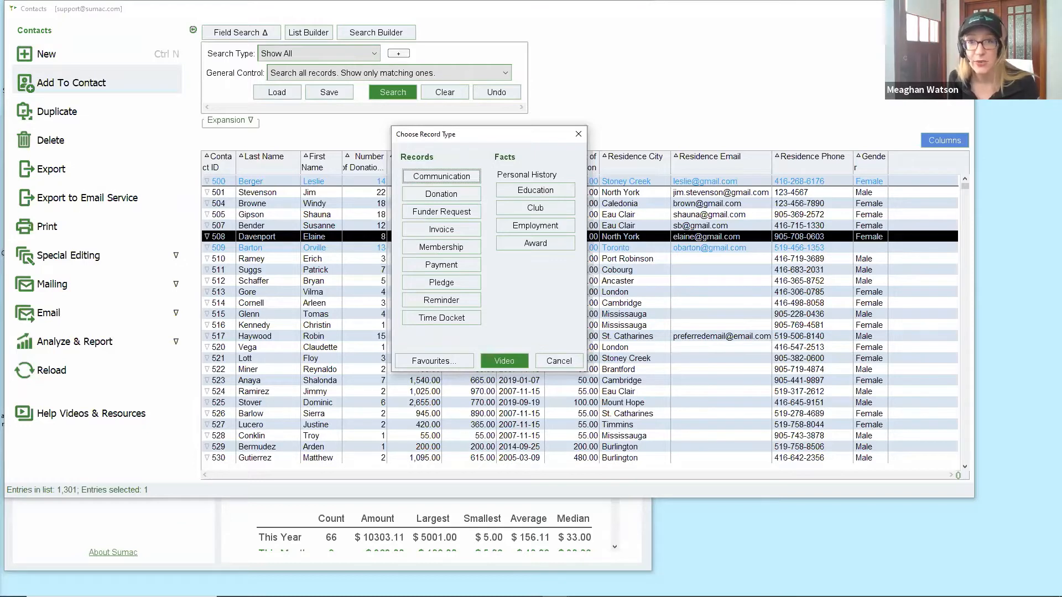
Remove Time Docket, Reminder, Pledge, Payment, Membership, Invoice, Funder Request, Education, Club, Employment and Award from favourites.
click(404, 361)
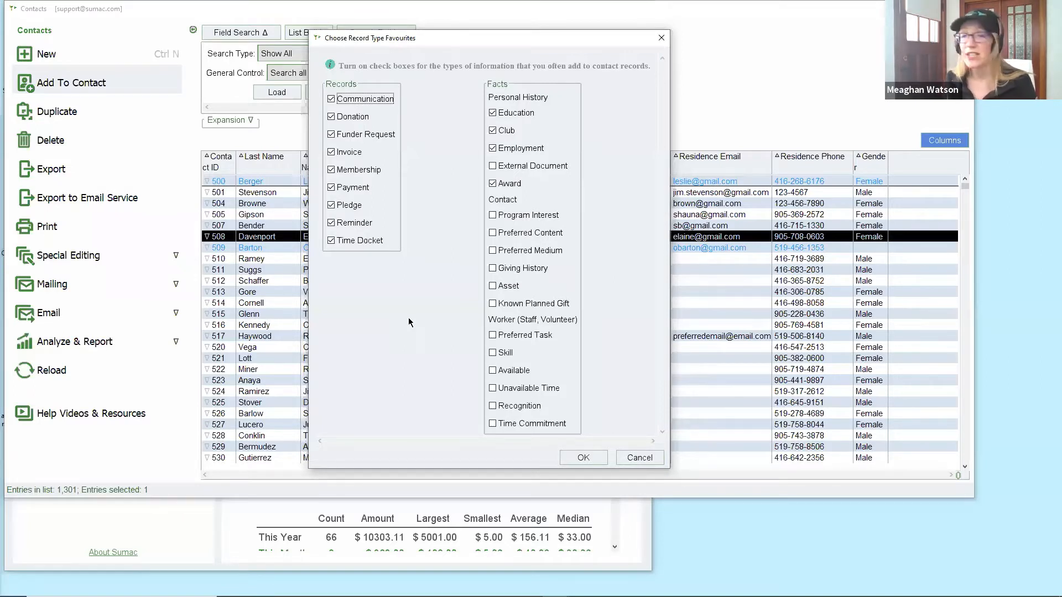
click(369, 241)
click(356, 223)
click(353, 206)
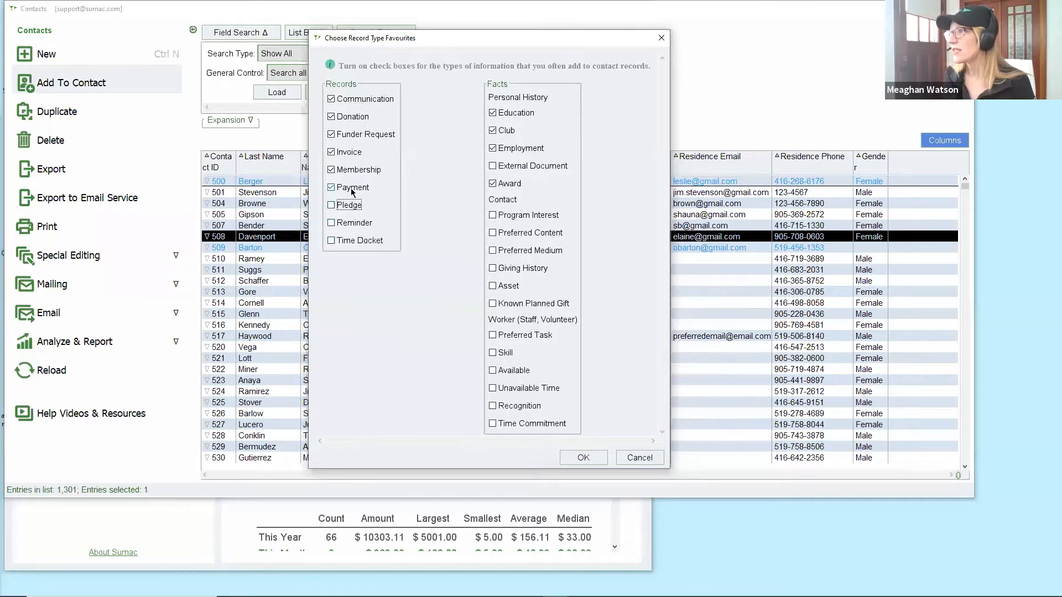
click(354, 187)
click(357, 170)
click(357, 152)
click(359, 135)
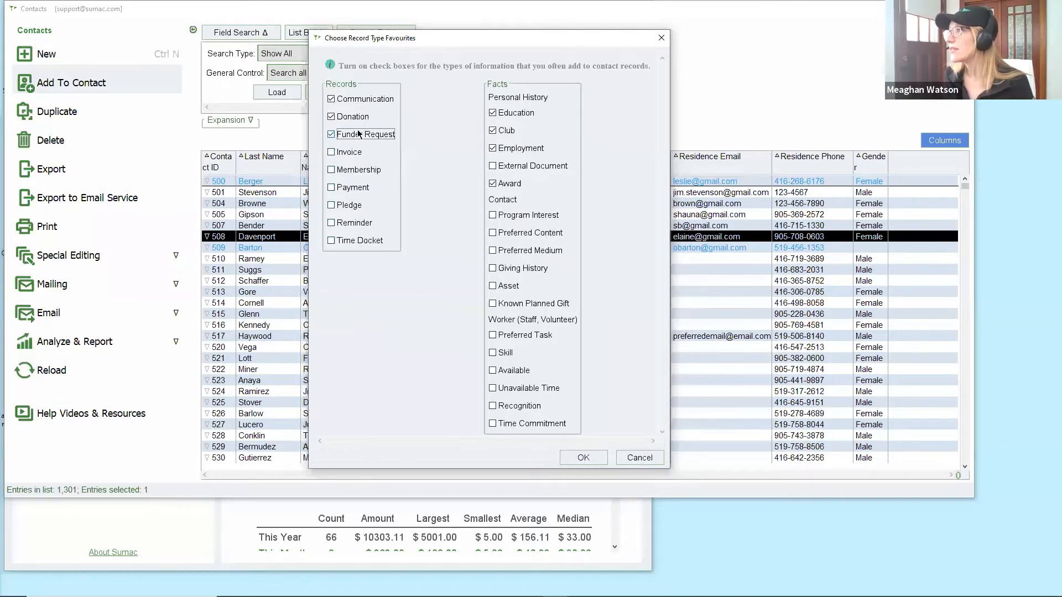
click(508, 113)
click(508, 133)
click(510, 150)
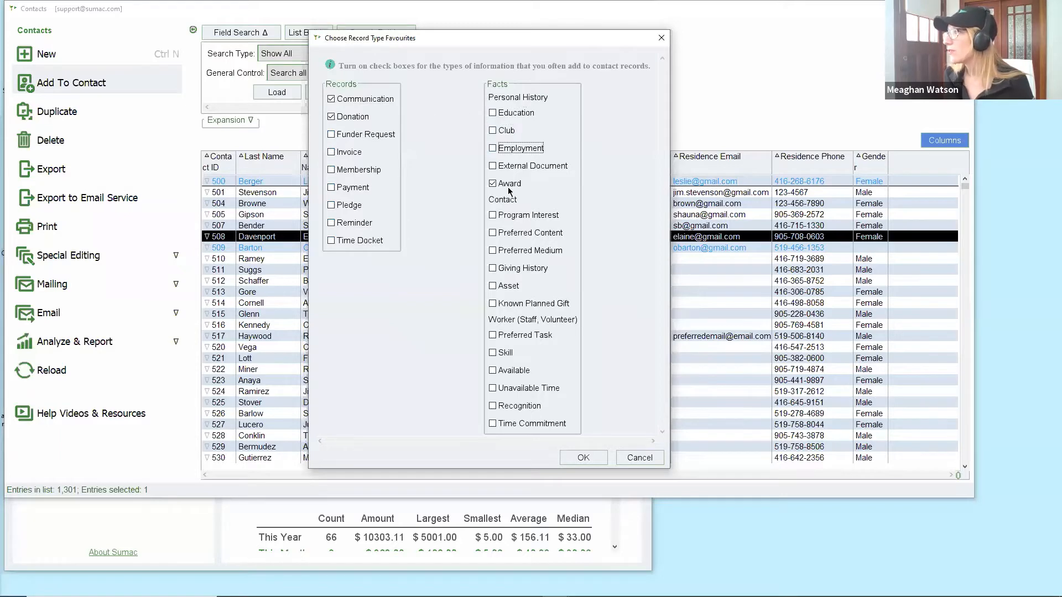
click(509, 185)
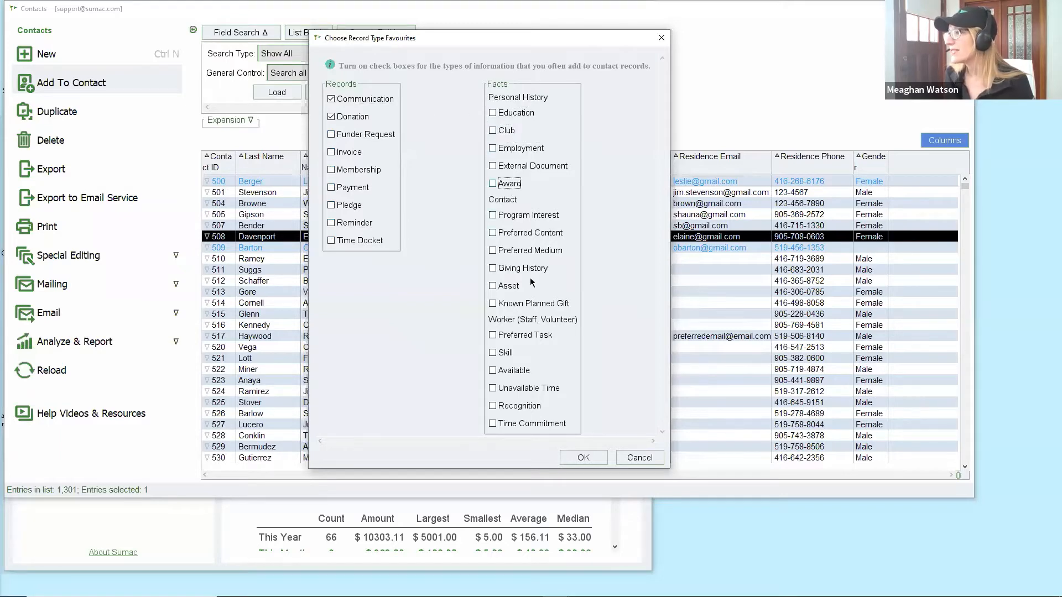
click(577, 457)
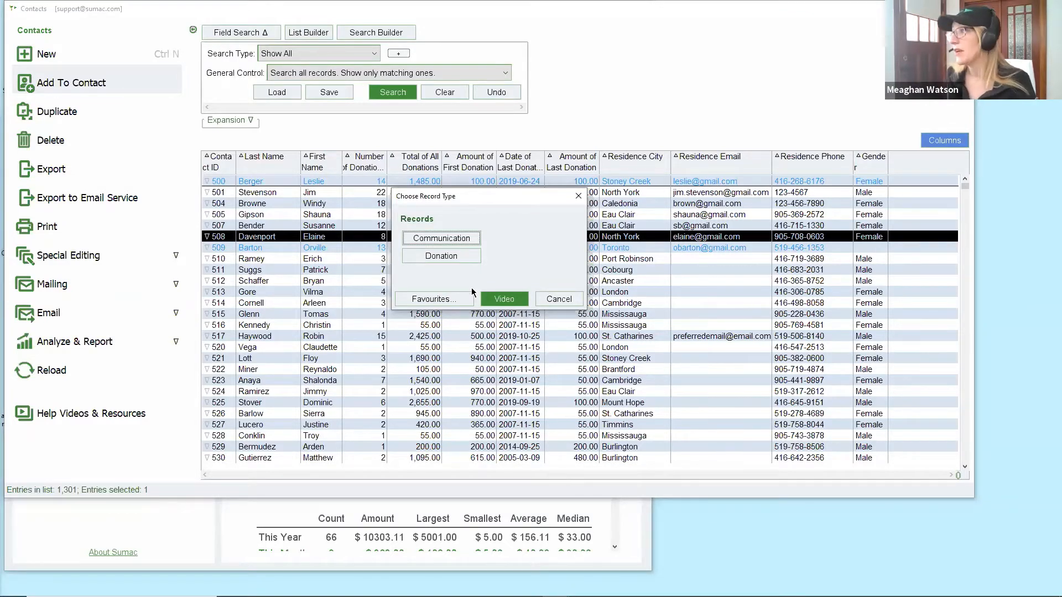
Mark Membership as a favourite record type and confirm.
click(463, 300)
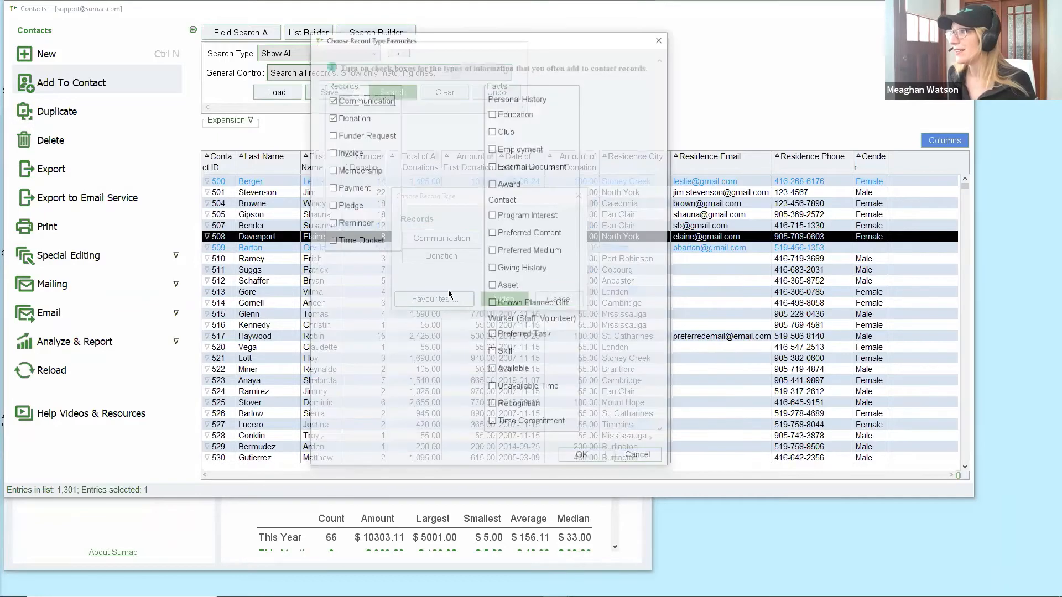
click(343, 172)
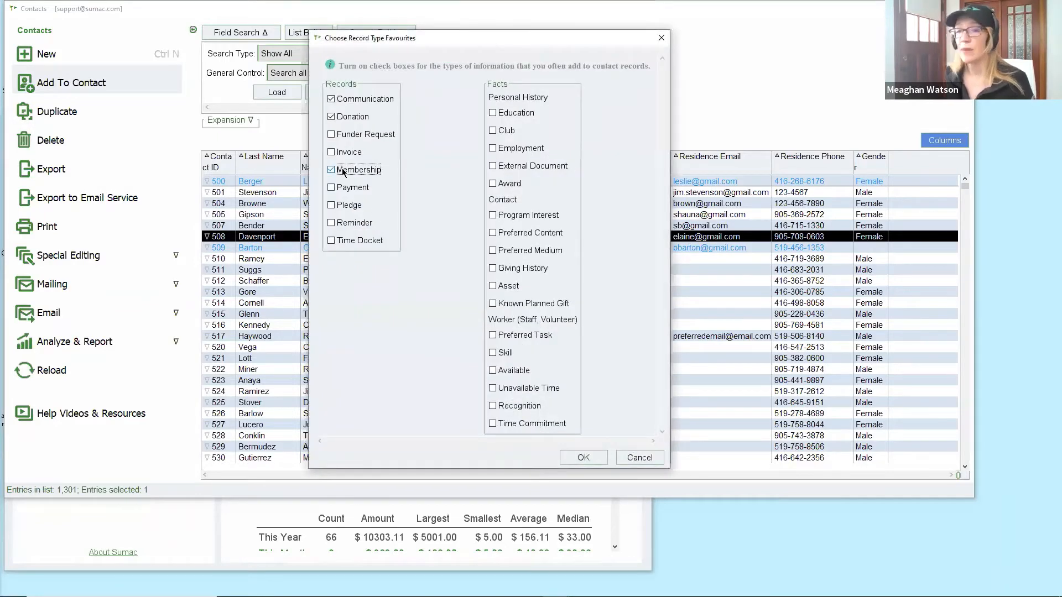
click(595, 458)
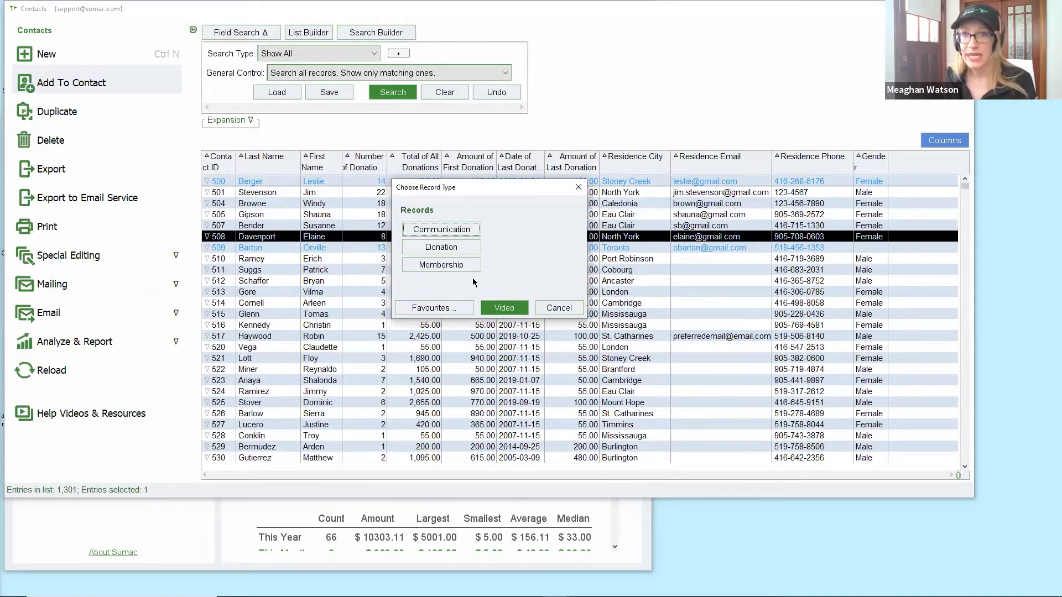
Add Time Docket, Preferred Task, Skill and Unavailable Time to favourites, then close the chooser.
click(447, 306)
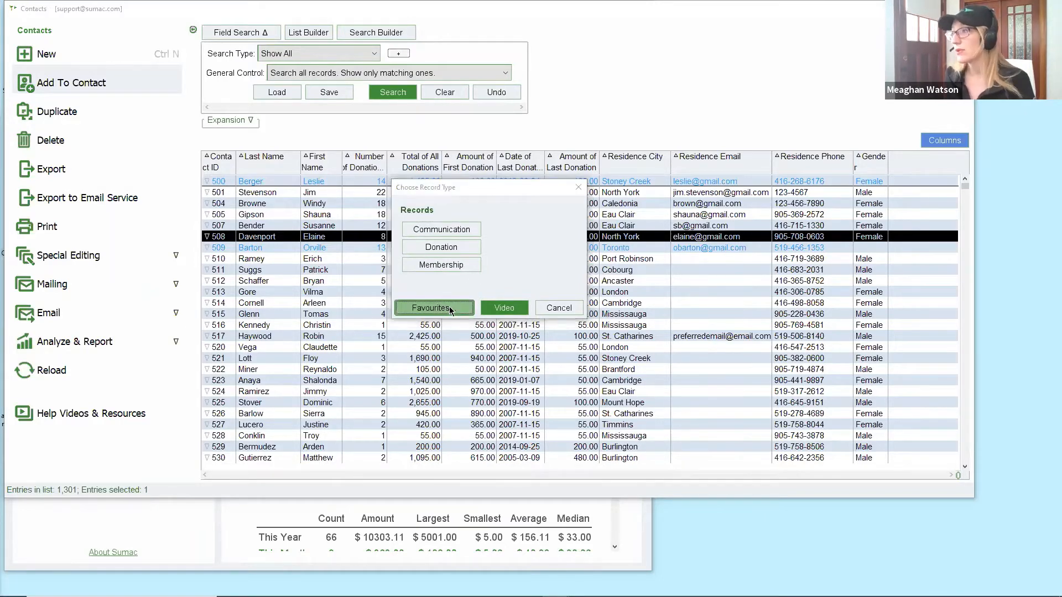
click(357, 239)
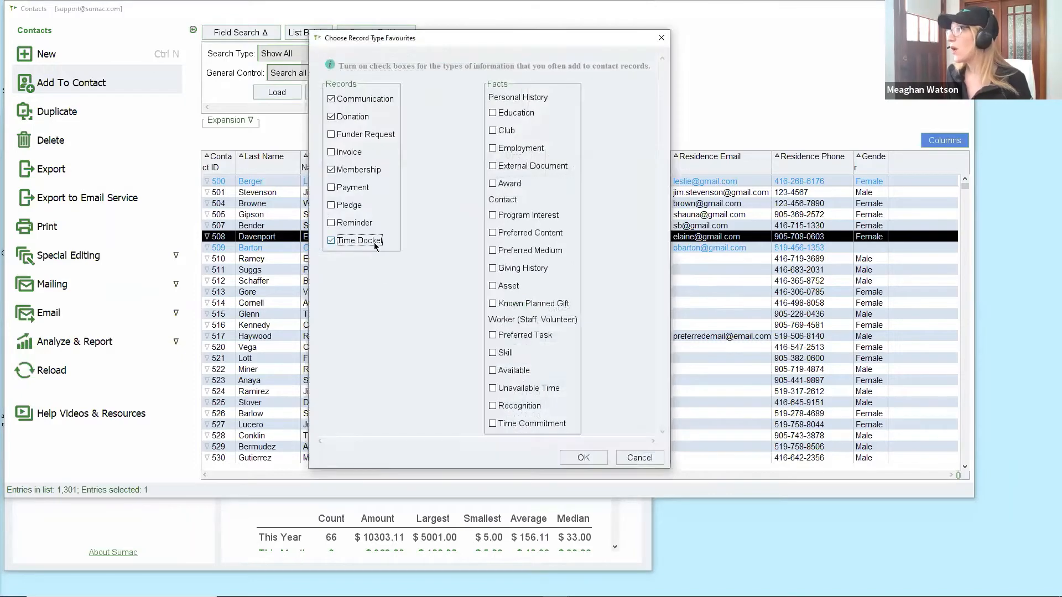
click(500, 337)
click(504, 353)
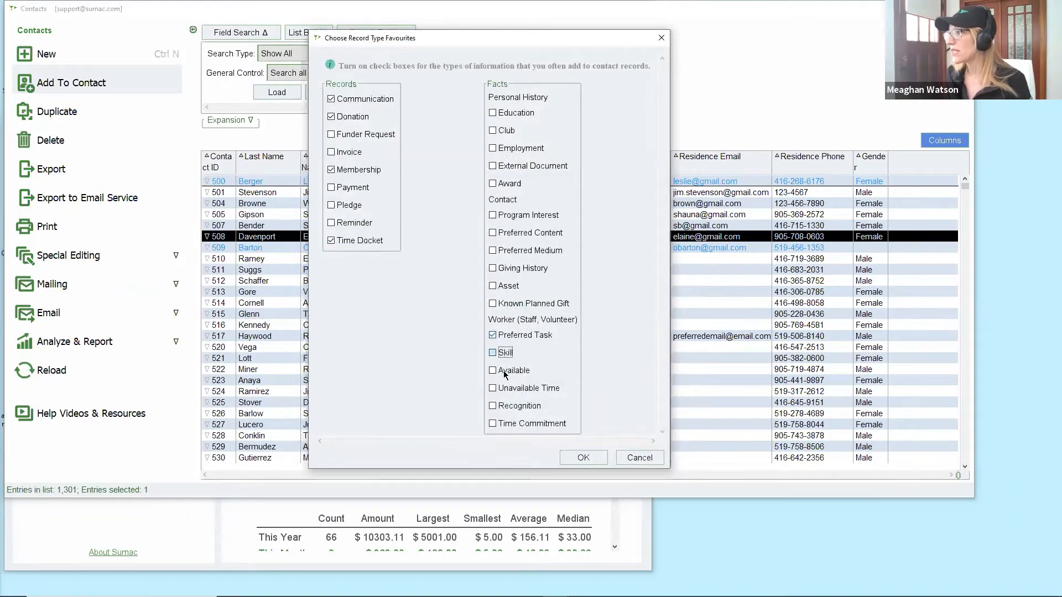
click(507, 392)
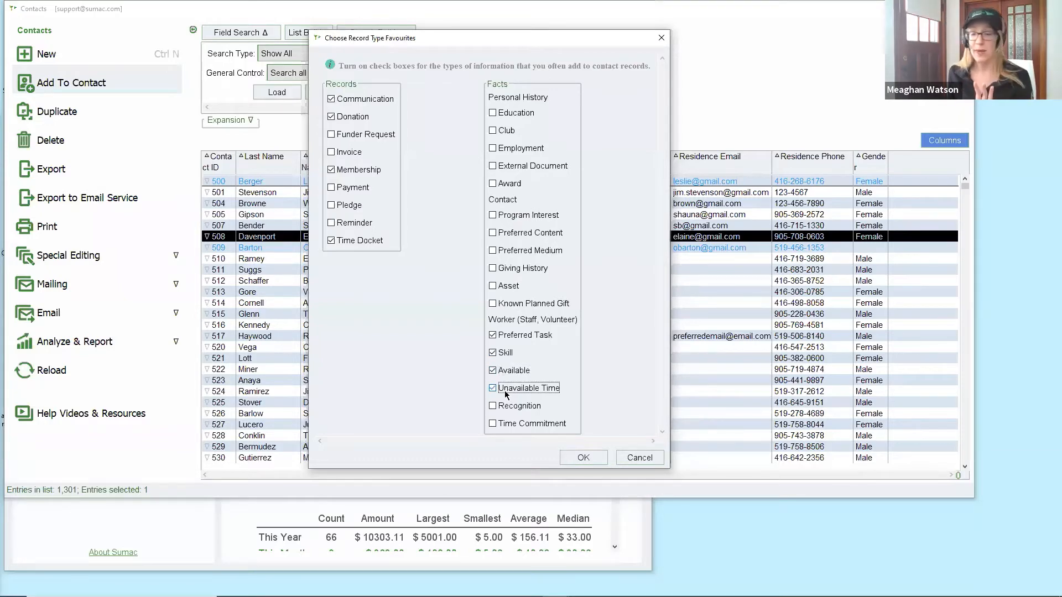
click(566, 455)
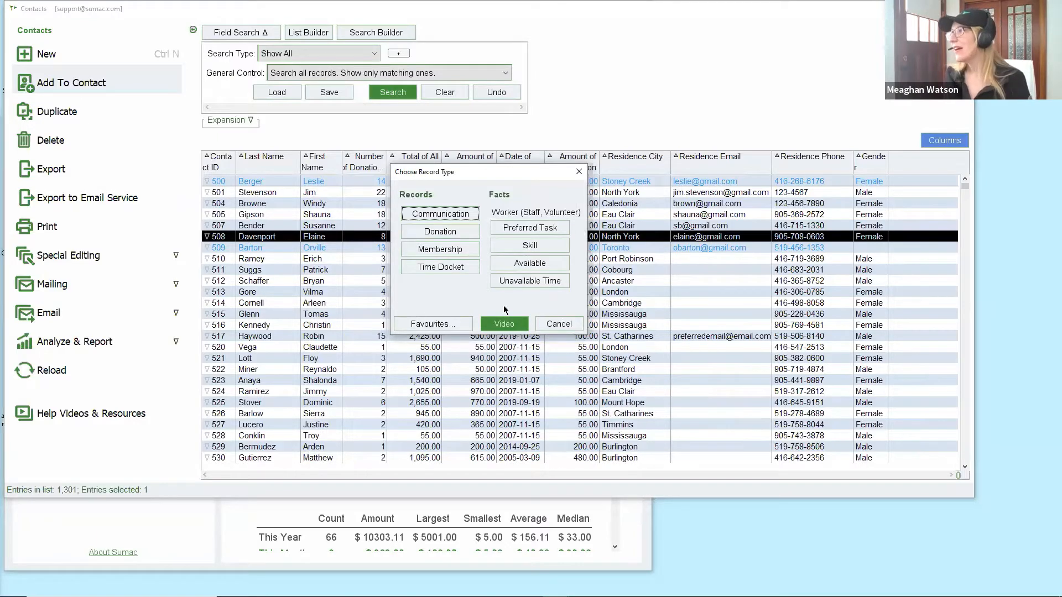
click(560, 325)
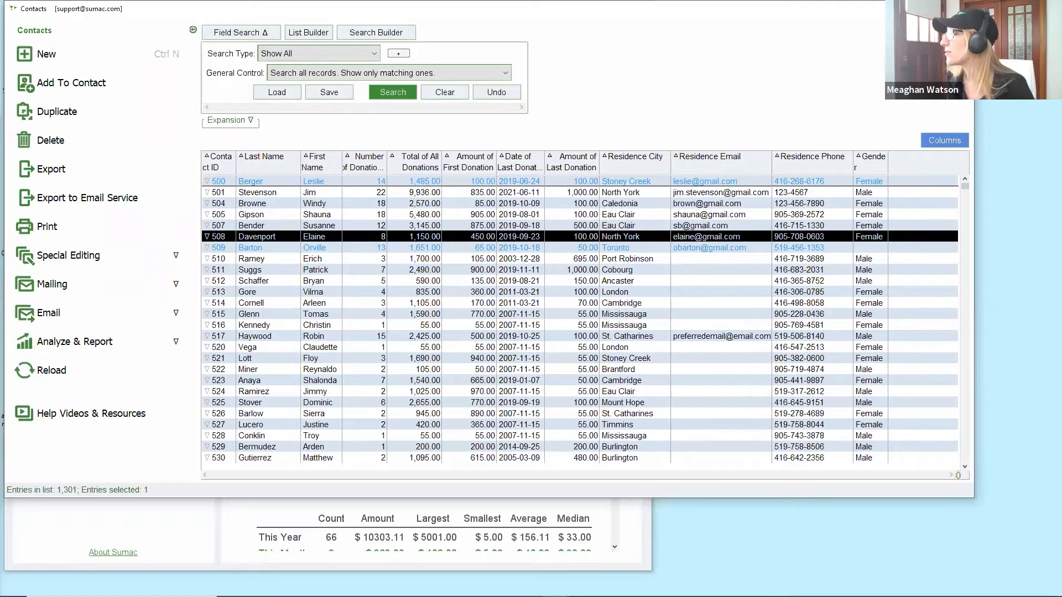
Close the Contacts window and open Appearance under Utilities > Customize Database.
click(961, 8)
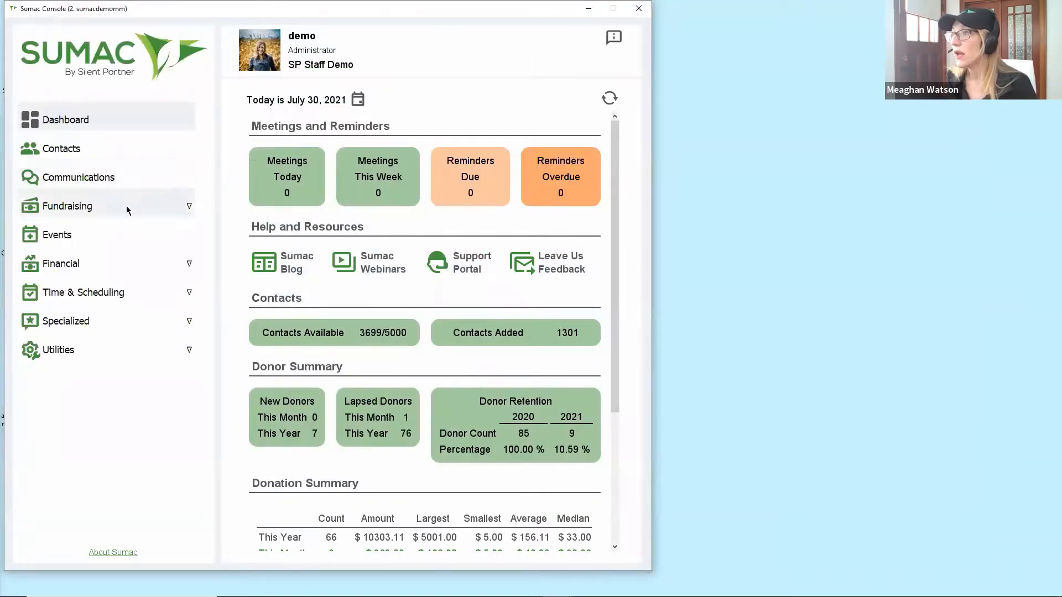
click(50, 349)
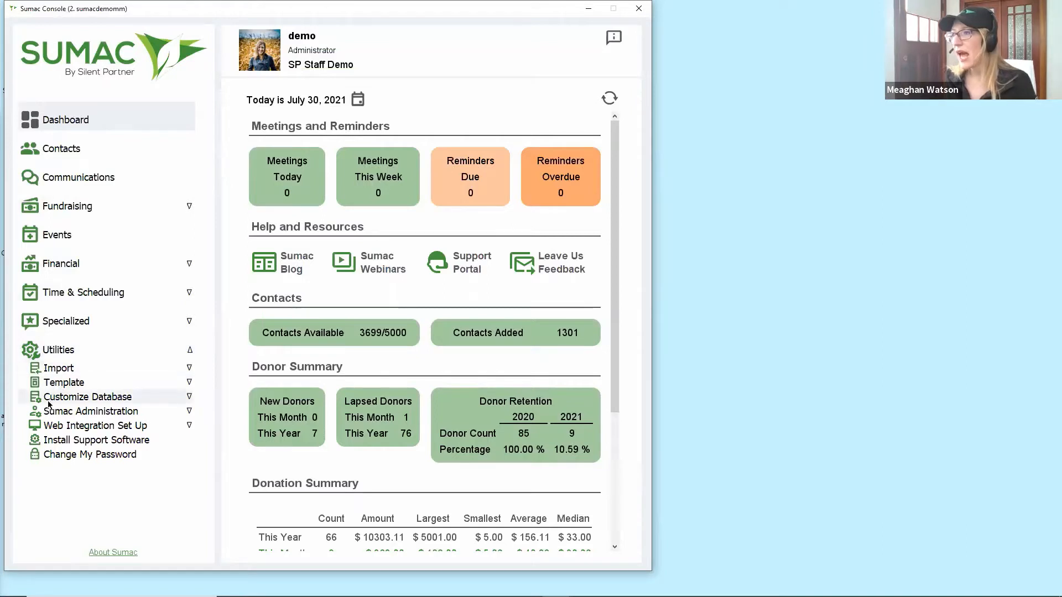
click(141, 400)
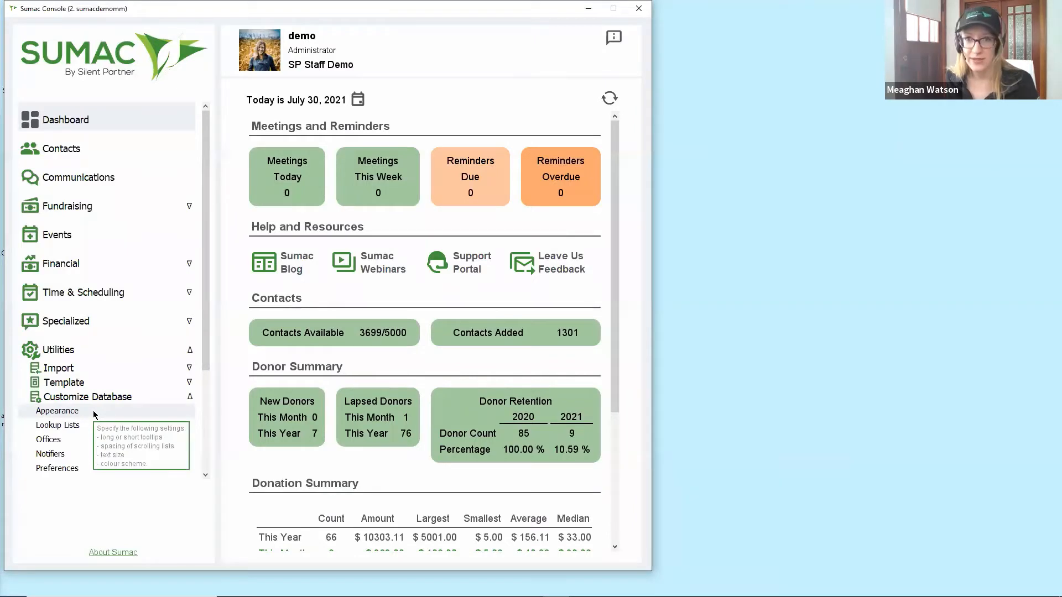
click(94, 415)
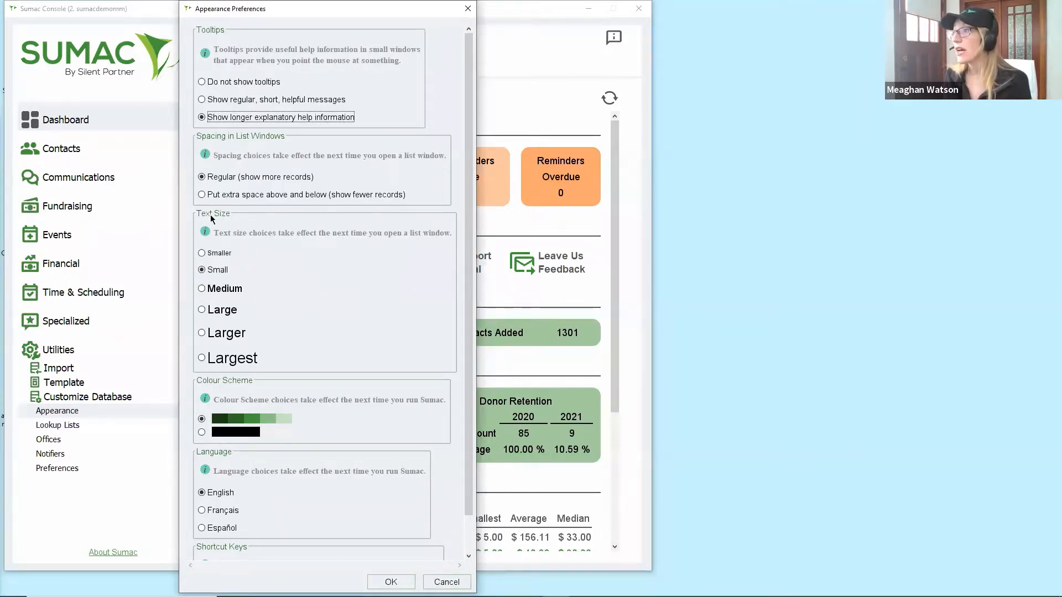
Set Medium list text with extra space around records, keep the green scheme, and save.
click(222, 287)
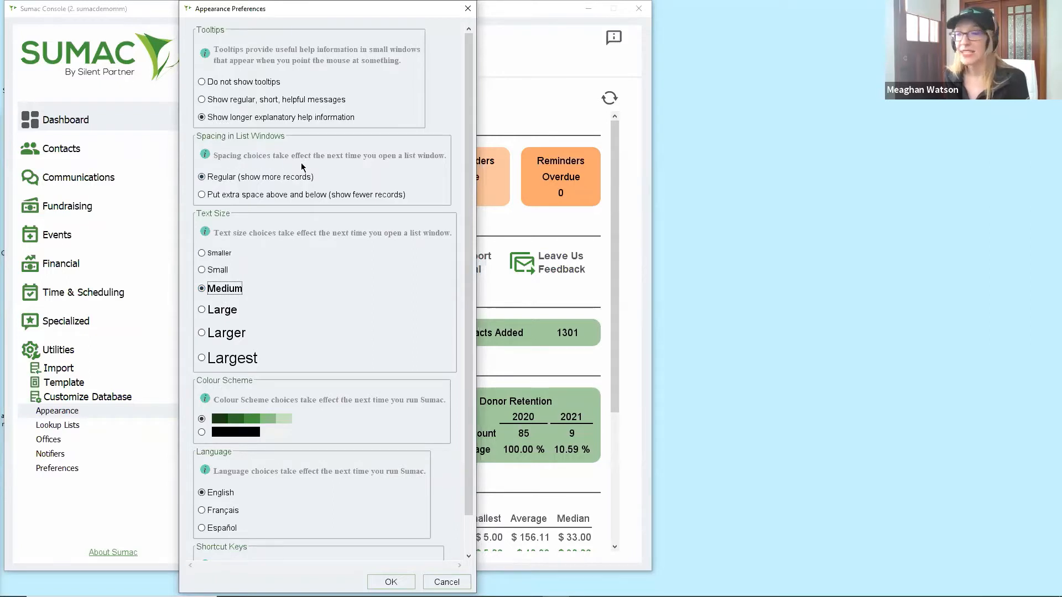
click(301, 196)
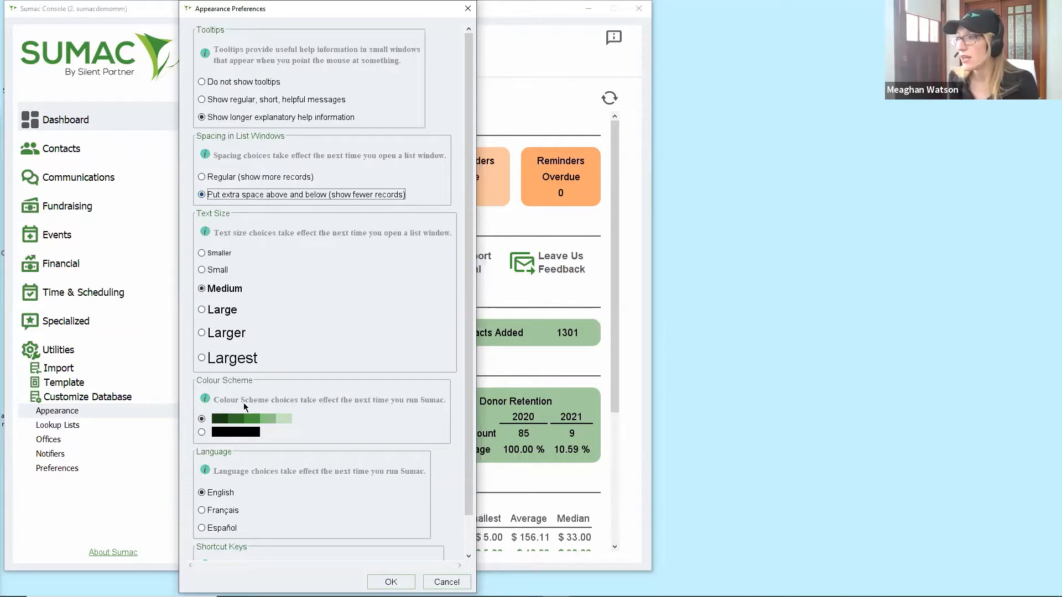
click(201, 433)
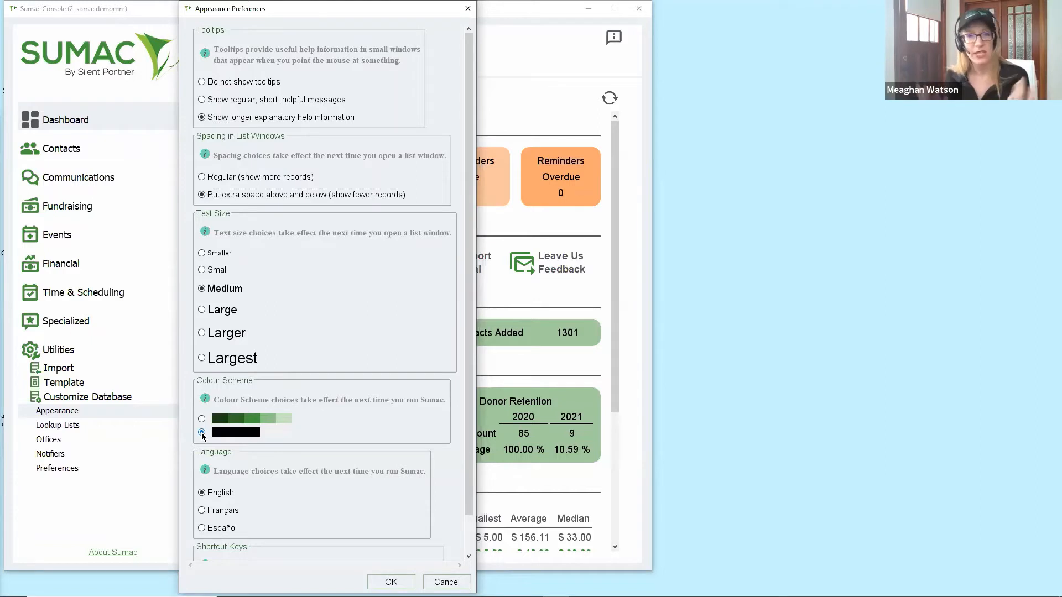
click(202, 420)
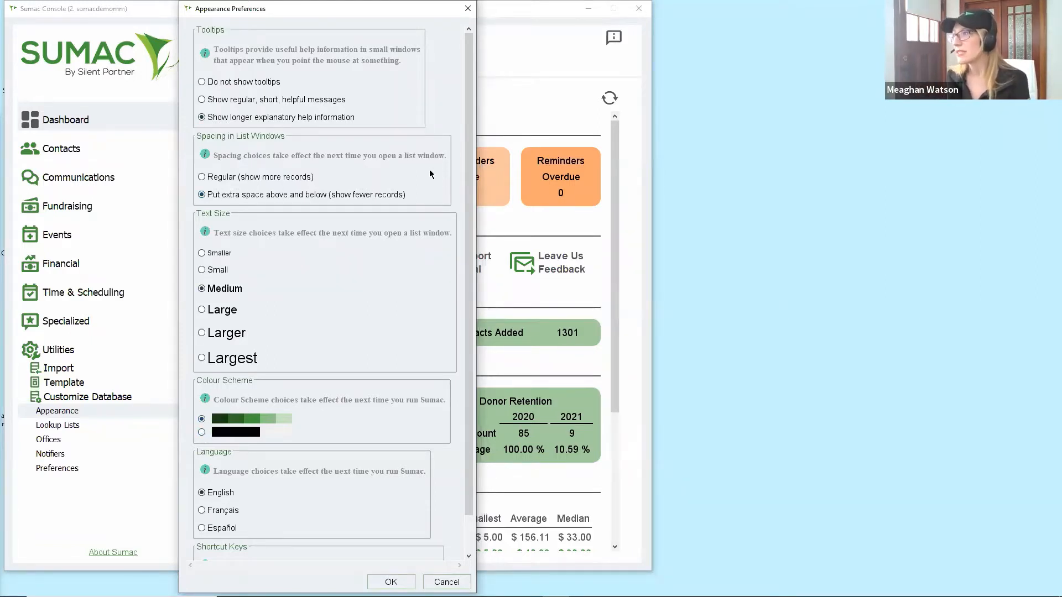
click(391, 582)
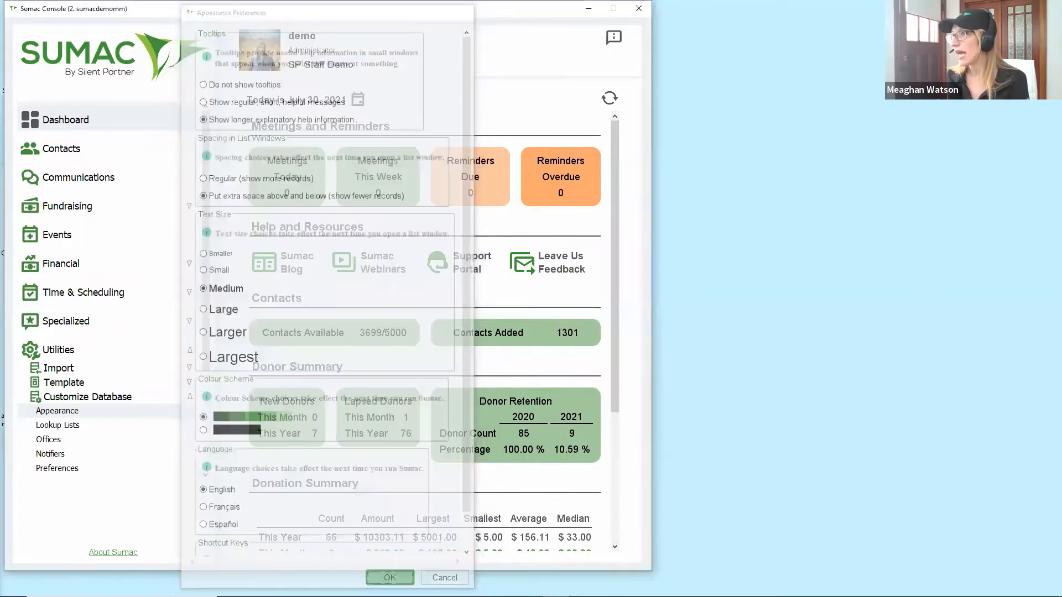
View the restyled Contacts list, close it, and reopen Appearance preferences.
click(116, 149)
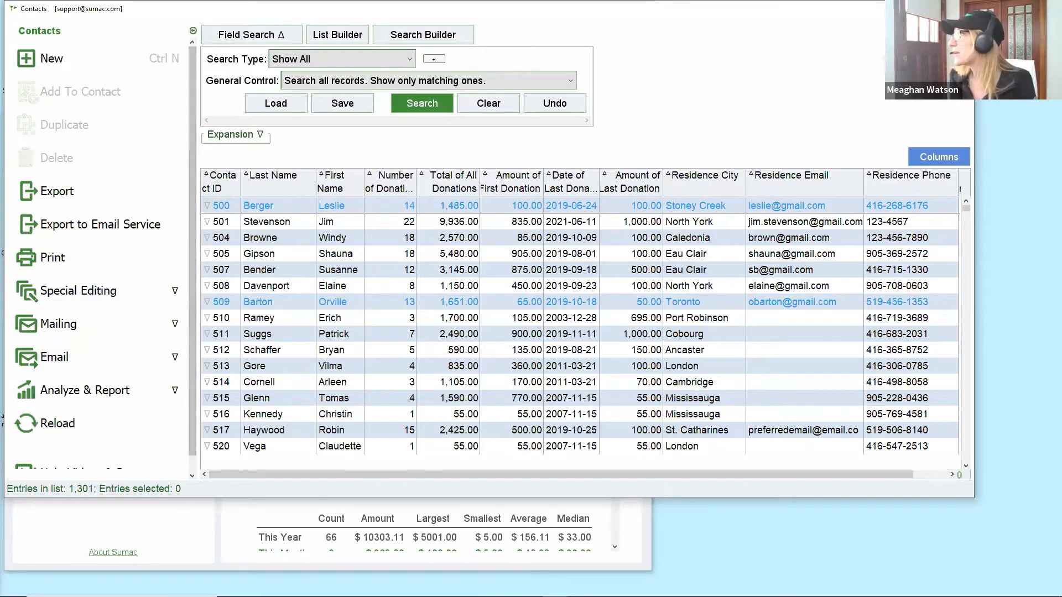
click(961, 8)
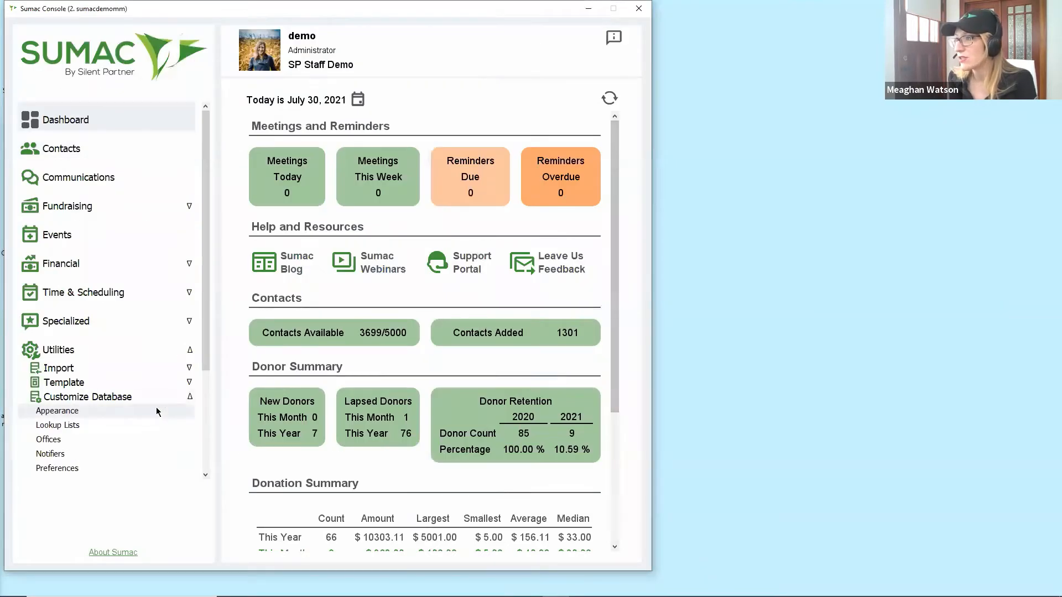
click(155, 409)
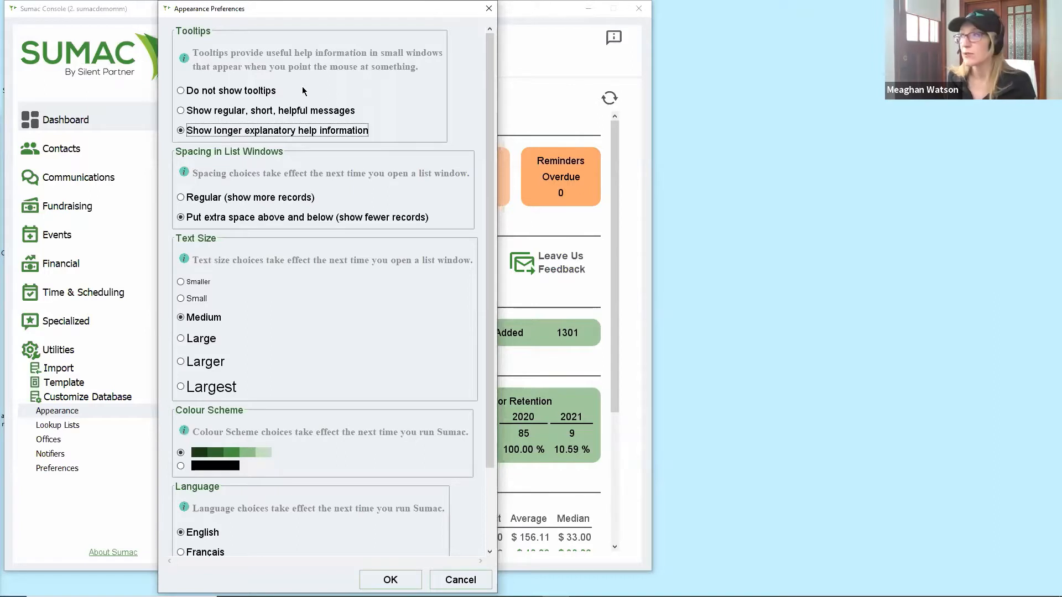
Keep long explanatory tooltips, set Small list text and regular record spacing, then close Appearance Preferences.
click(239, 91)
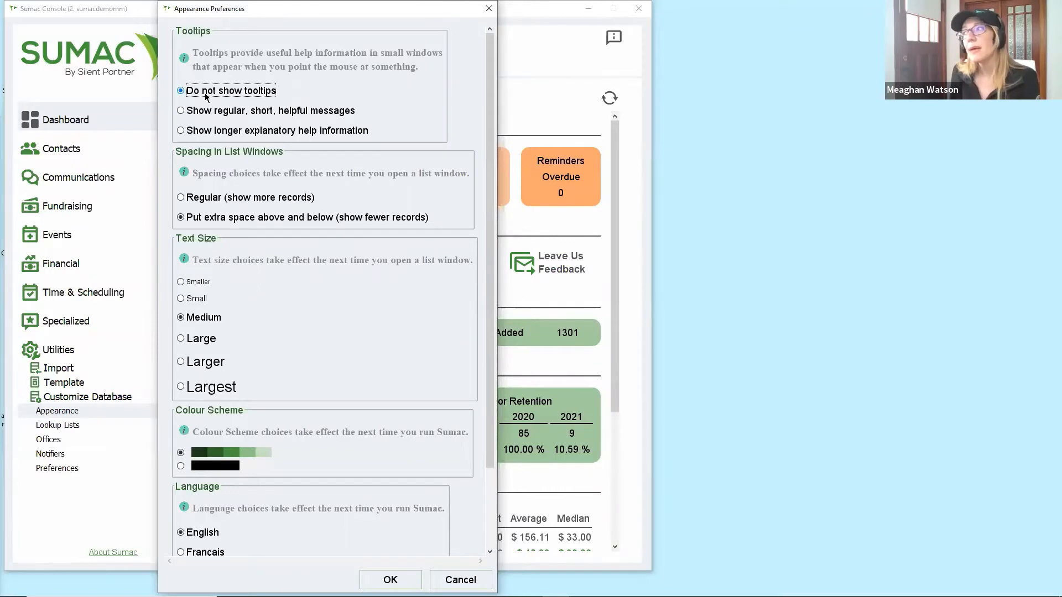
click(212, 112)
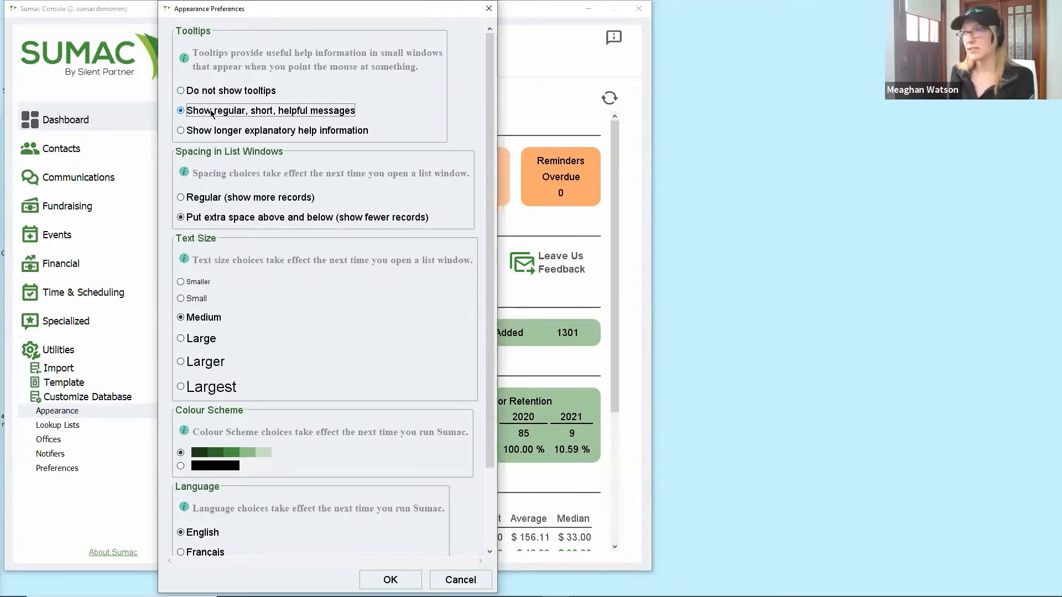
click(262, 132)
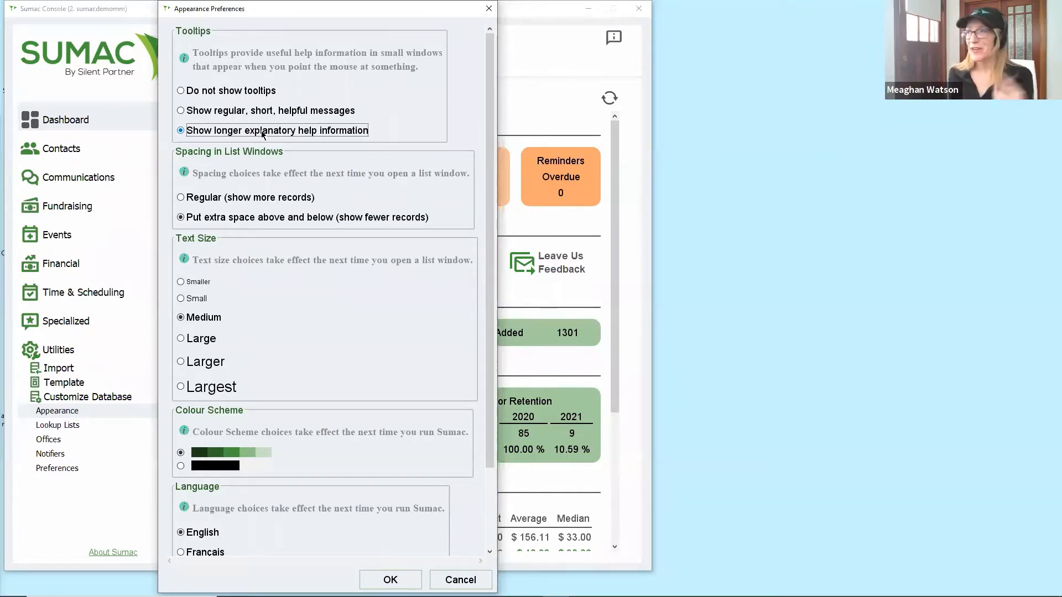
click(200, 299)
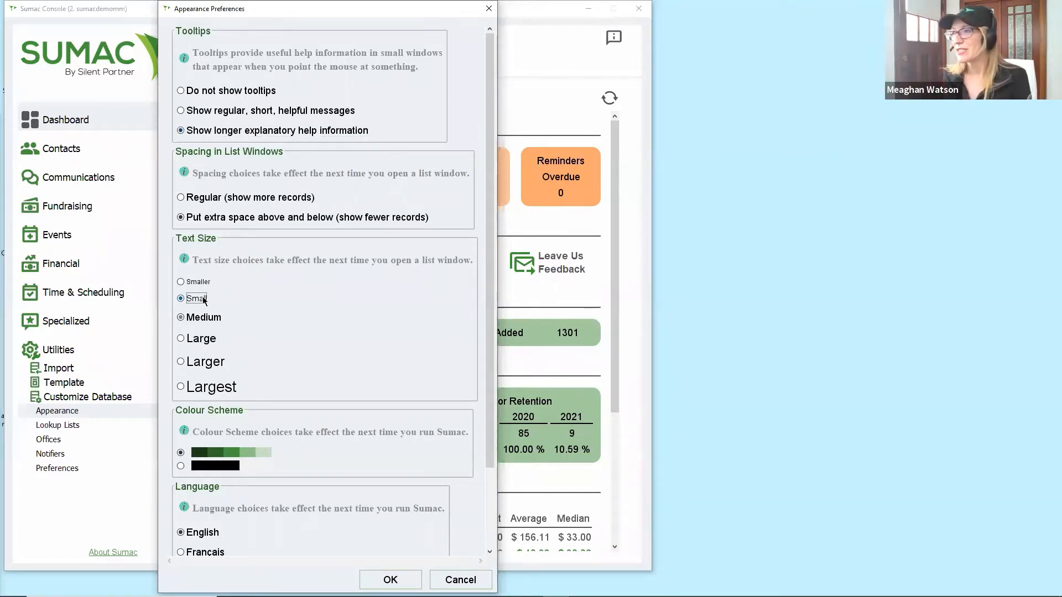
click(230, 198)
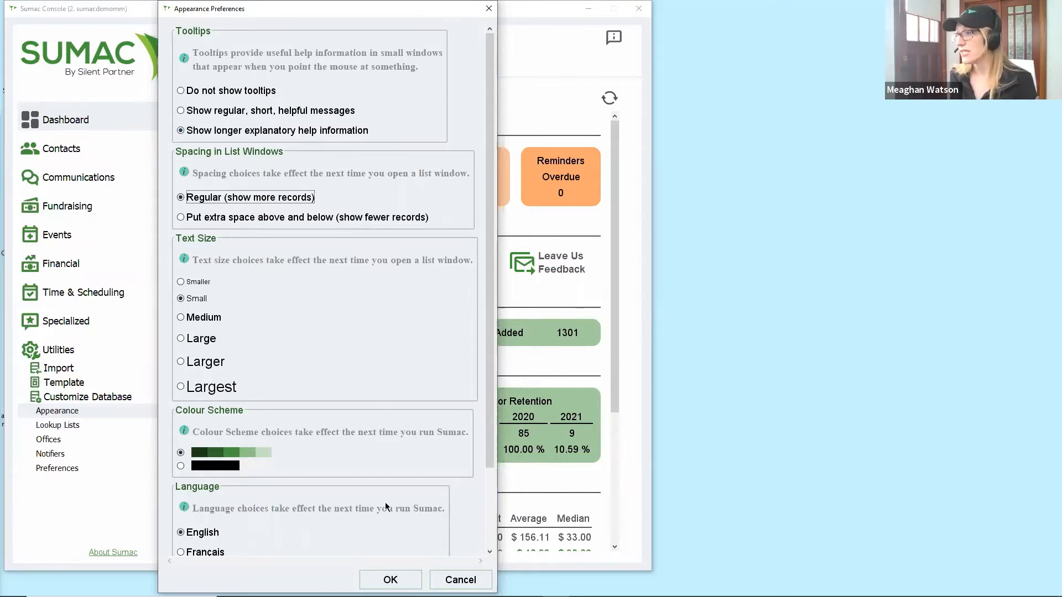
click(391, 580)
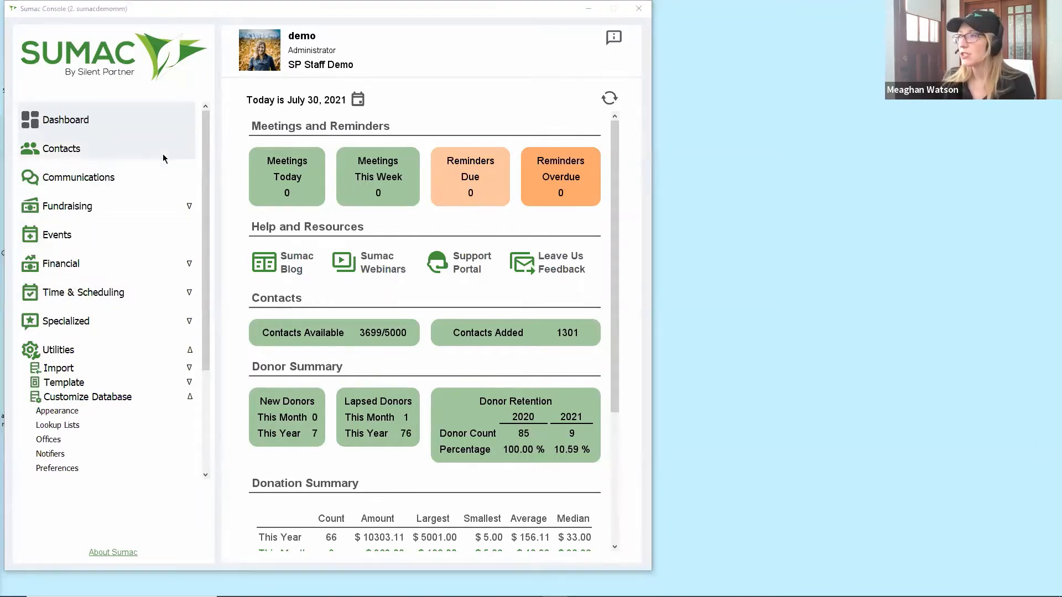
click(163, 157)
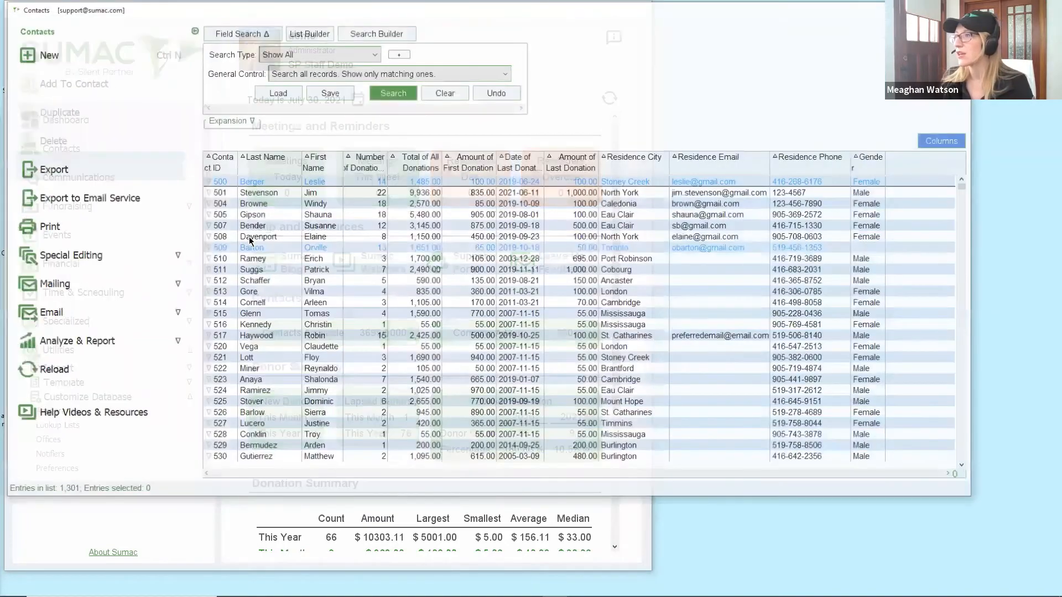
click(251, 238)
double_click(255, 238)
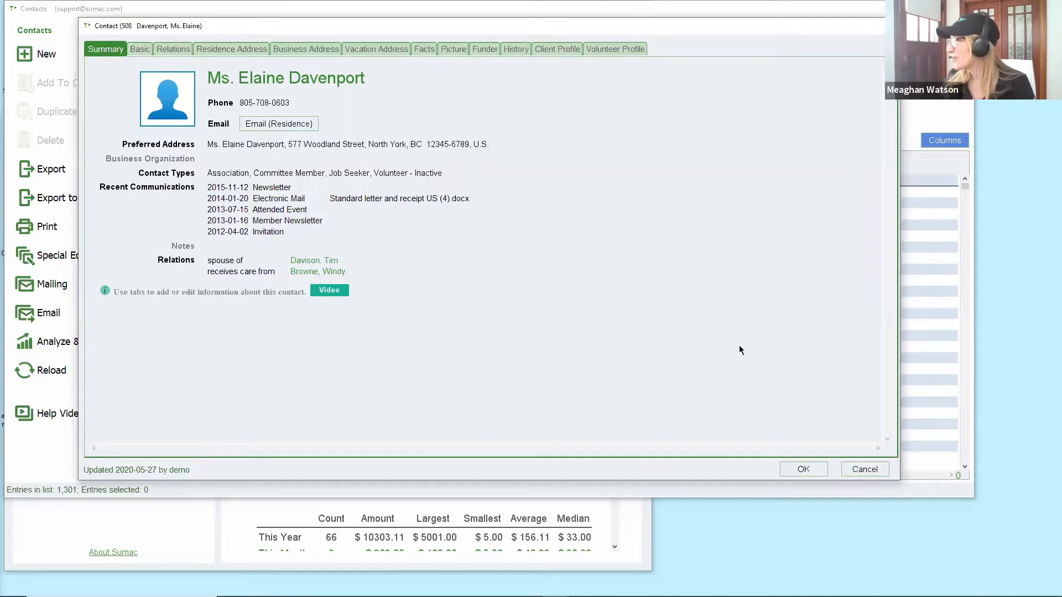
click(861, 469)
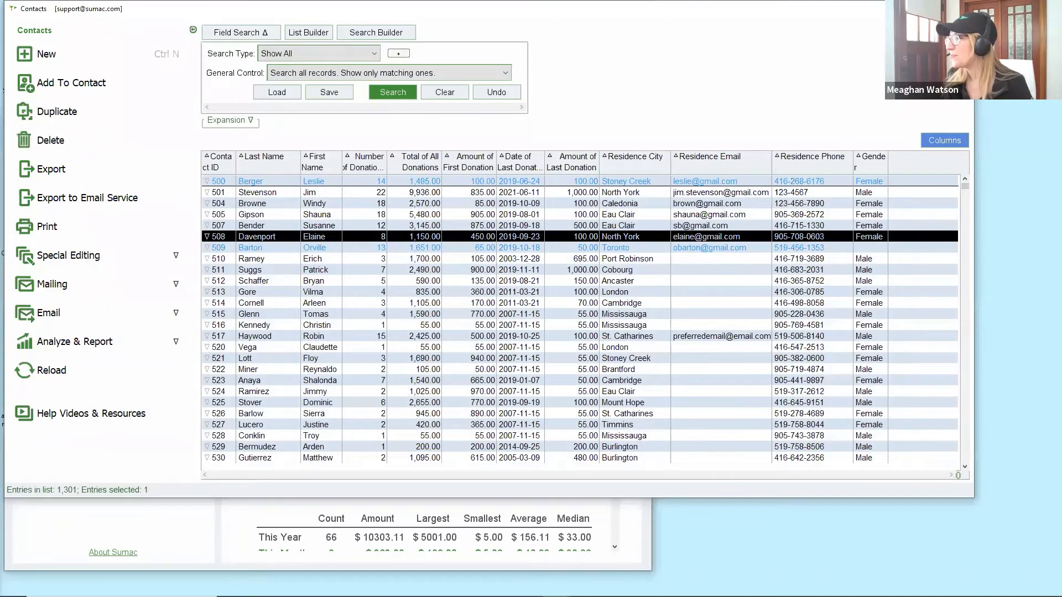
click(962, 8)
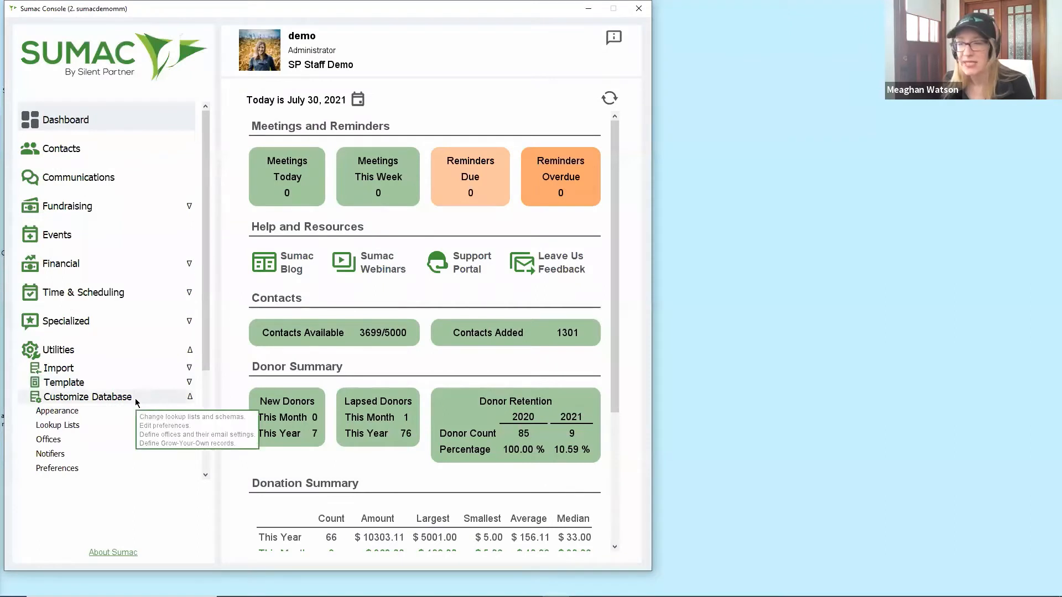
Open Customize Database Preferences and bring up Choose Tab Names for contact records.
scroll(136, 403, down, 3)
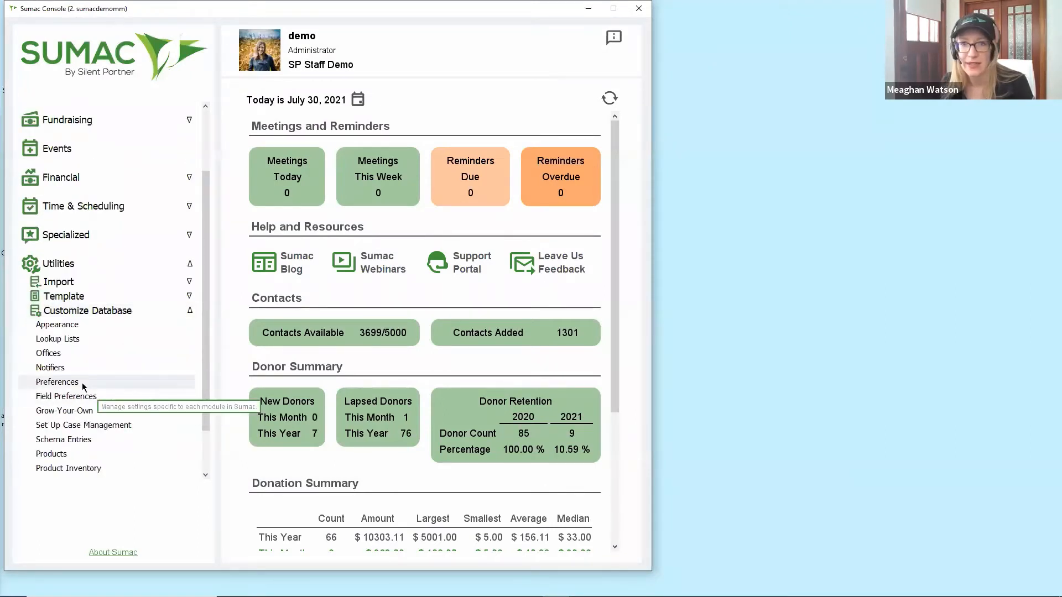
click(82, 382)
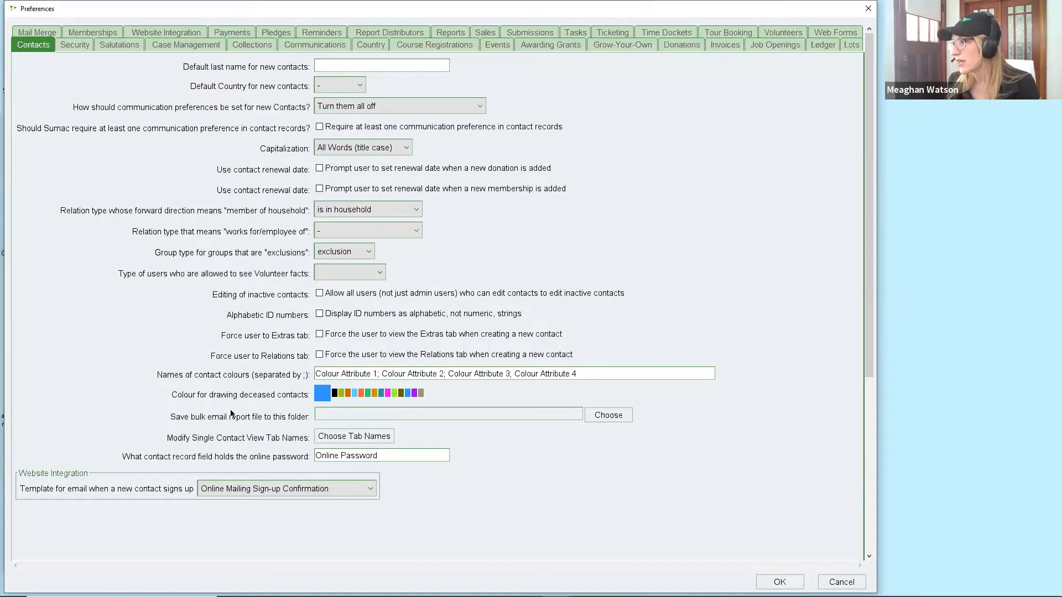
click(361, 437)
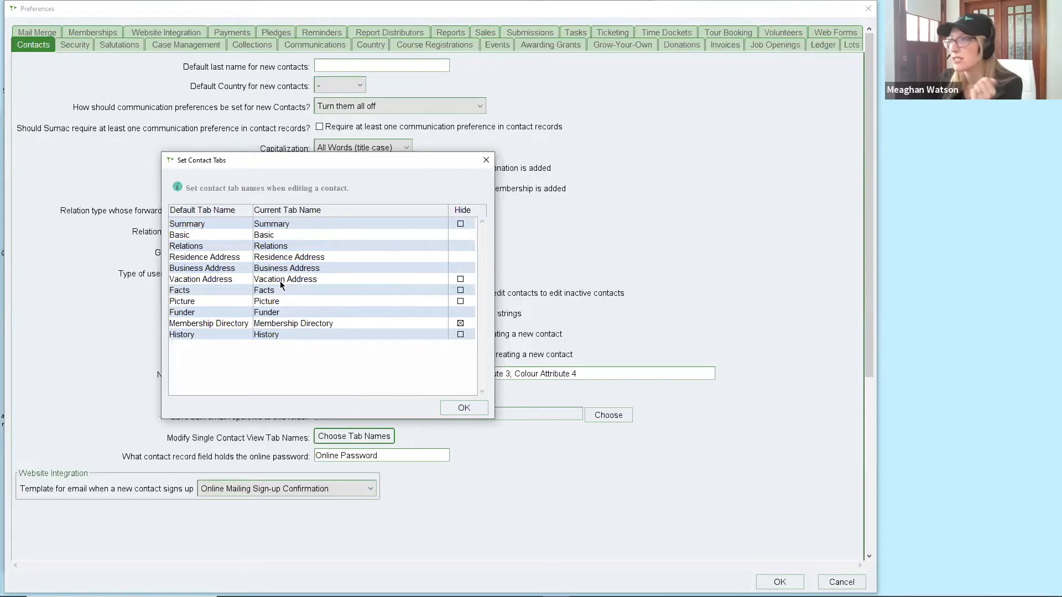
Hide the Vacation Address tab and rename Business Address to Alternate Address.
click(461, 281)
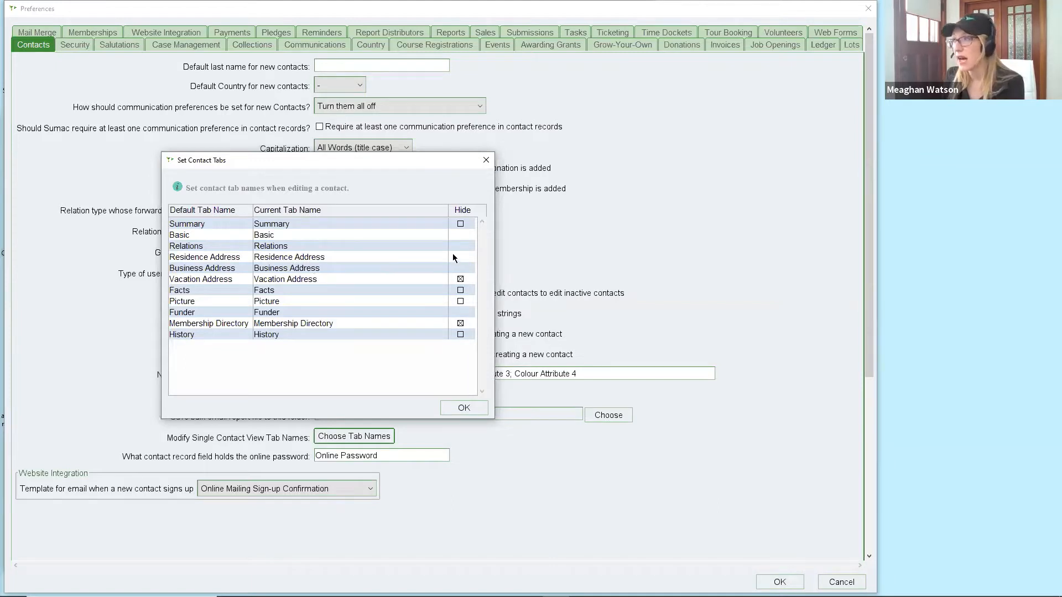
double_click(322, 269)
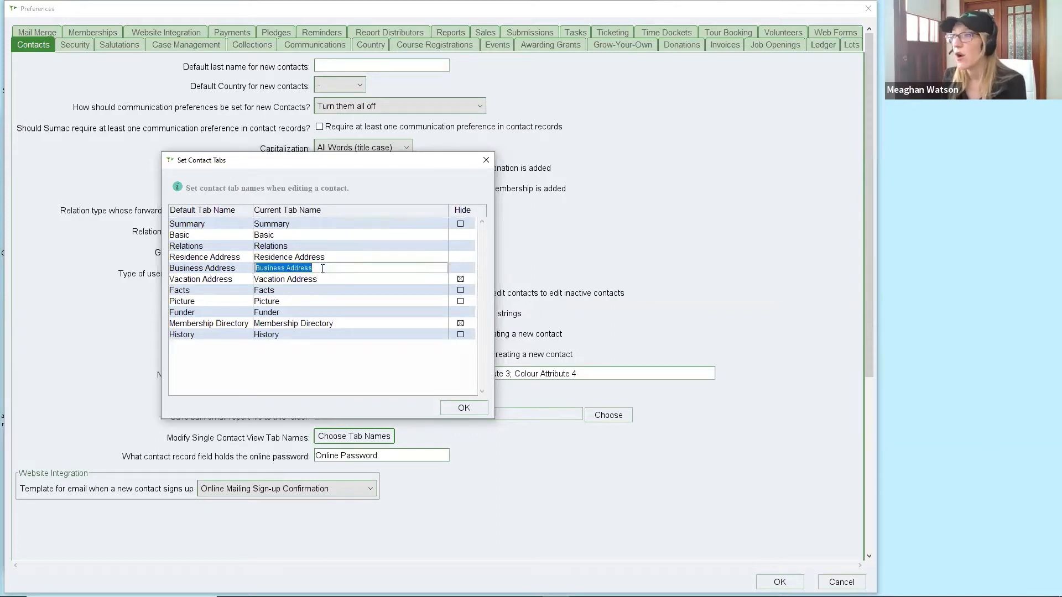
double_click(270, 266)
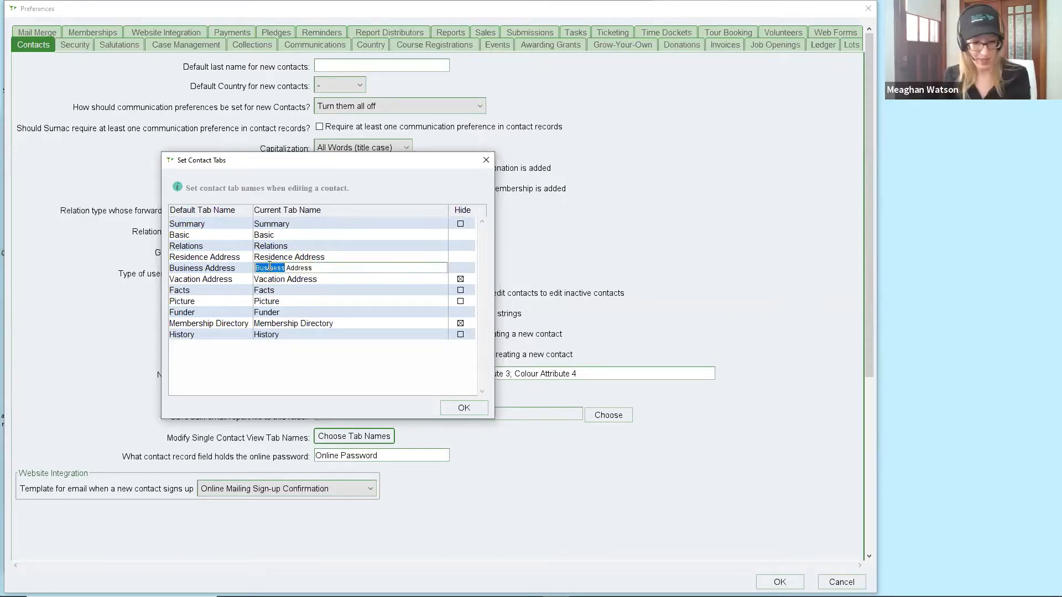
text(Alternate)
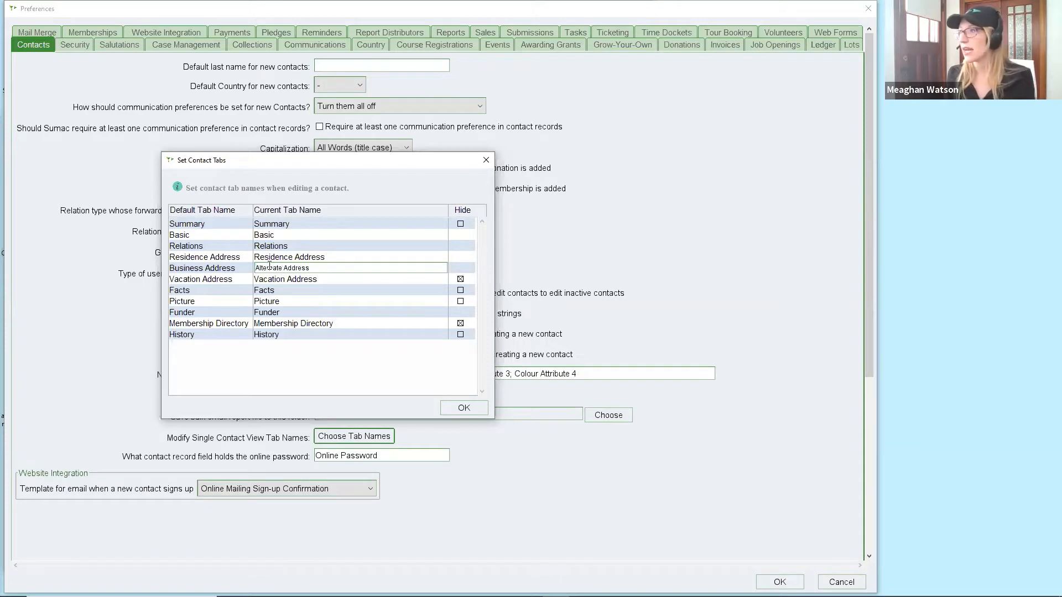
click(461, 409)
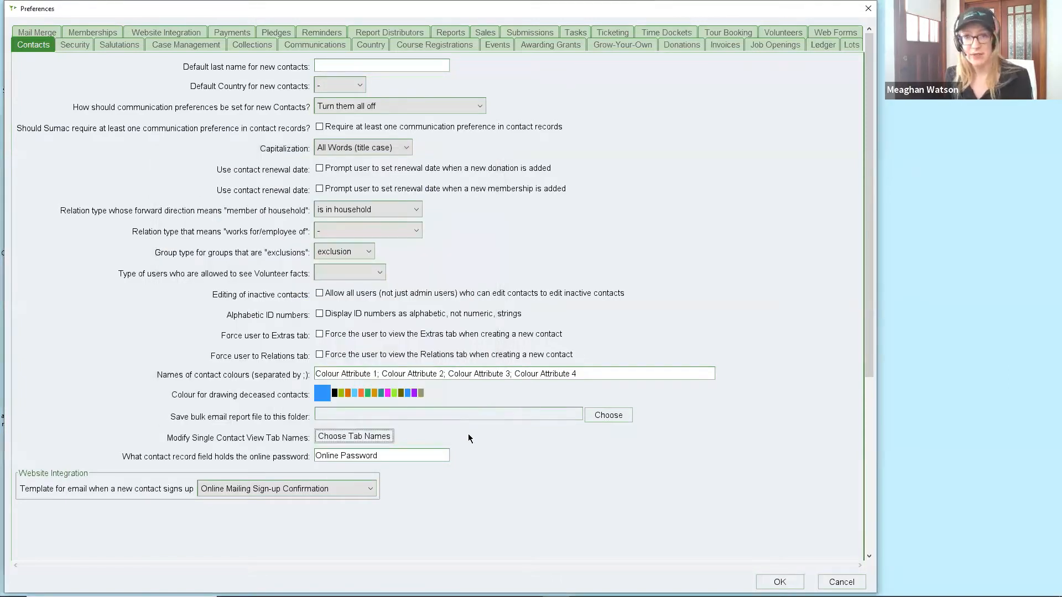
Save the contact preferences and acknowledge the restart-required notice.
click(780, 582)
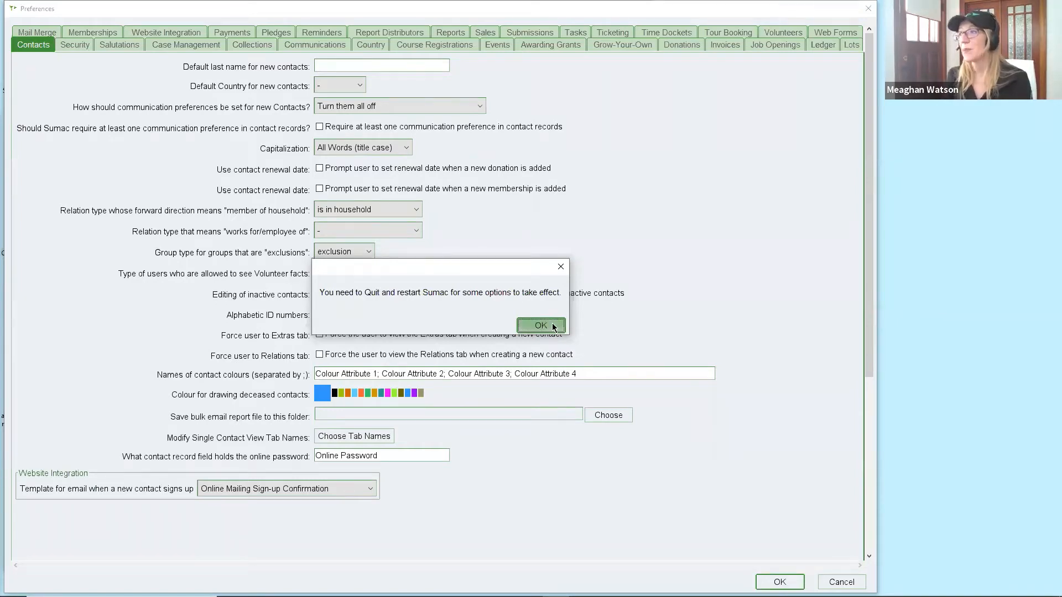
click(552, 326)
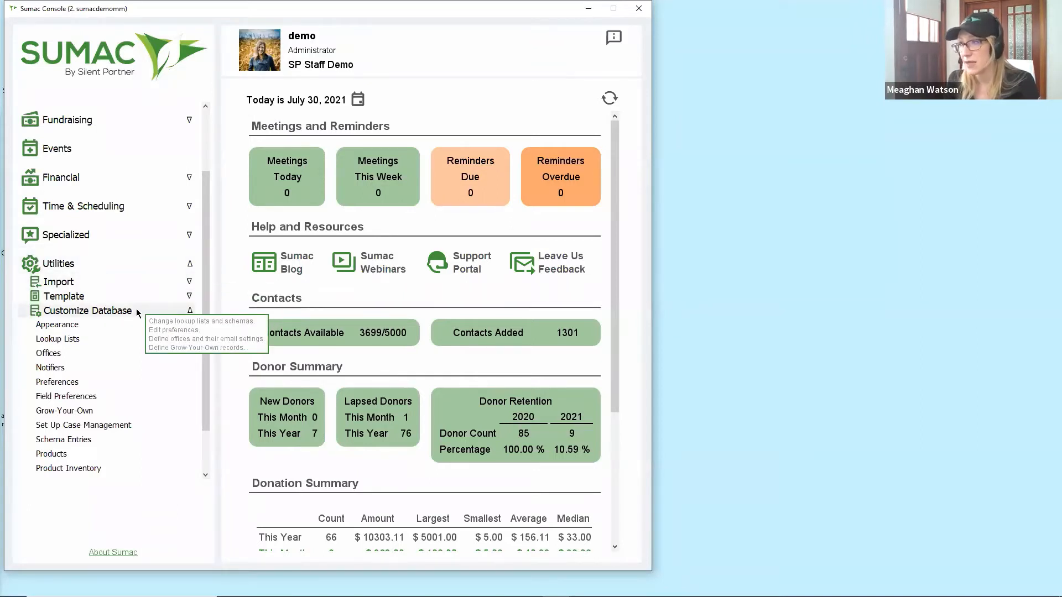
Review the Contact field display names without changes, then open the Donation field preferences.
click(109, 397)
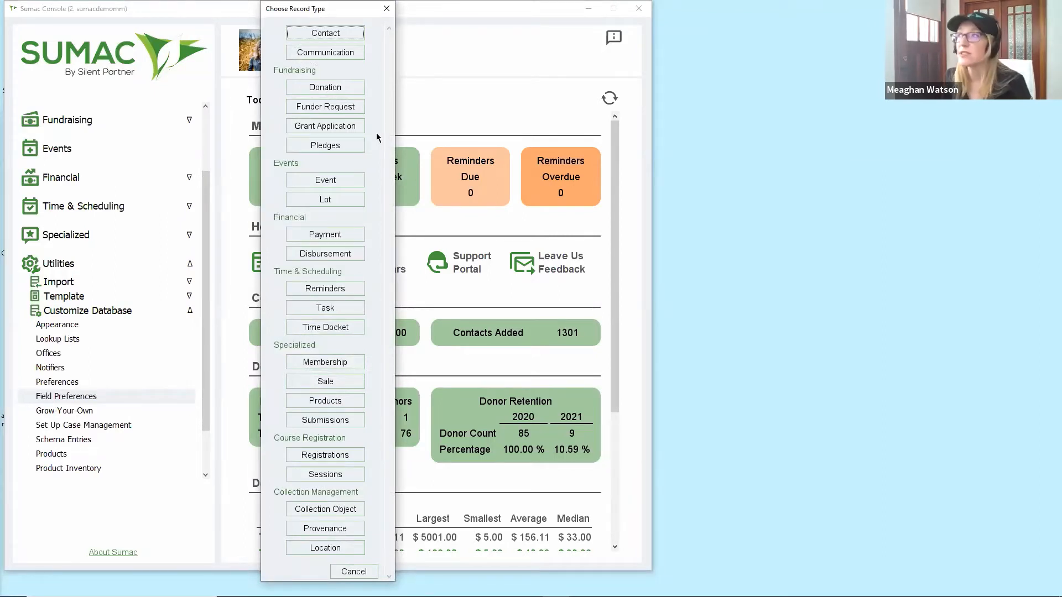
click(331, 34)
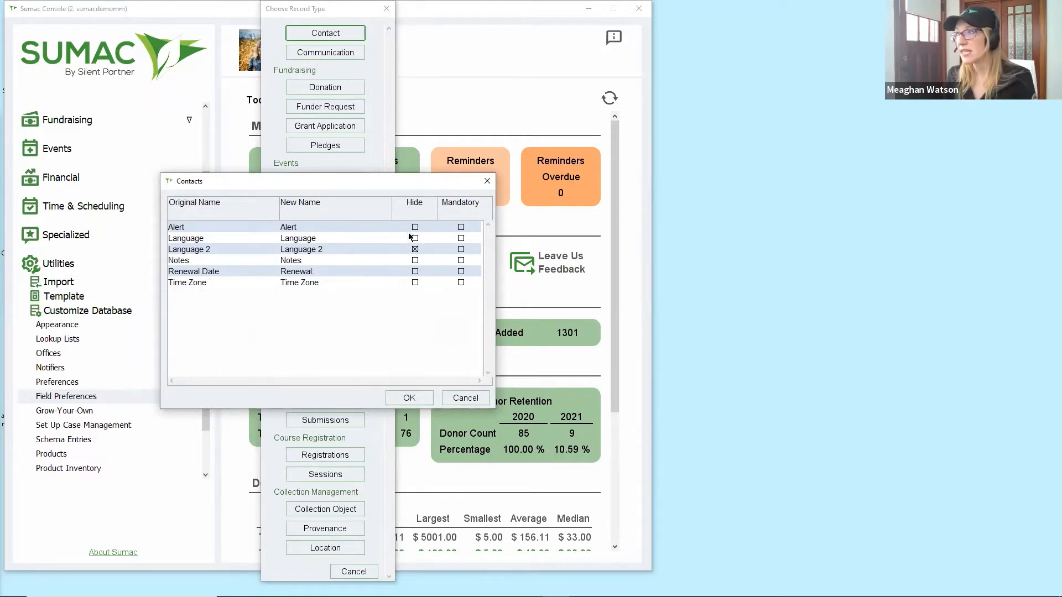
double_click(313, 240)
double_click(313, 250)
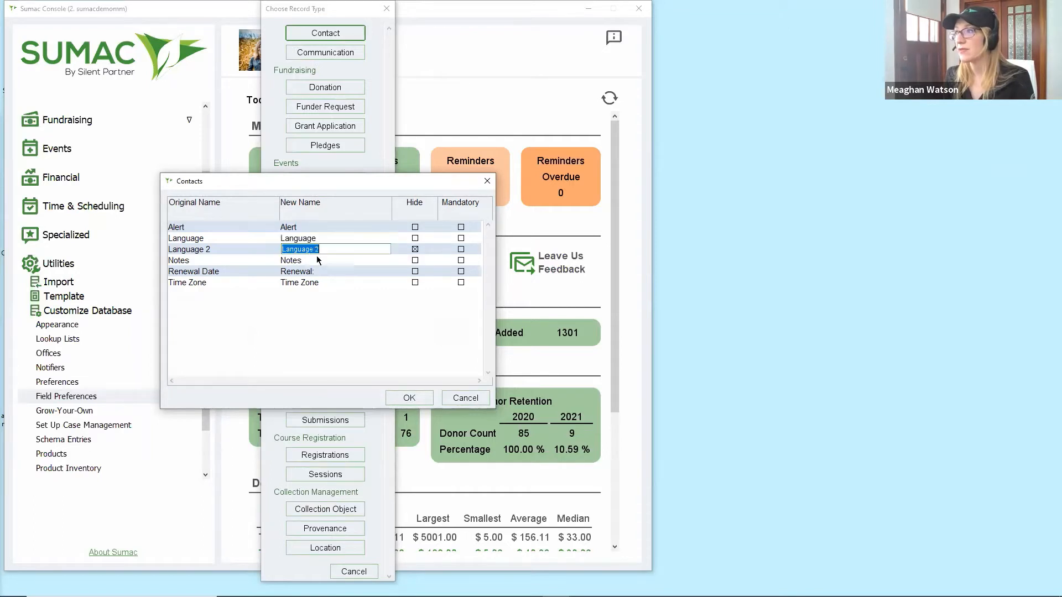
double_click(319, 261)
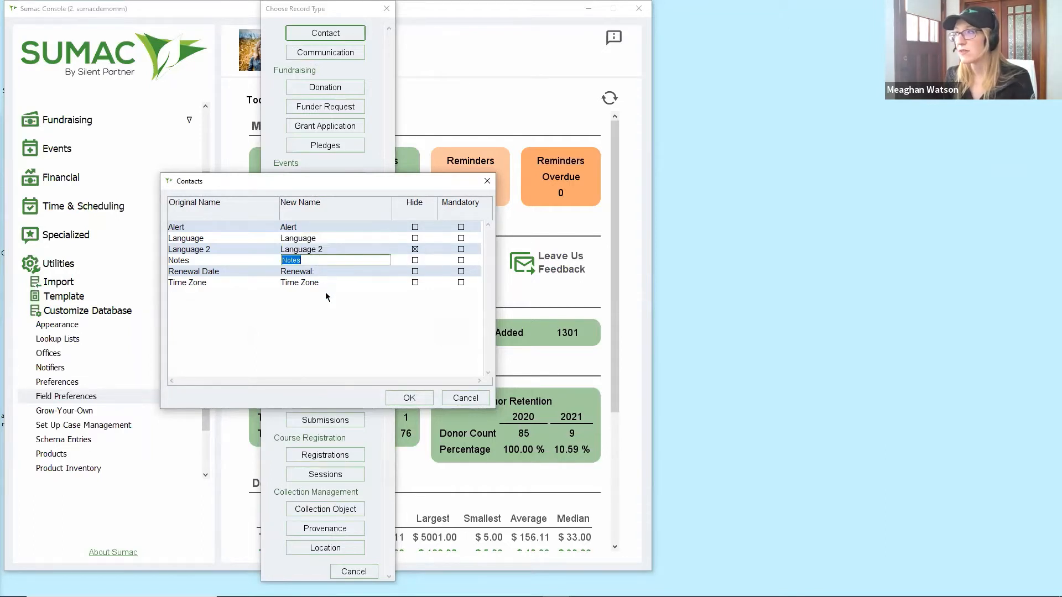
click(329, 314)
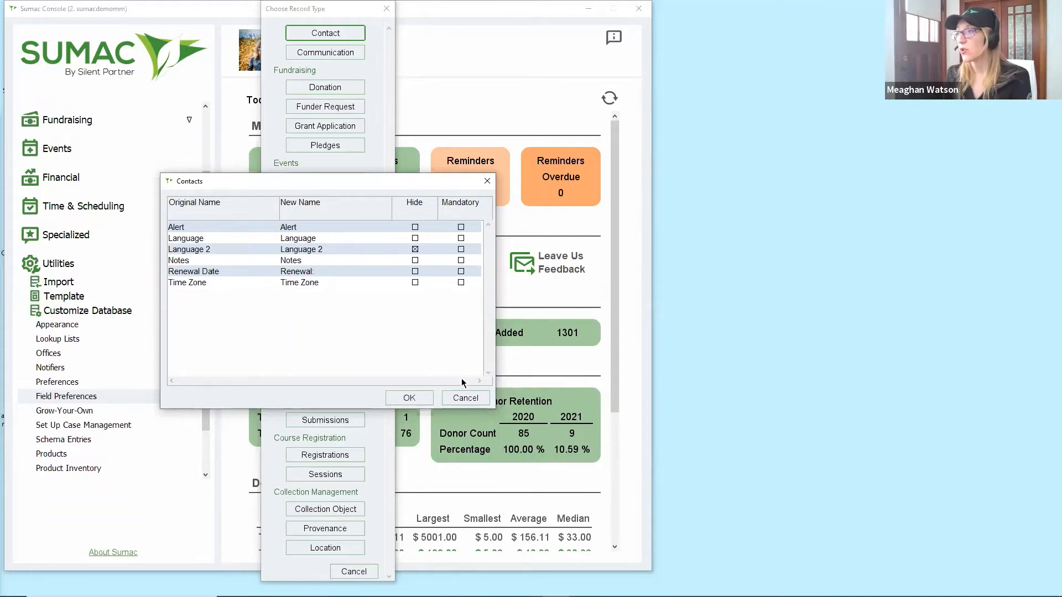
click(464, 399)
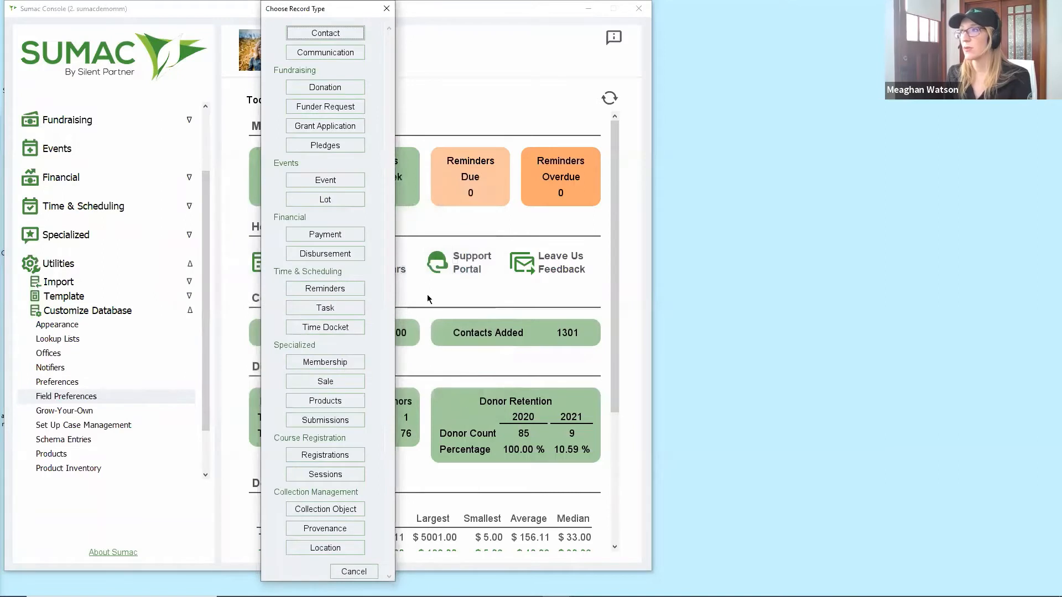
click(329, 89)
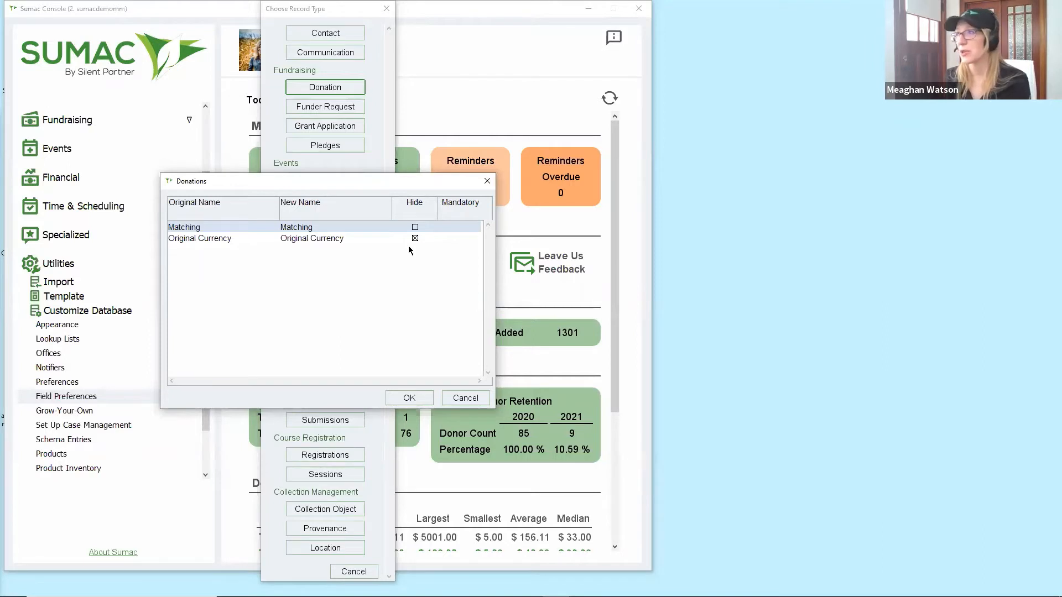
Cancel the Donations field list to return to the record type chooser.
click(489, 398)
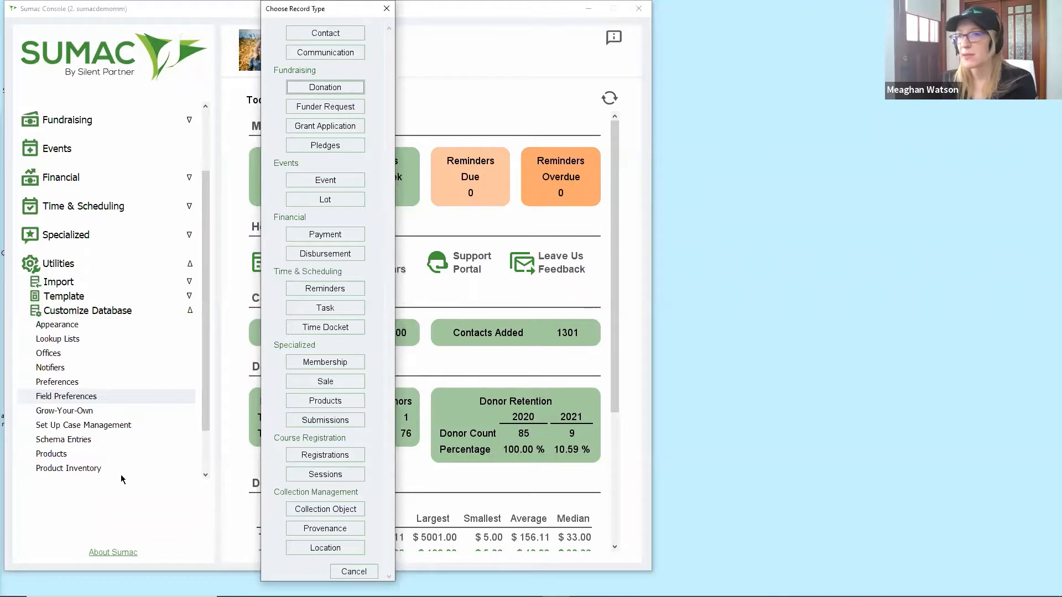
Cancel the Choose Record Type window to return to the dashboard.
click(354, 571)
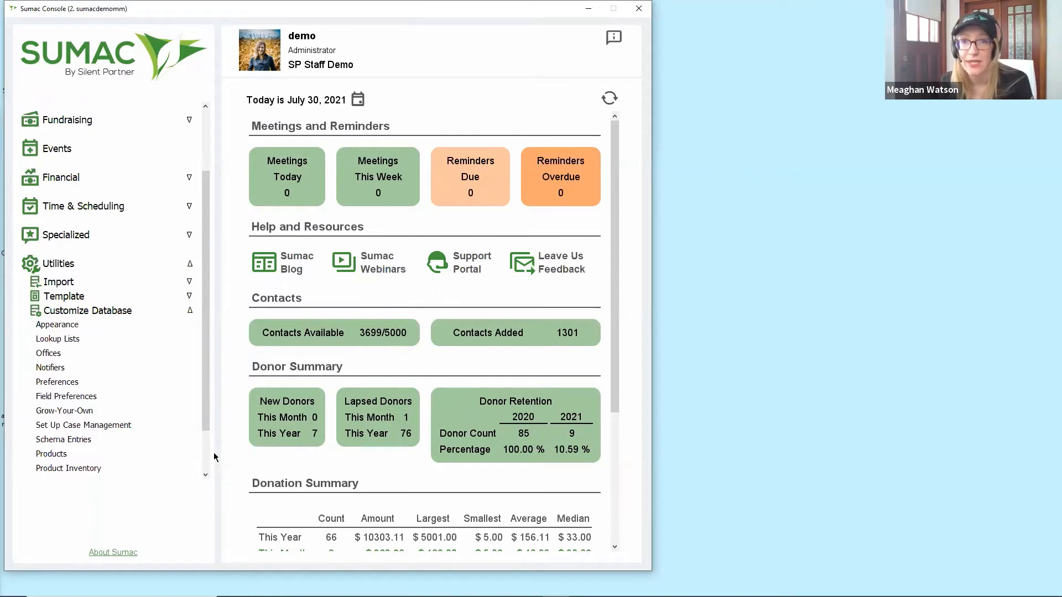
Open Lookup Lists, select the Contacts area and show its 25 Extra Fields.
click(86, 344)
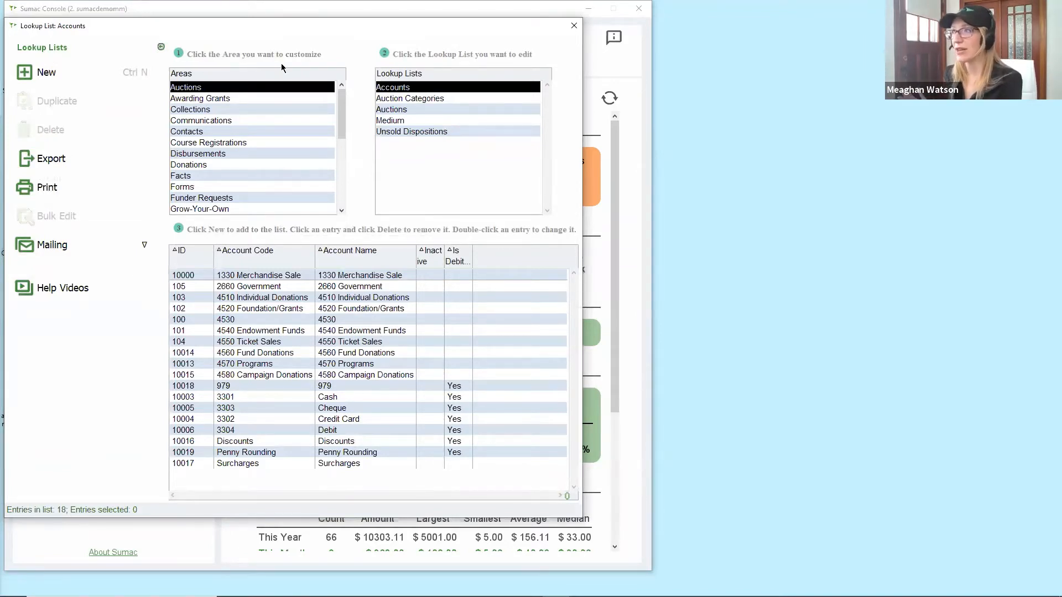
click(204, 134)
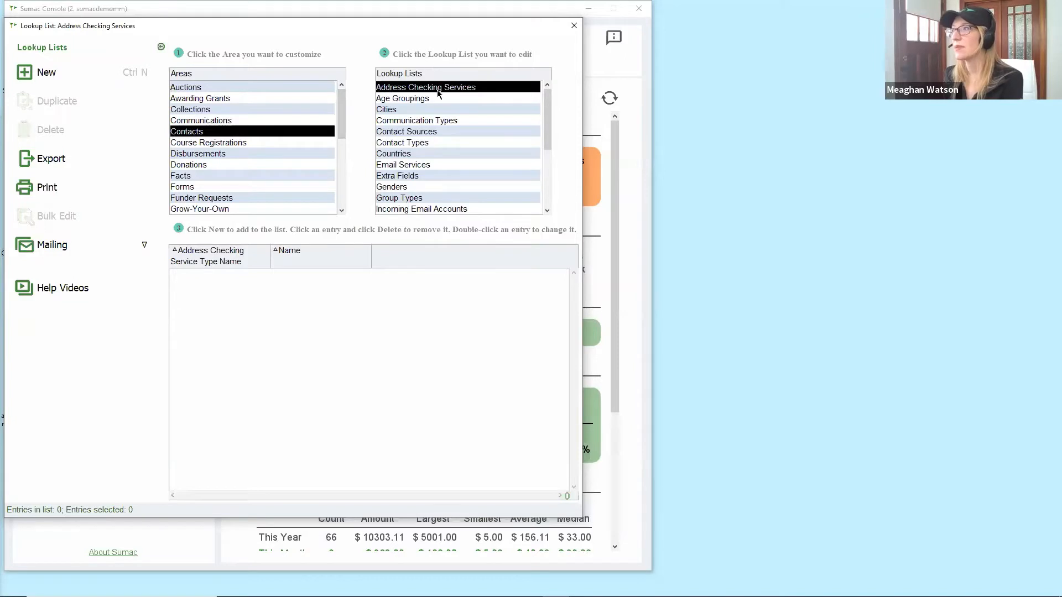
scroll(441, 133, down, 3)
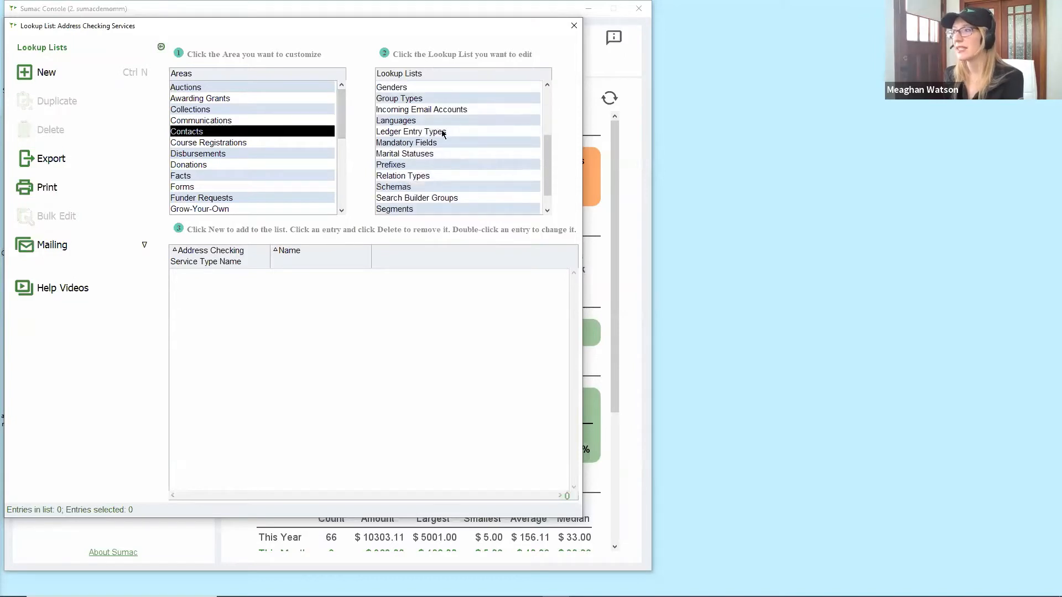
scroll(442, 133, up, 3)
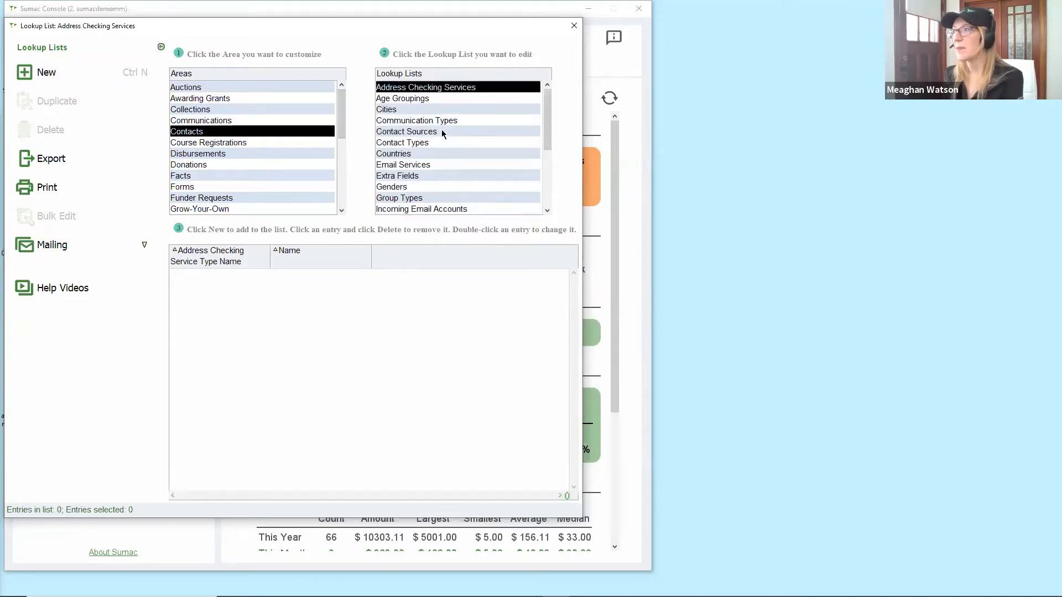
click(426, 178)
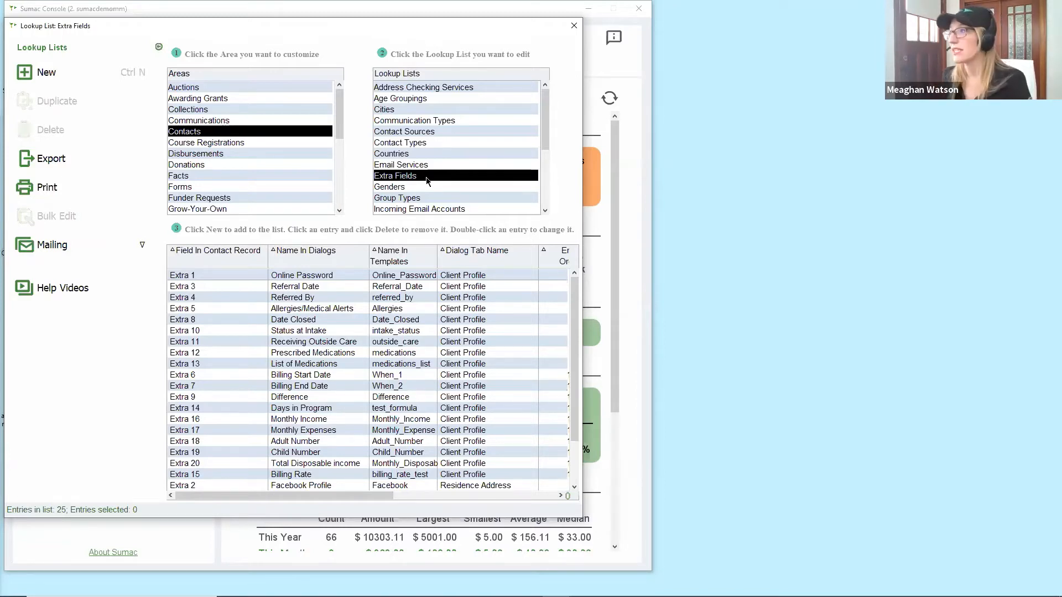
Create a new contact extra field assigned to the Extra 26 record slot.
click(80, 70)
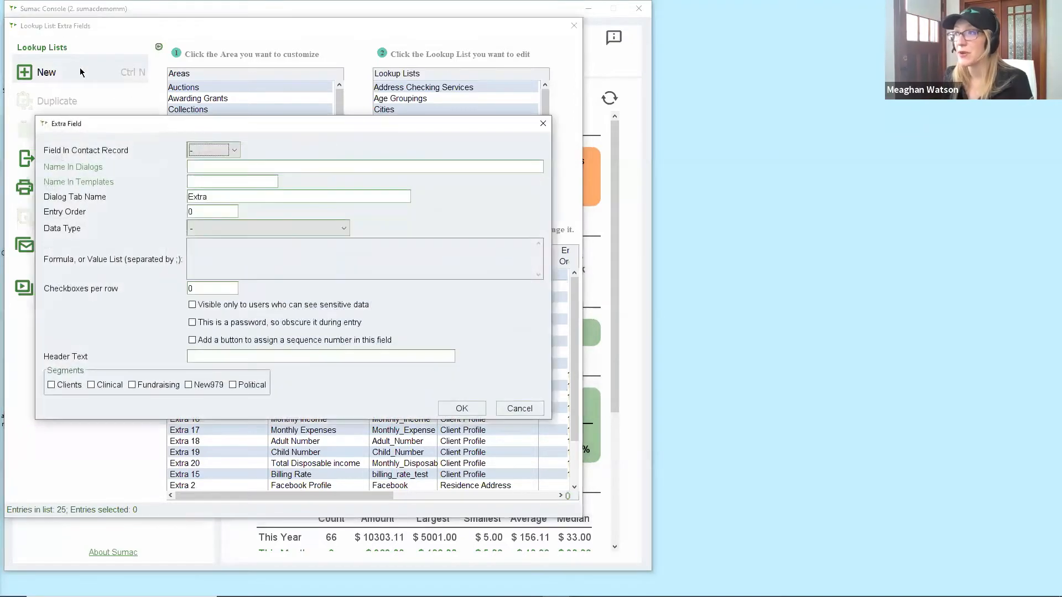
click(206, 149)
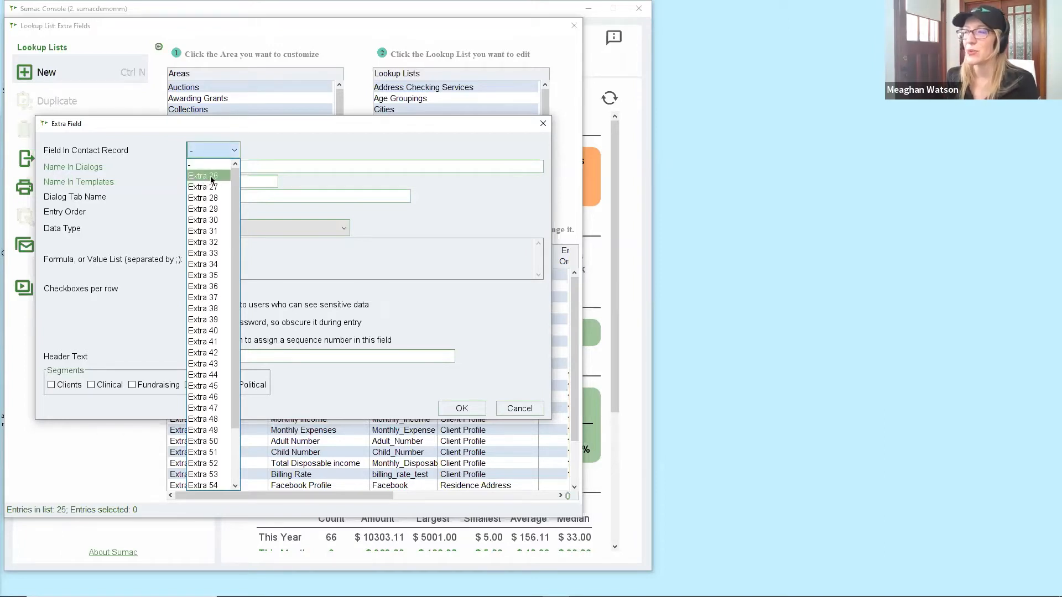
click(211, 176)
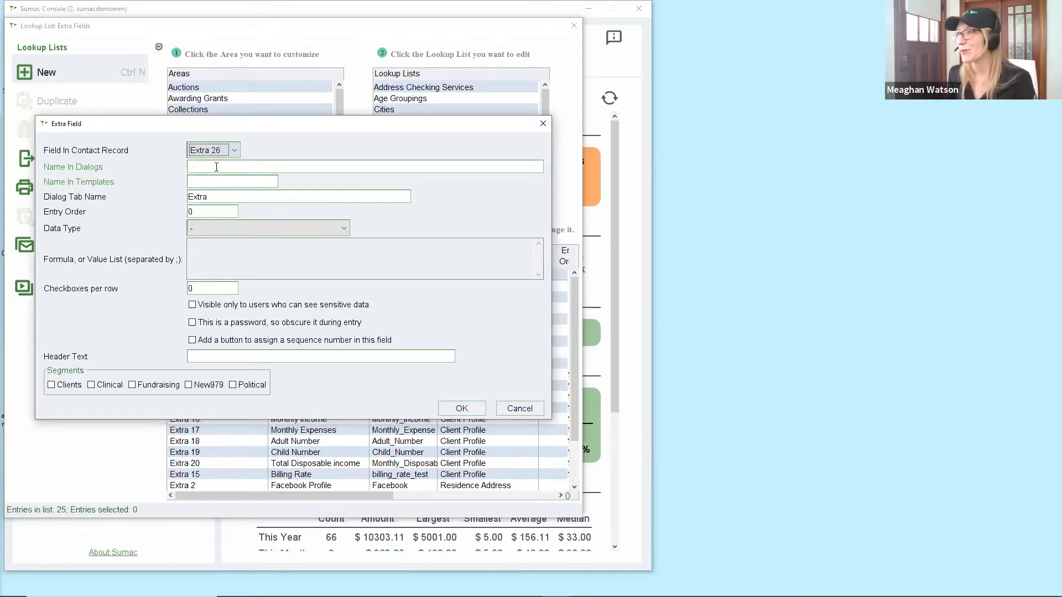
click(216, 167)
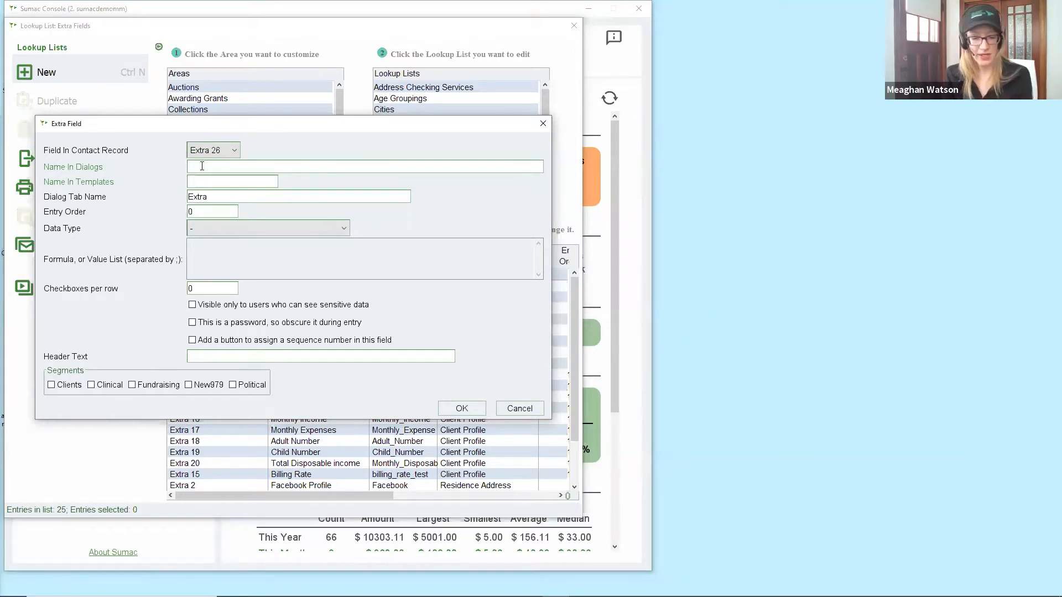
Enter 'Instagram Profile' as the dialog name and 'instagram_profile' as the template name.
text(Ins)
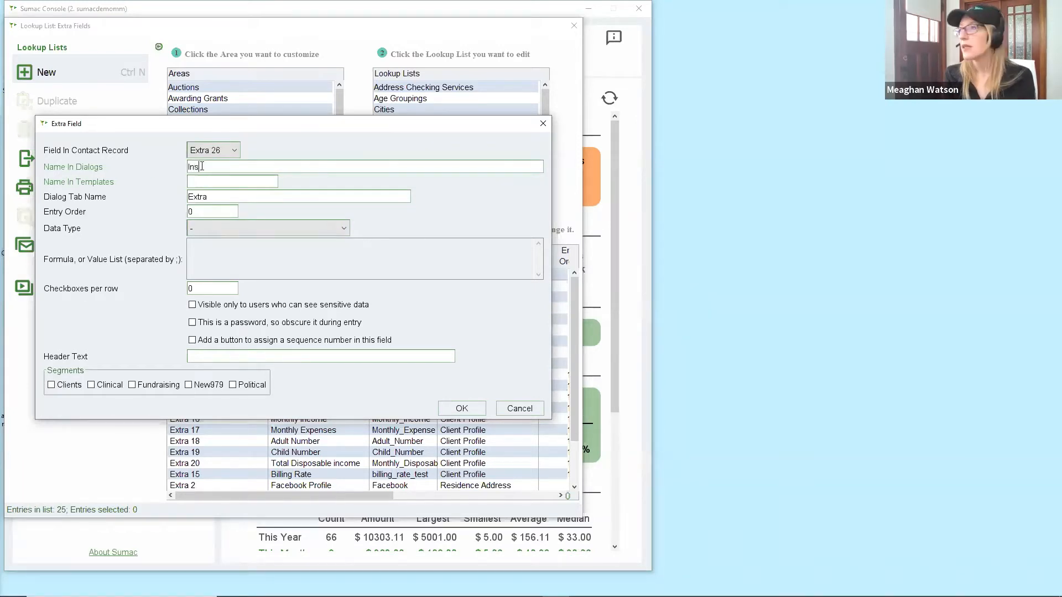
text(tagram P)
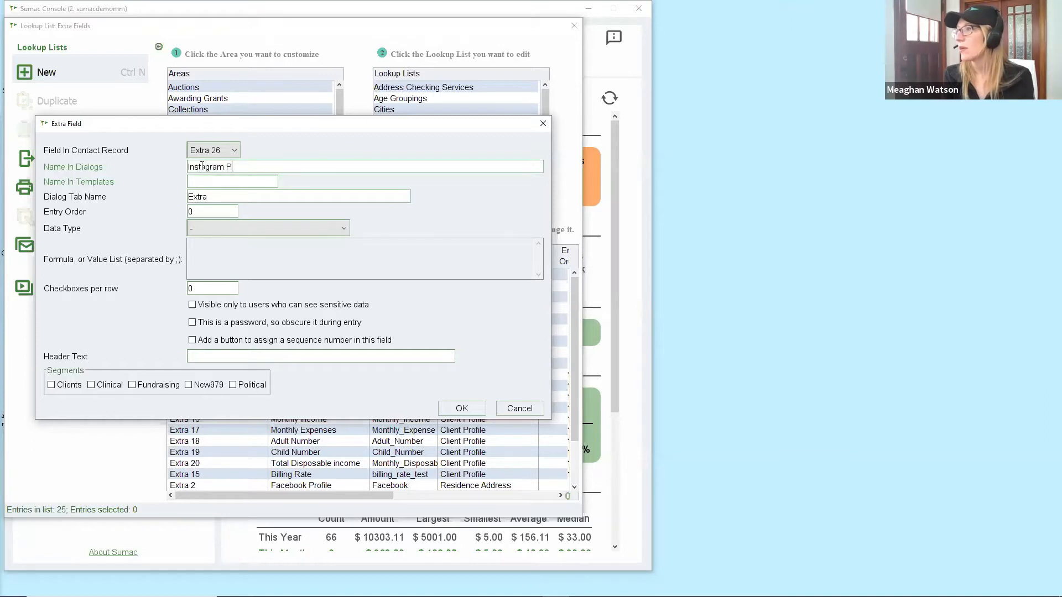
text(rofile)
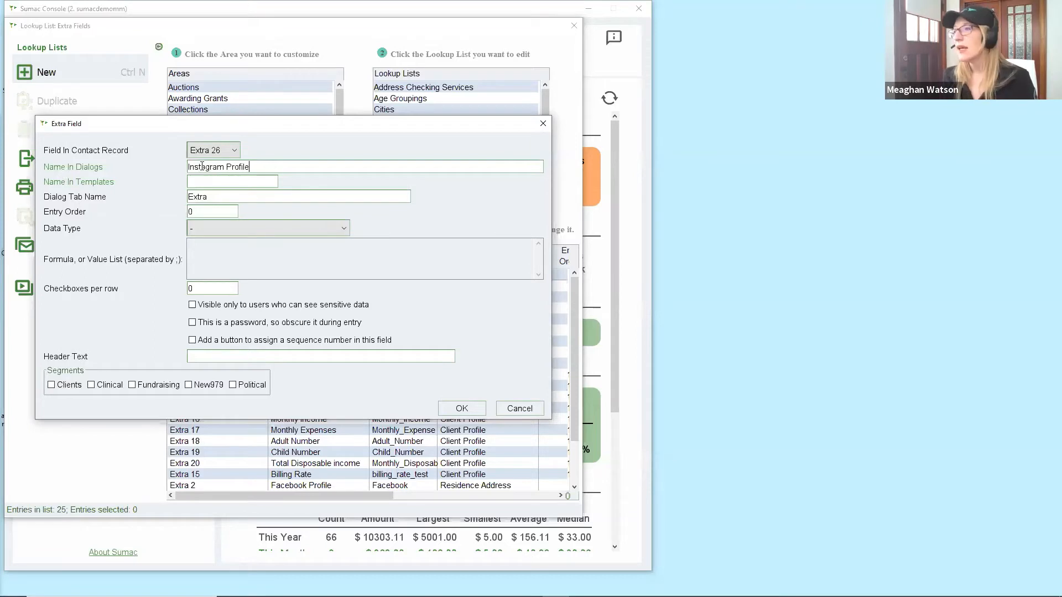
click(203, 182)
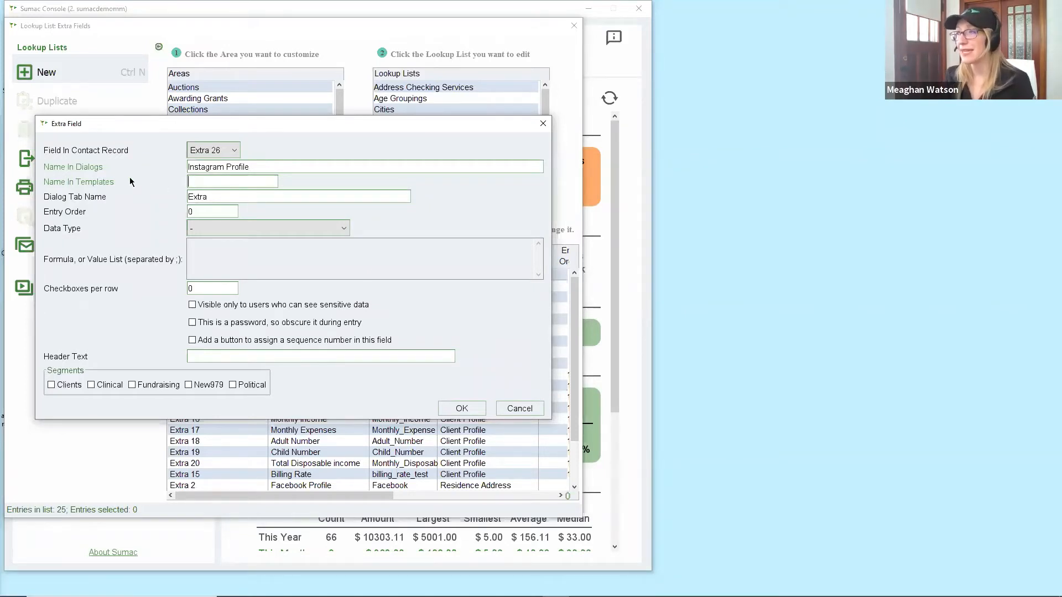
drag(188, 166, 261, 166)
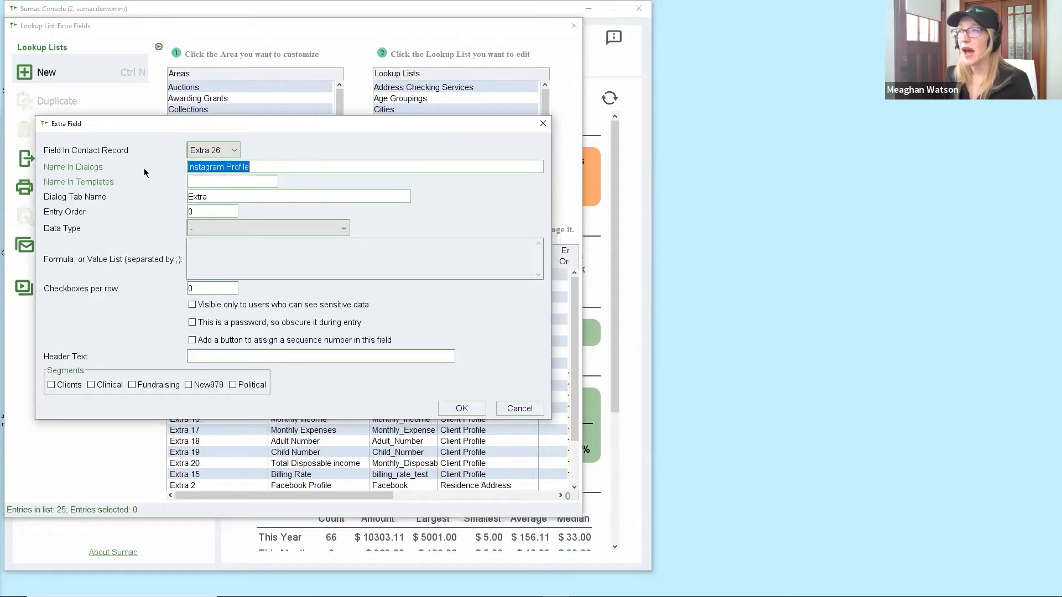
click(203, 181)
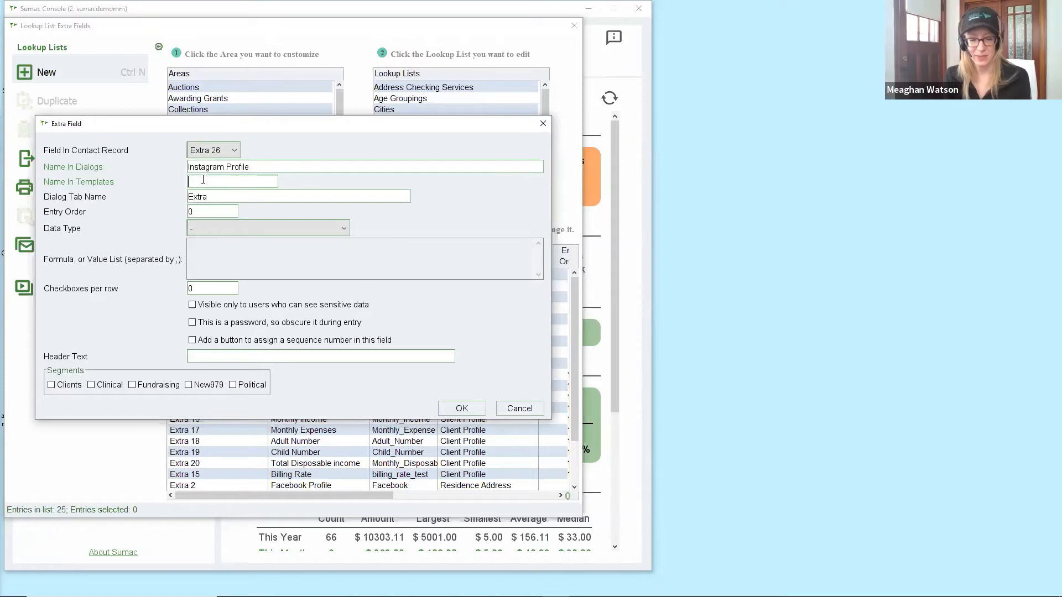
text(instagra)
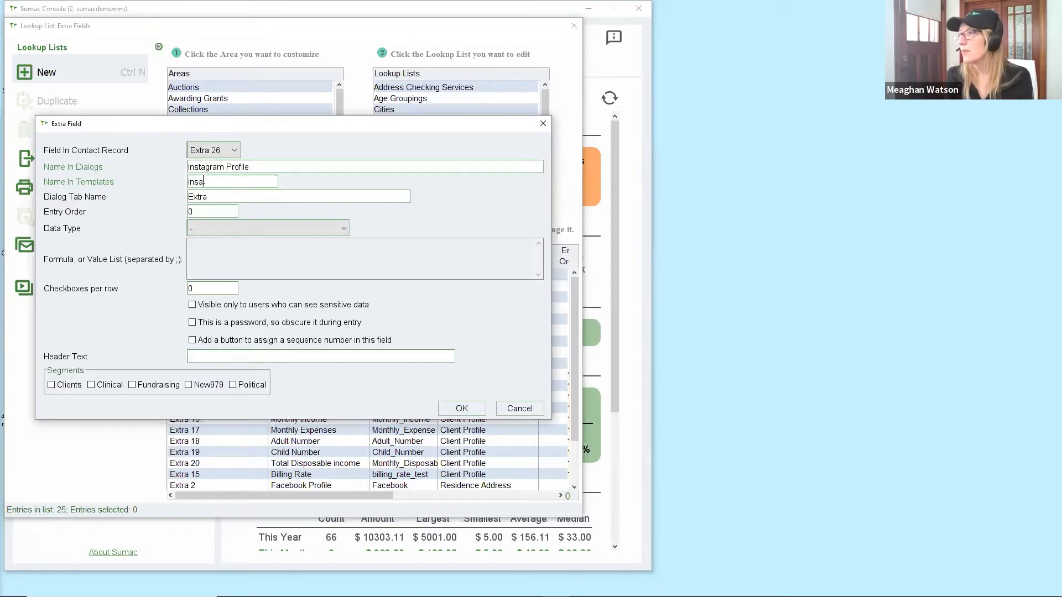
text(m_)
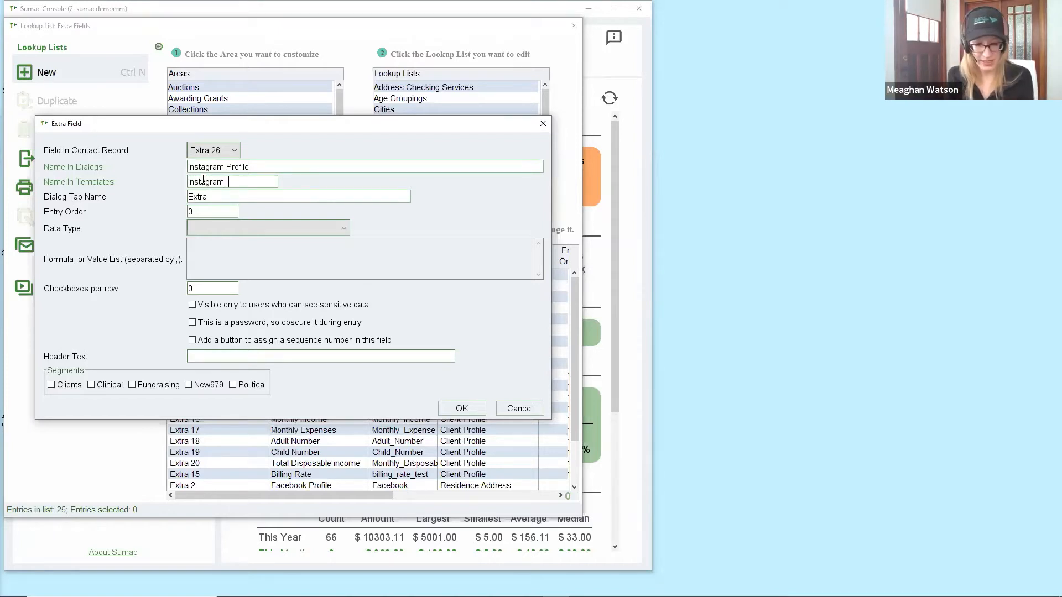
text(profile)
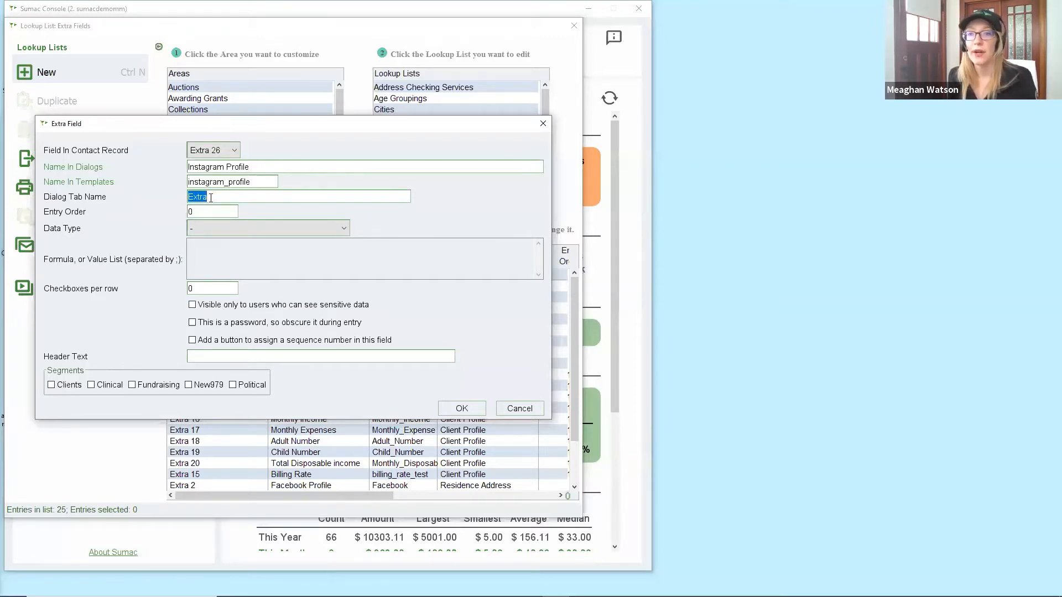
Change the dialog tab name from Residence Address to Social Media and set entry order 10.
text(Re)
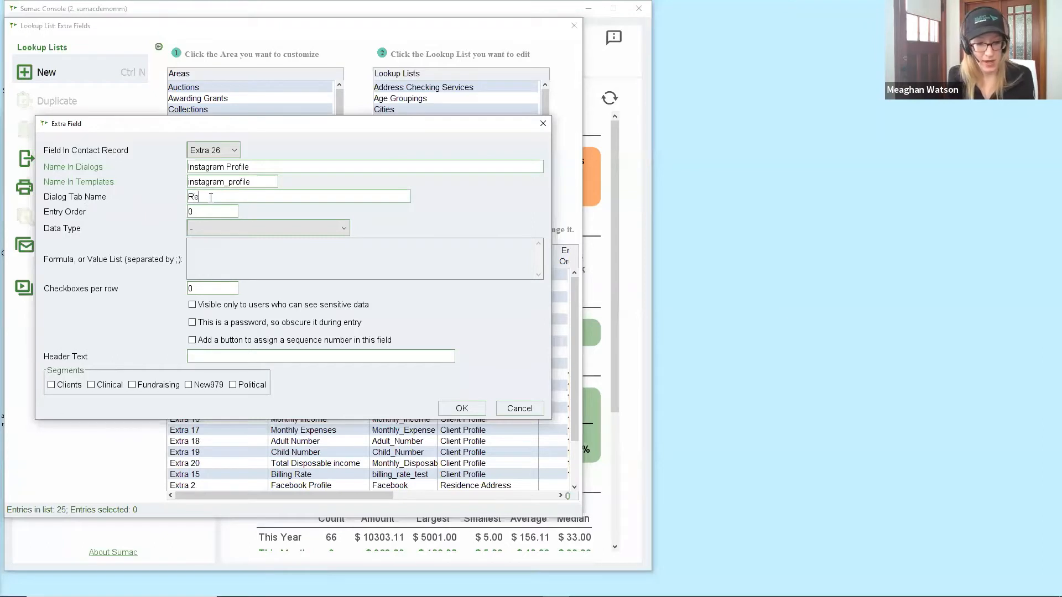
text(sidence Address)
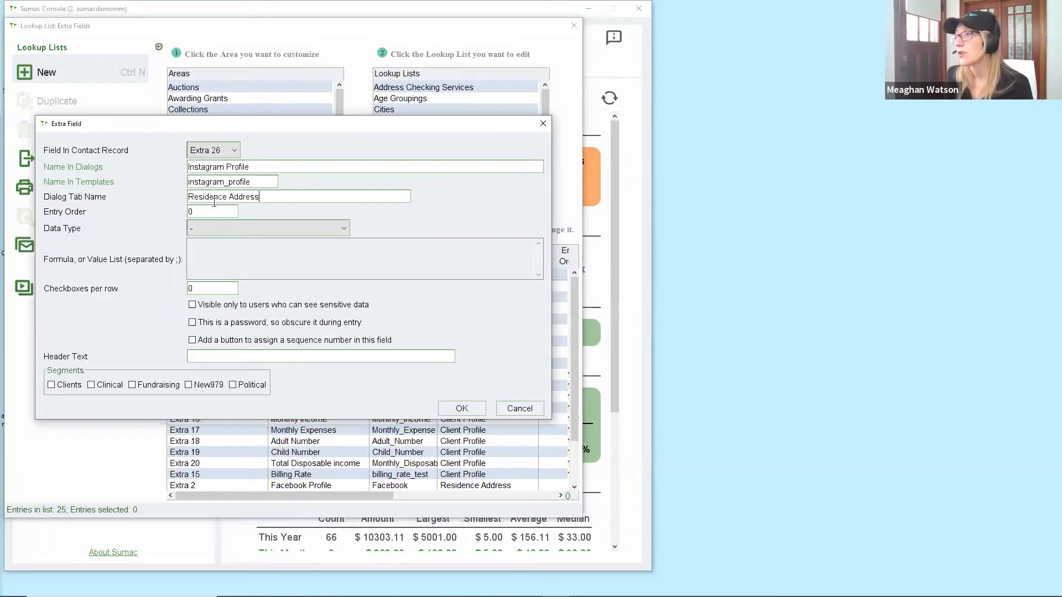
key(ctrl+a)
key(BackSpace)
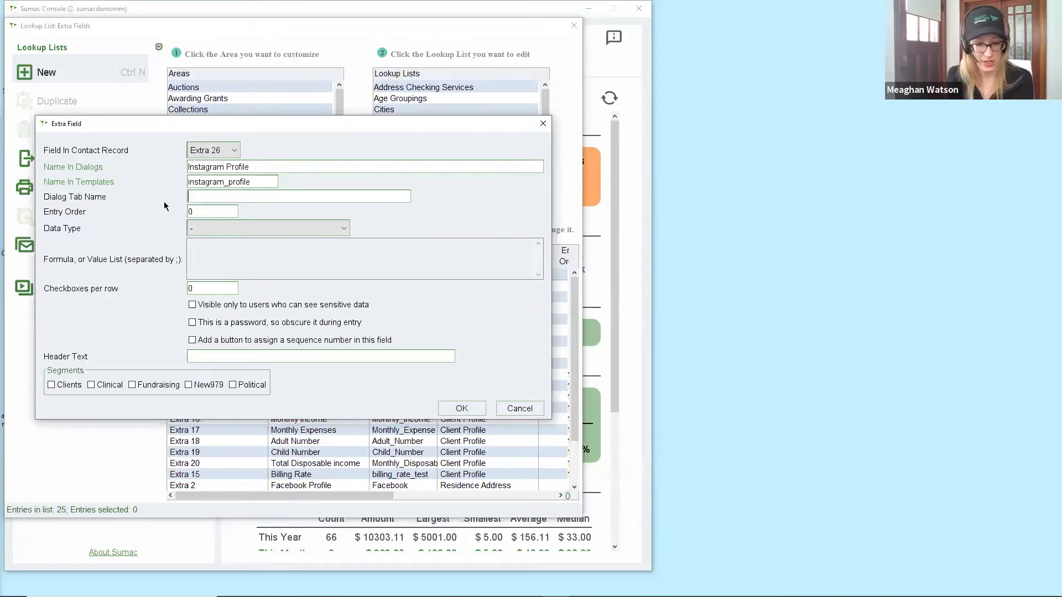
text(Social Media)
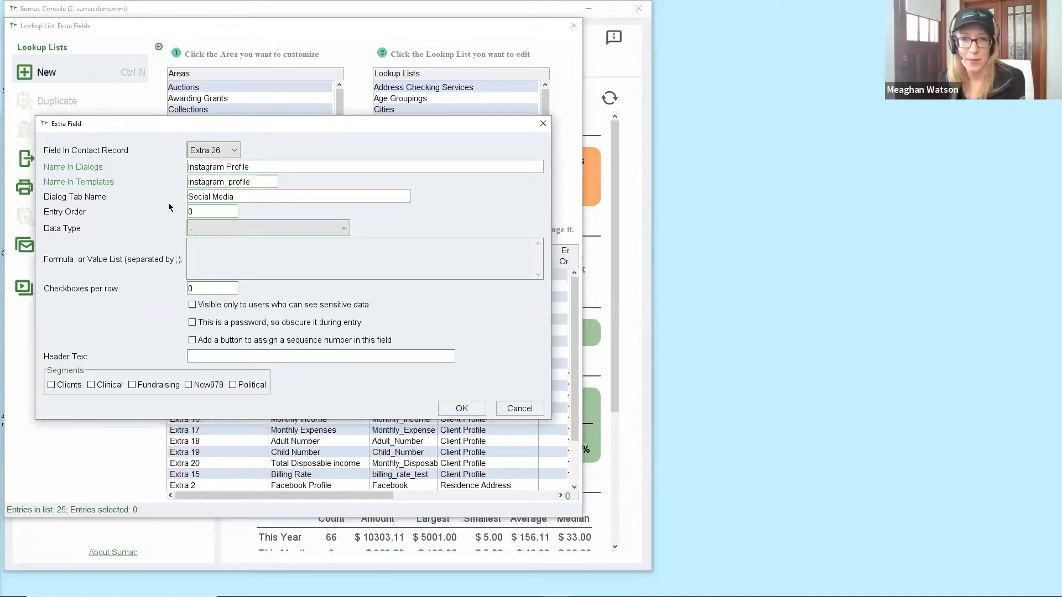
double_click(201, 210)
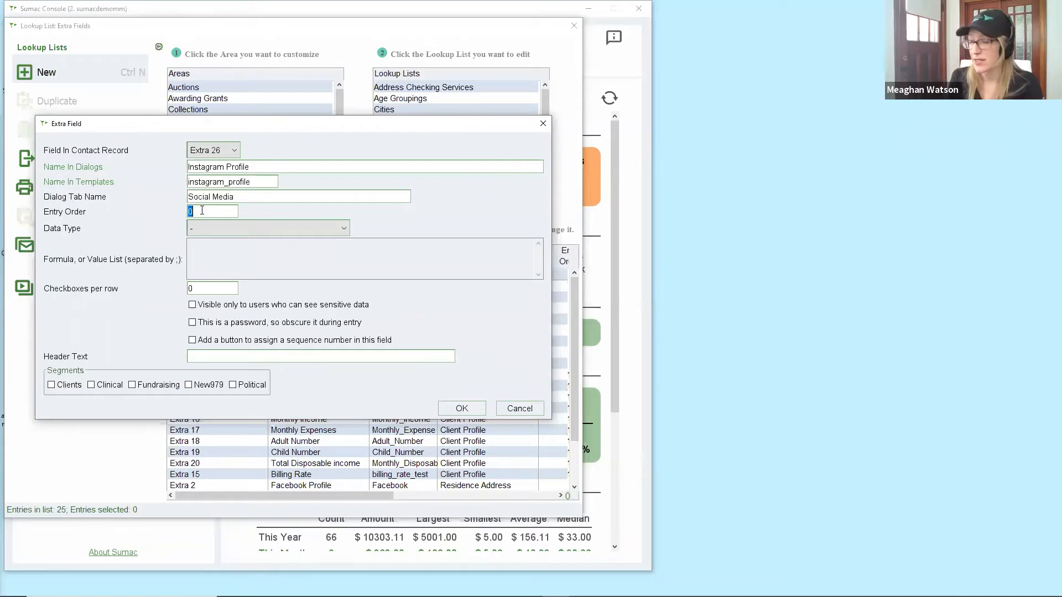
text(10)
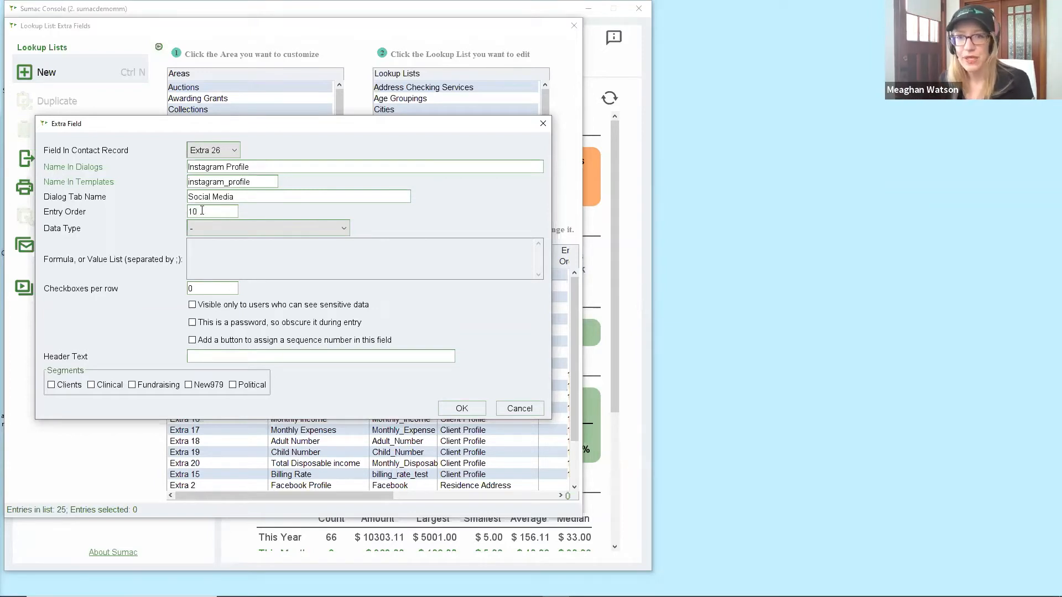
Choose Text as the Instagram Profile field's data type.
click(238, 229)
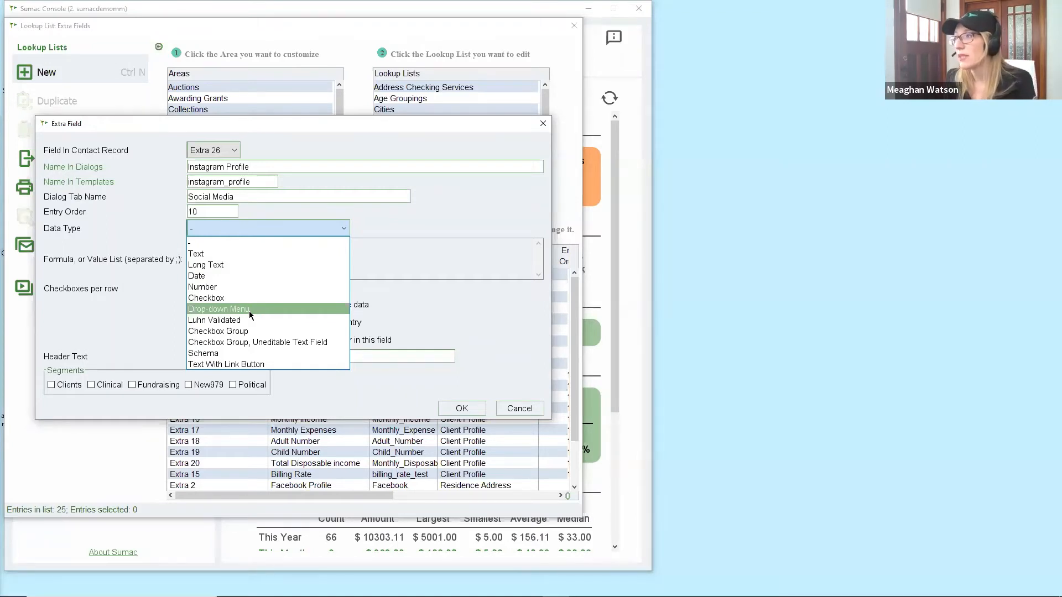
click(244, 254)
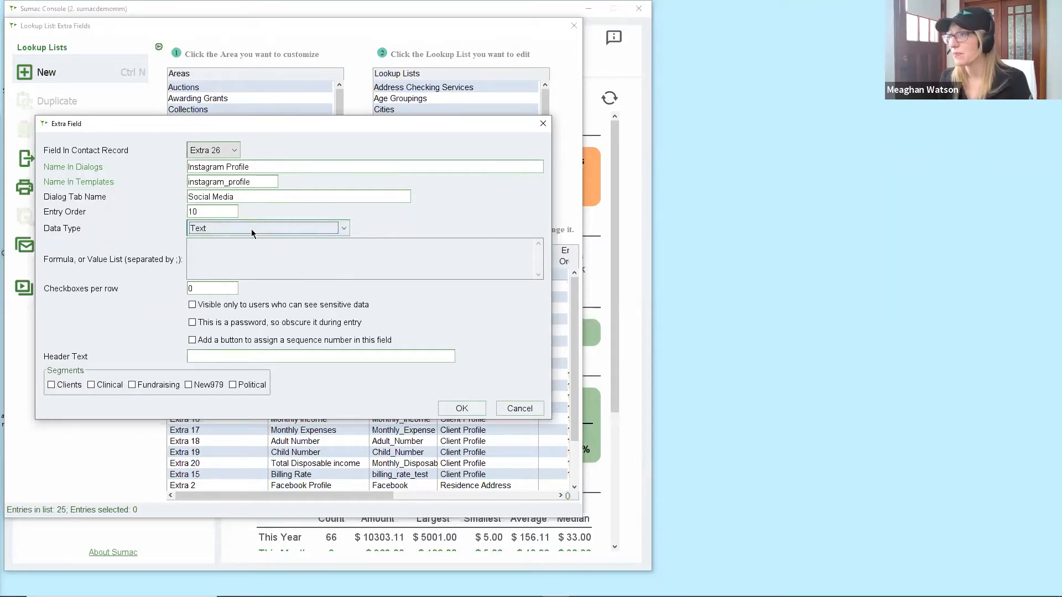
Save the Instagram Profile field as Extra 26, close the Extra Fields list, and open Contacts.
click(451, 408)
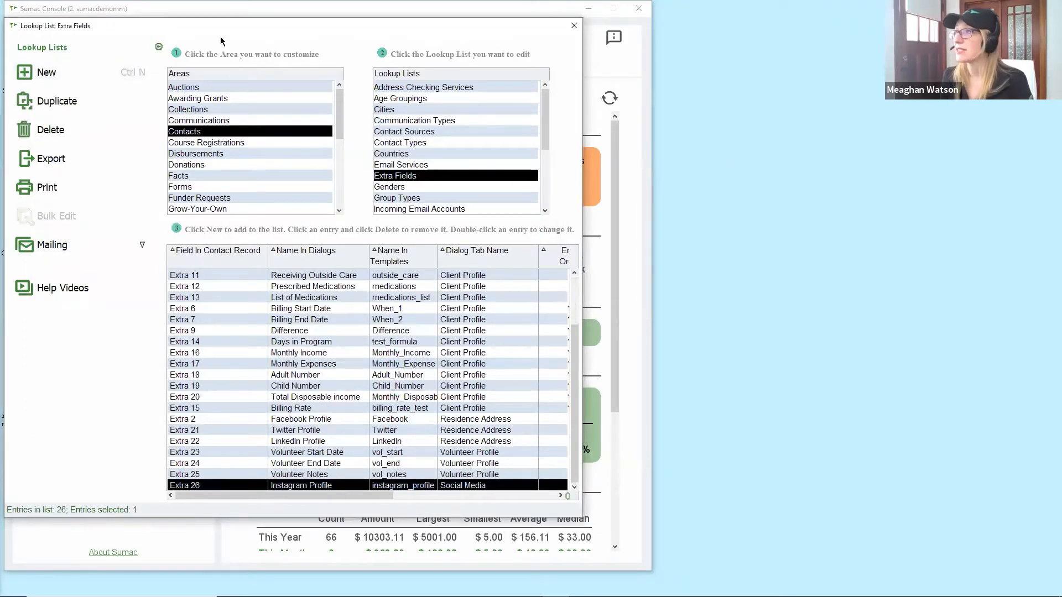
drag(366, 25, 410, 110)
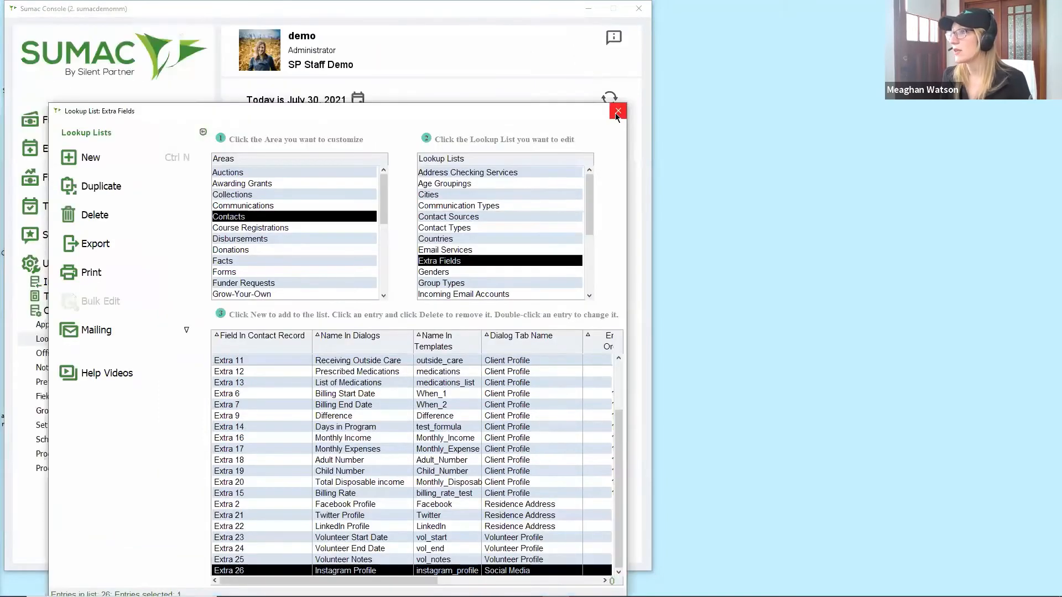
click(615, 113)
scroll(66, 157, up, 2)
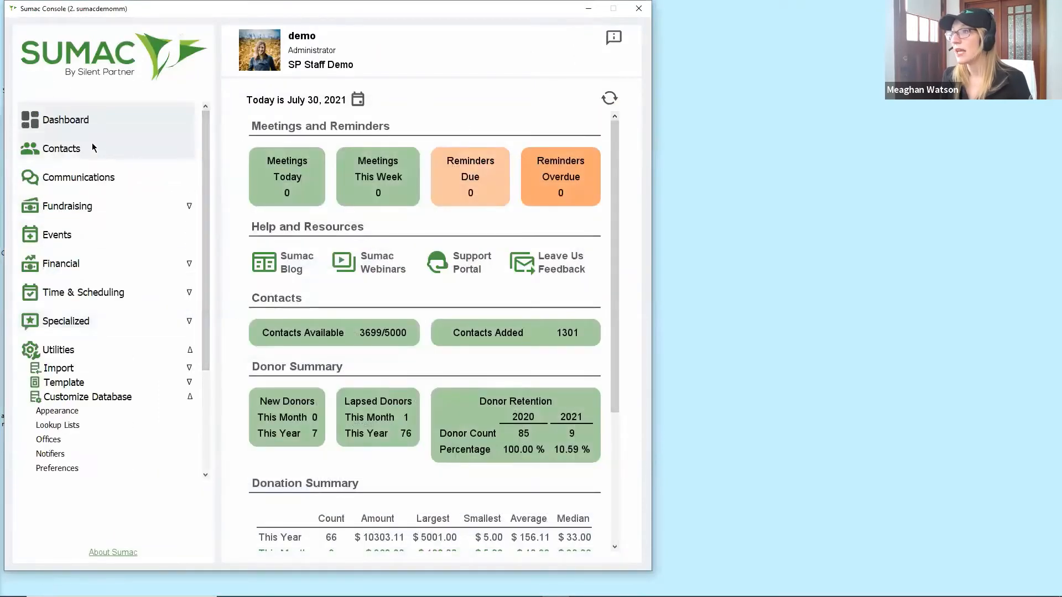
click(60, 151)
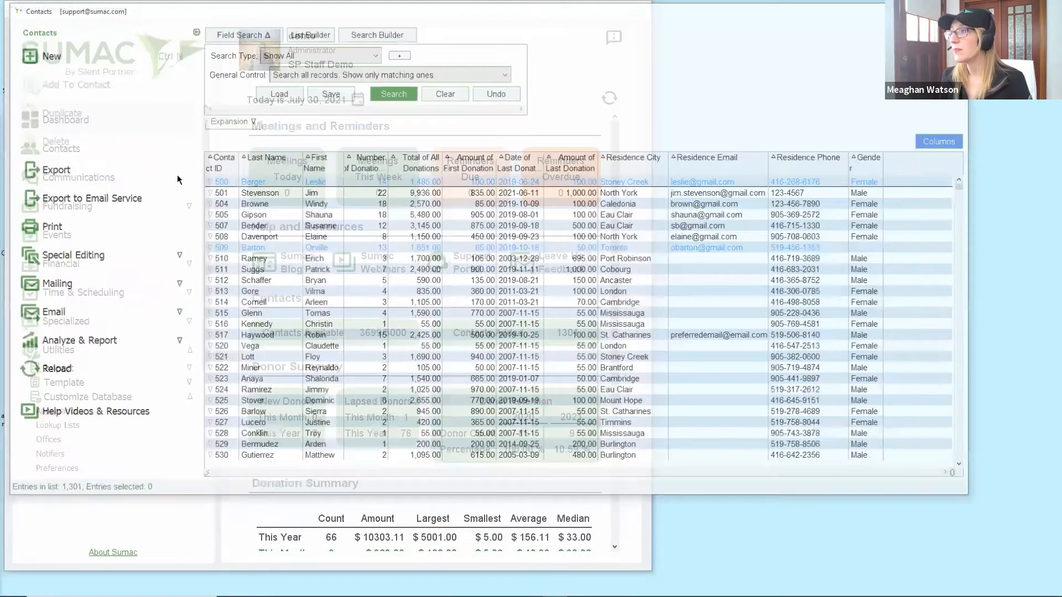
double_click(258, 238)
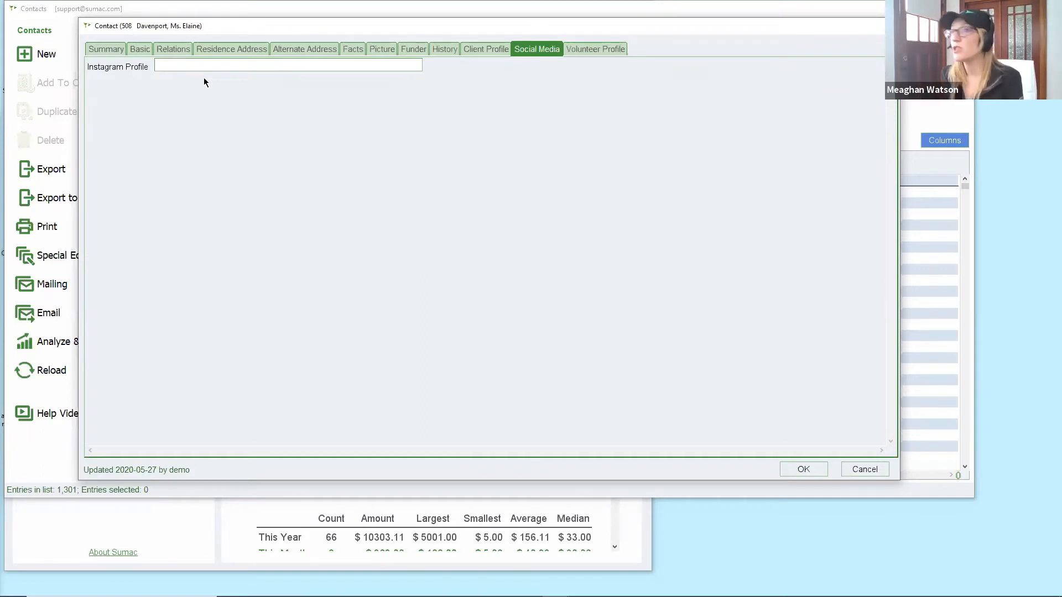
click(501, 51)
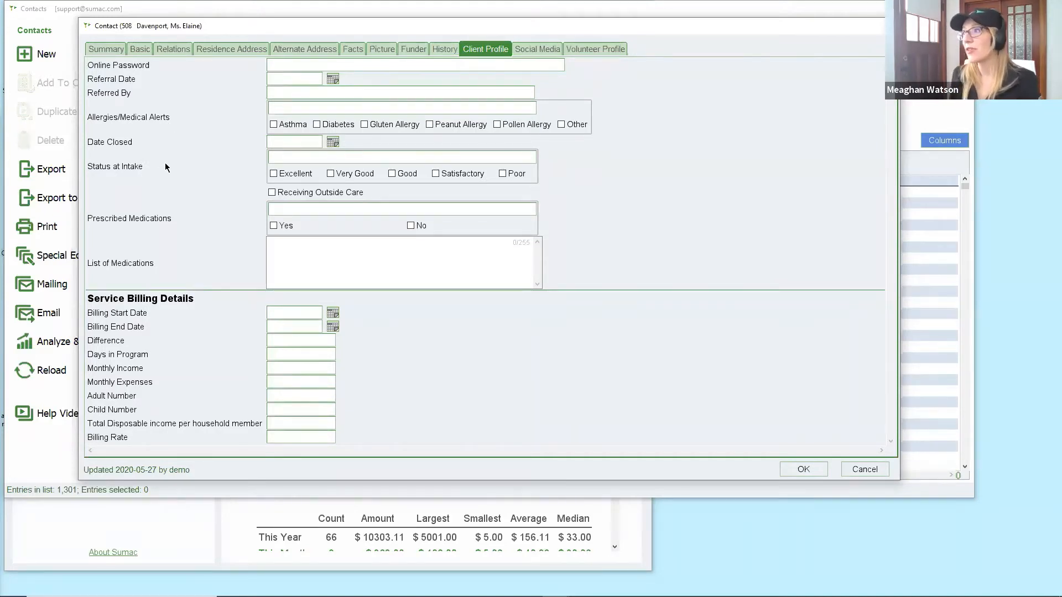
click(221, 48)
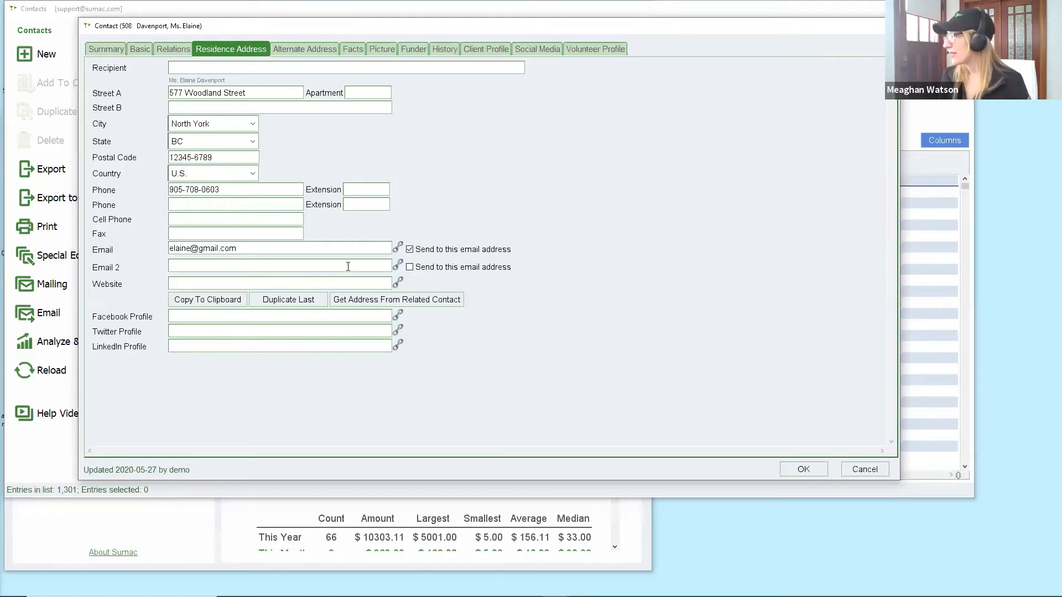
click(845, 469)
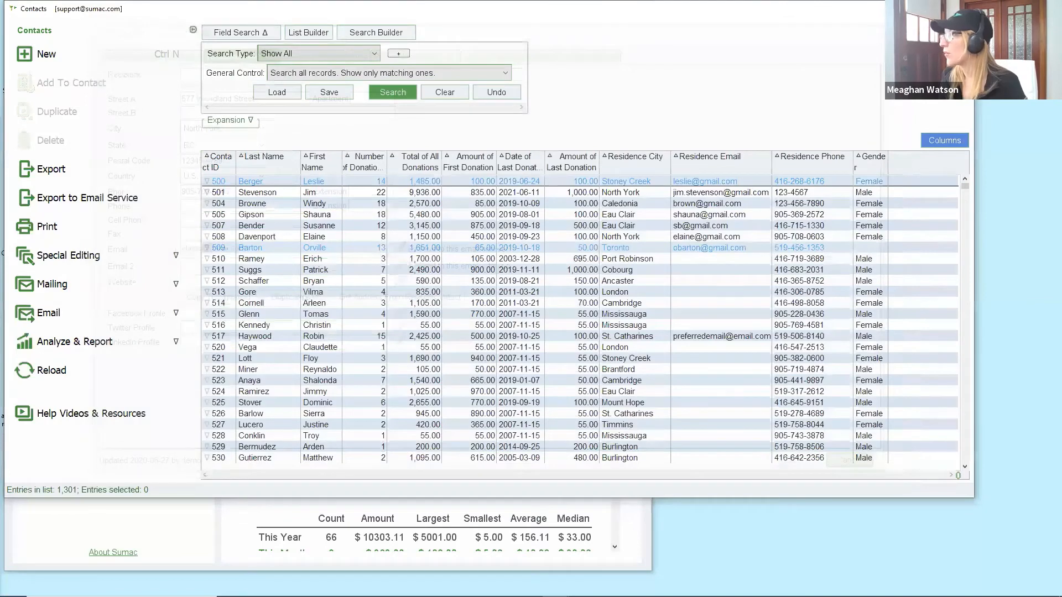
Close Contacts, find the Contacts area's Contact Types lookup list, and start a new entry.
click(962, 9)
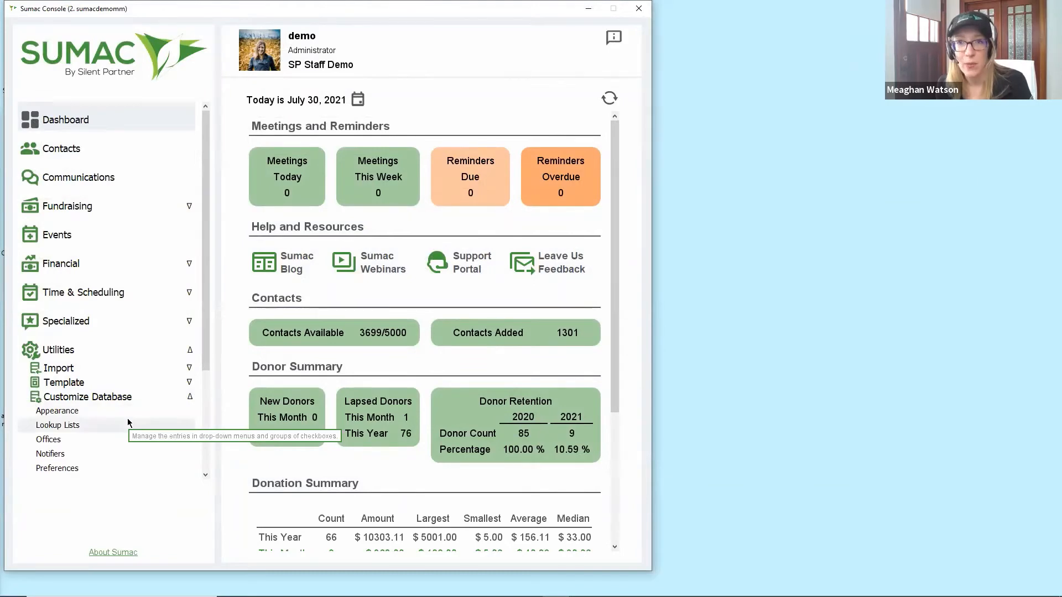
click(58, 425)
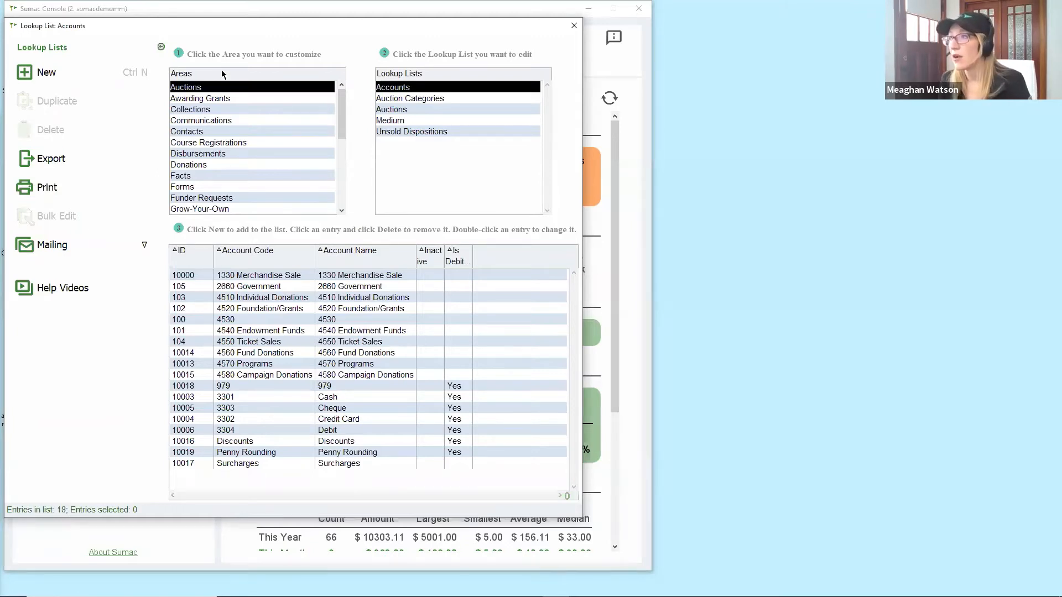
click(226, 165)
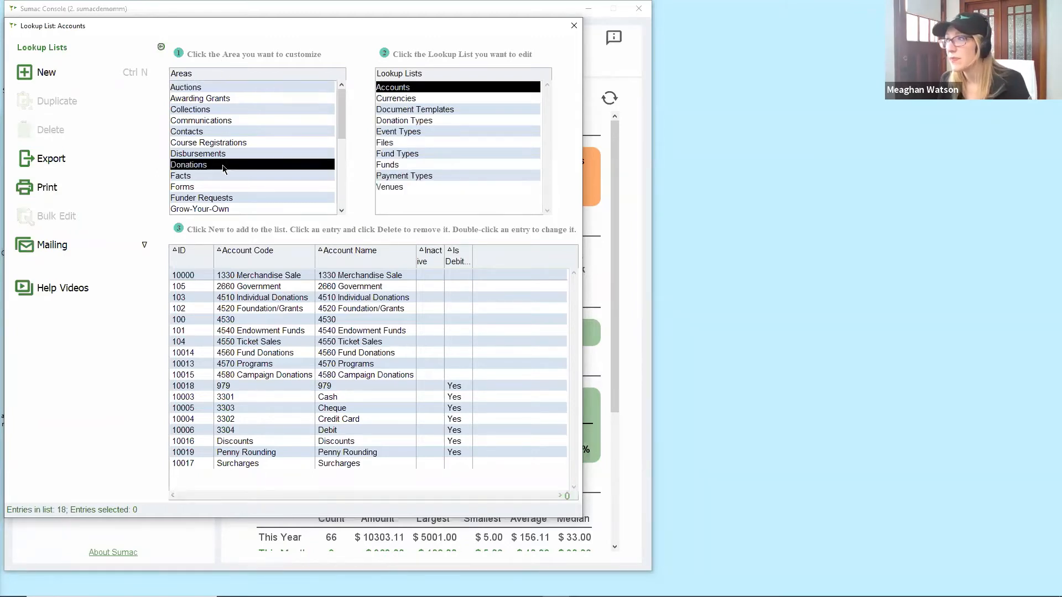
click(424, 121)
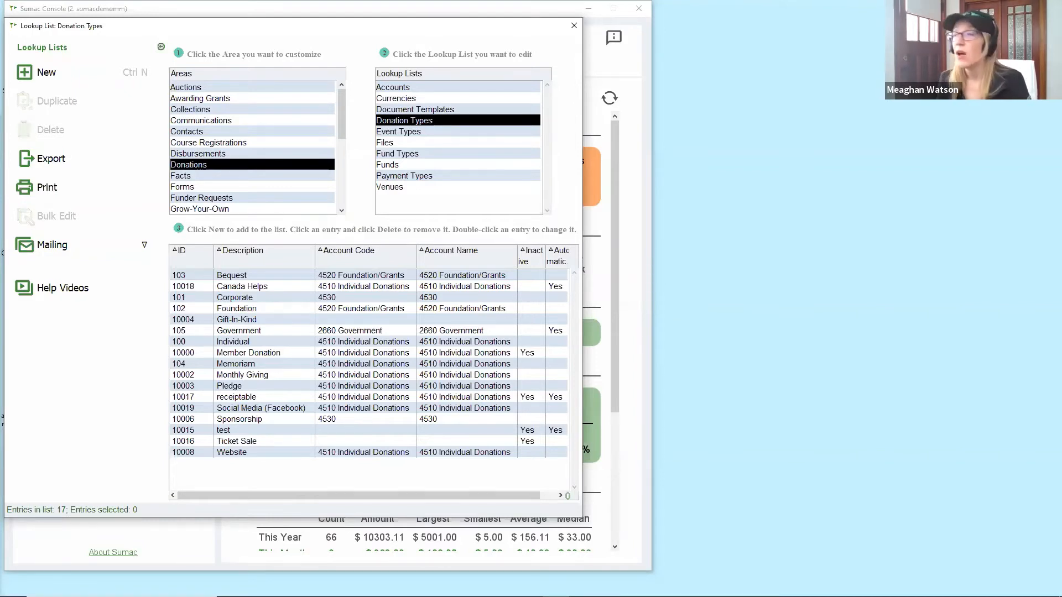
click(220, 132)
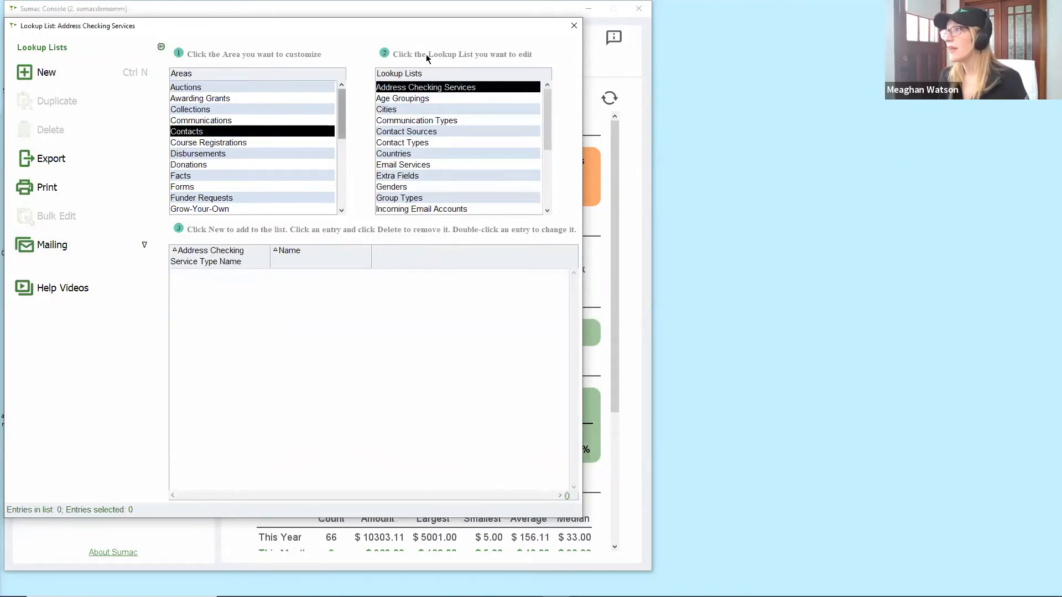
click(432, 143)
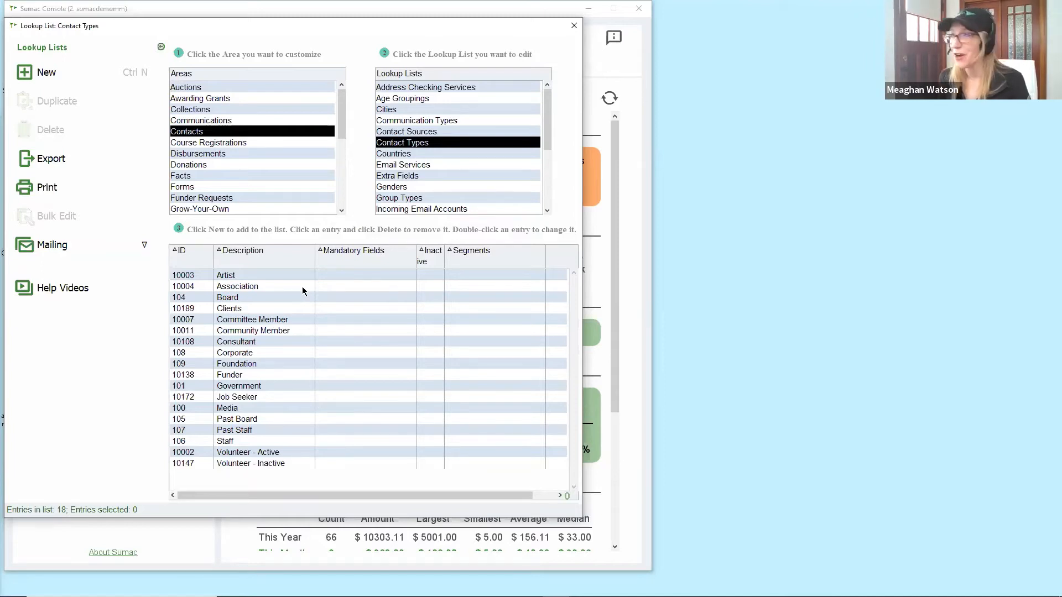
click(105, 75)
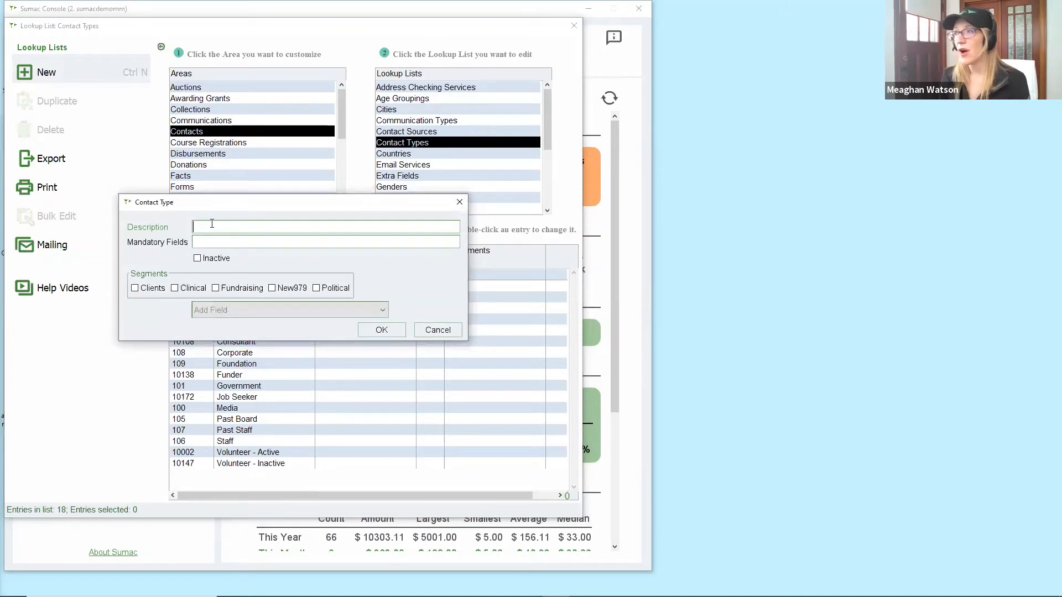
Enter 'Past Client' as the description, with no mandatory field chosen, and save it.
text(Past)
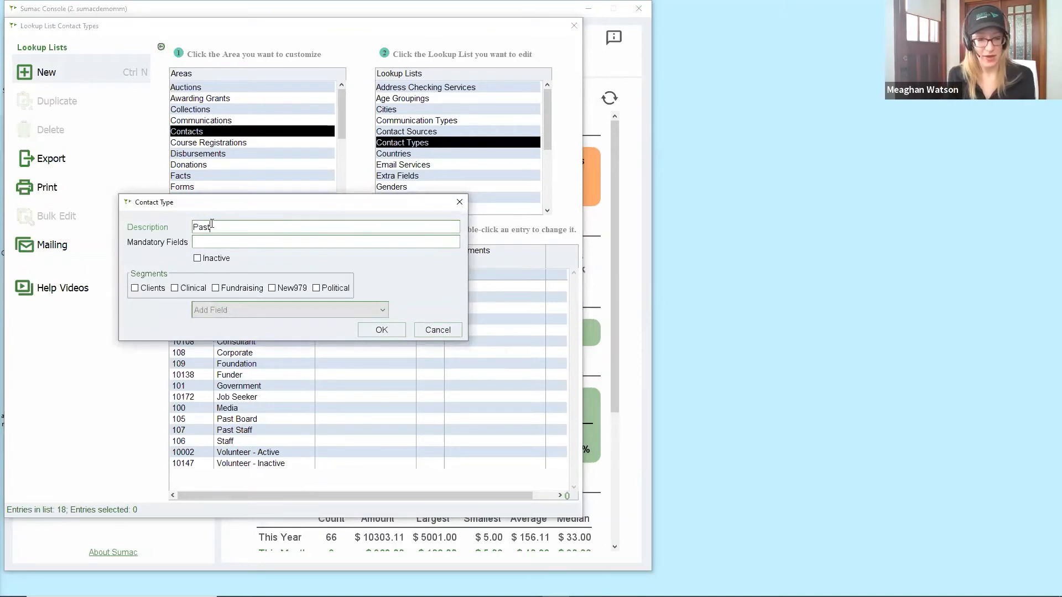
text( Client)
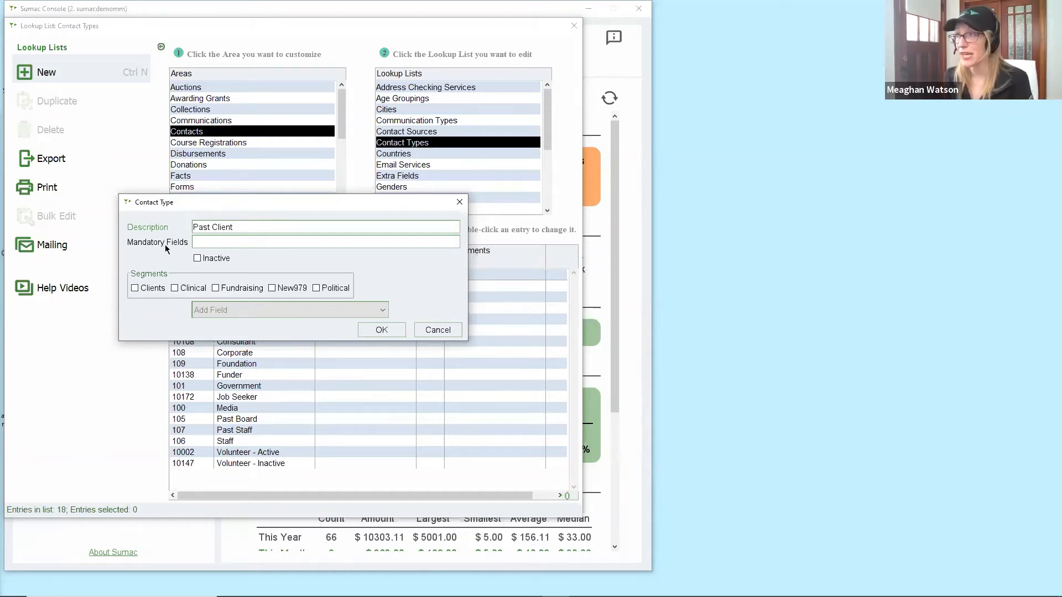
click(240, 311)
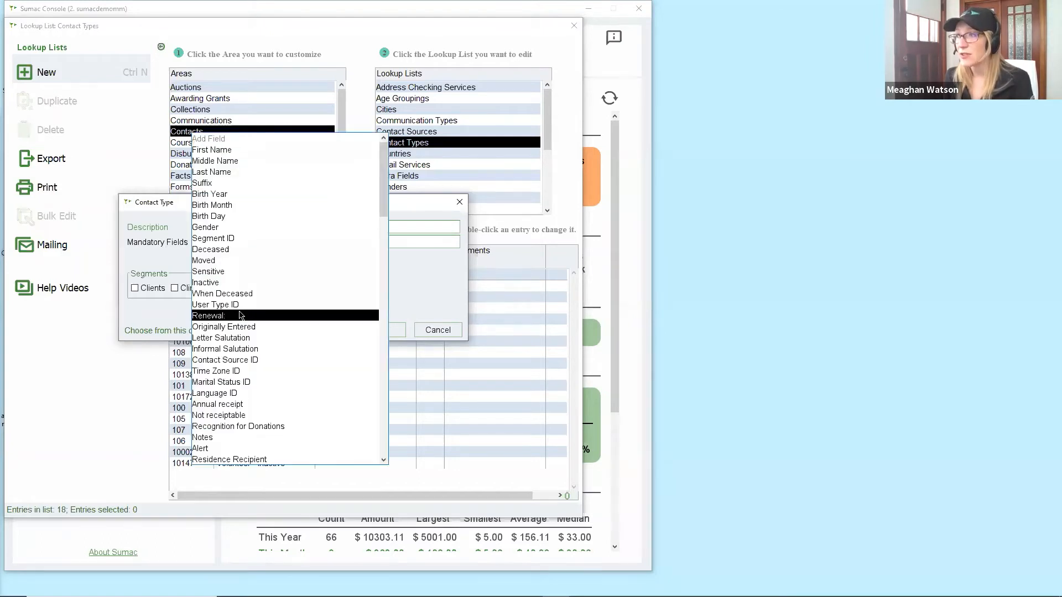
mouse_move(385, 207)
mouse_down()
mouse_move(385, 285)
mouse_move(386, 198)
mouse_up()
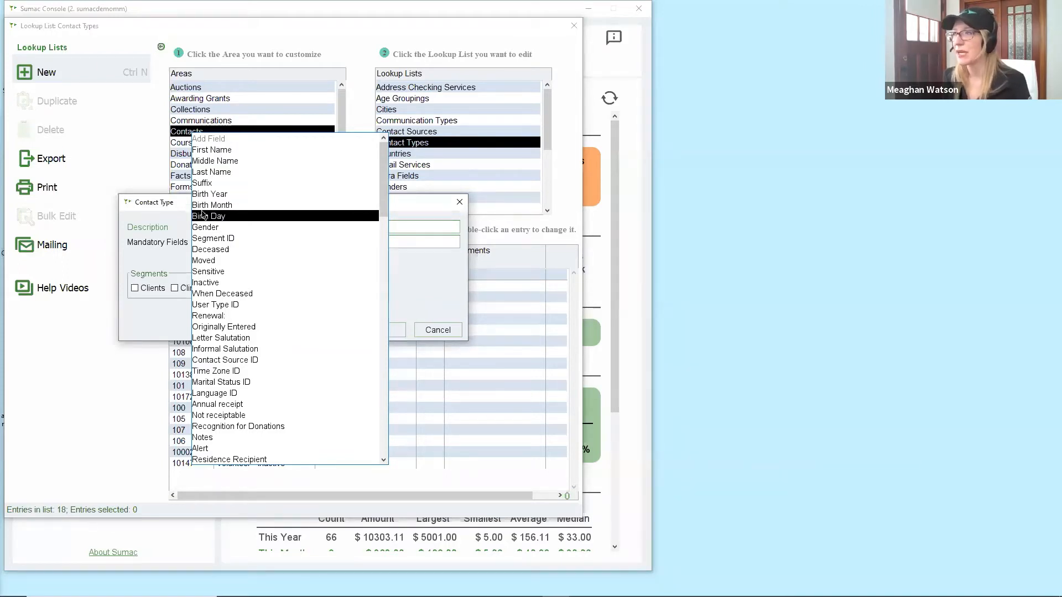
click(175, 215)
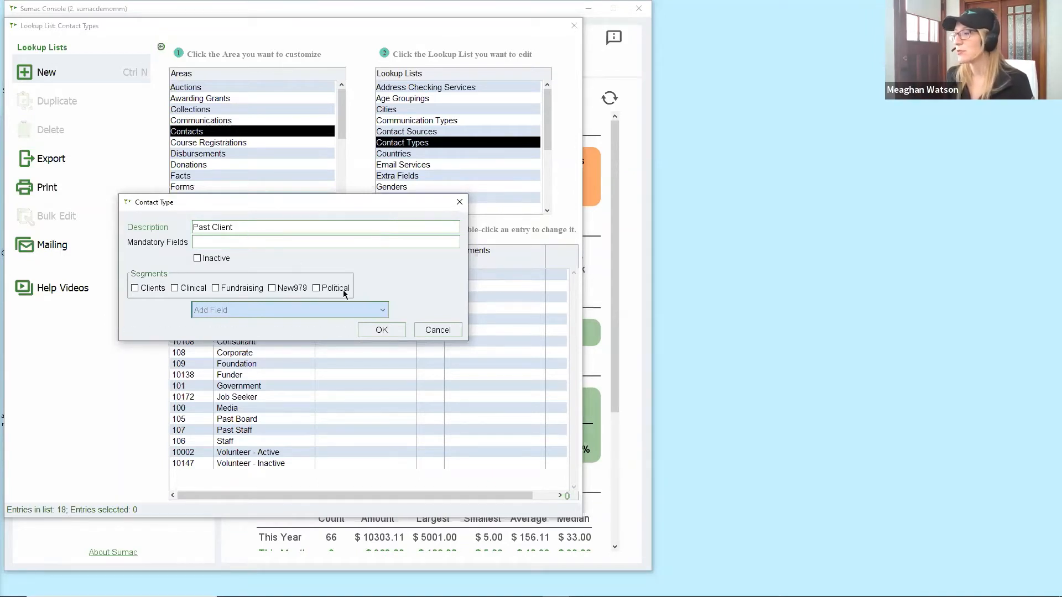
click(381, 330)
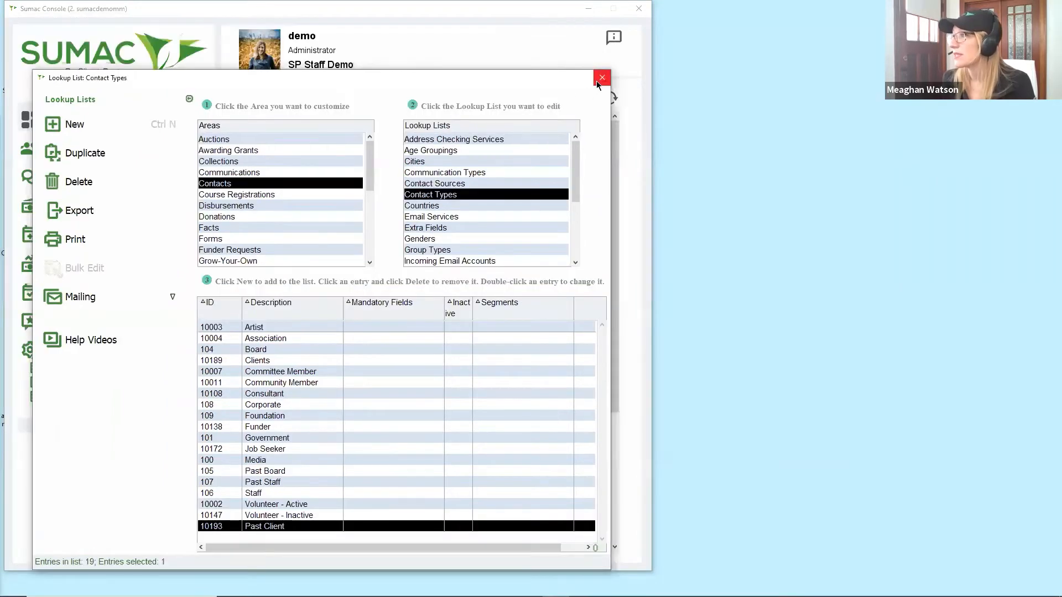
Open contact 508's record from the Contacts list to see the unticked Past Client type.
click(601, 77)
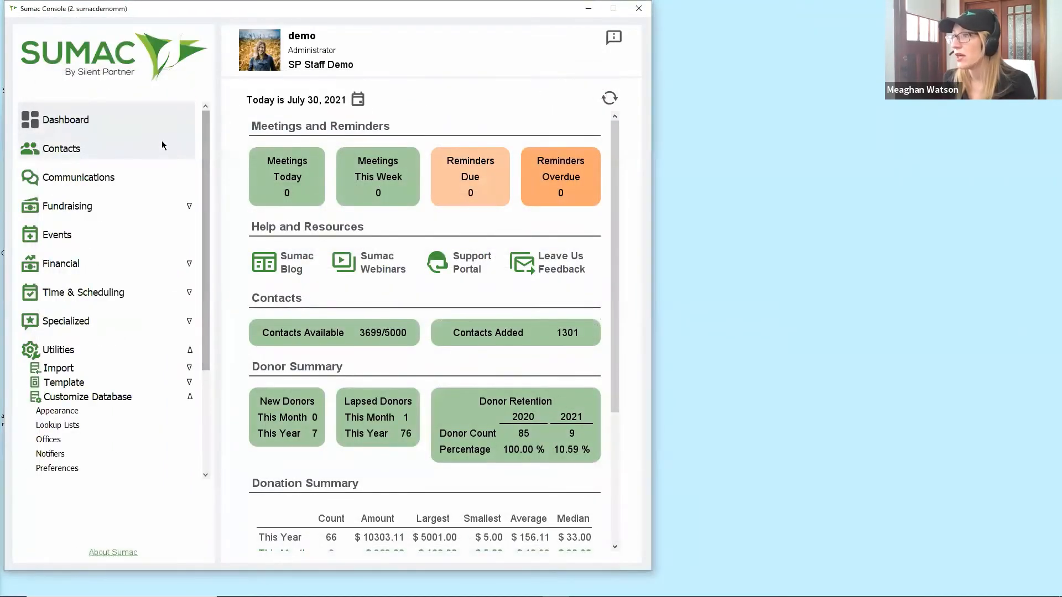
click(164, 147)
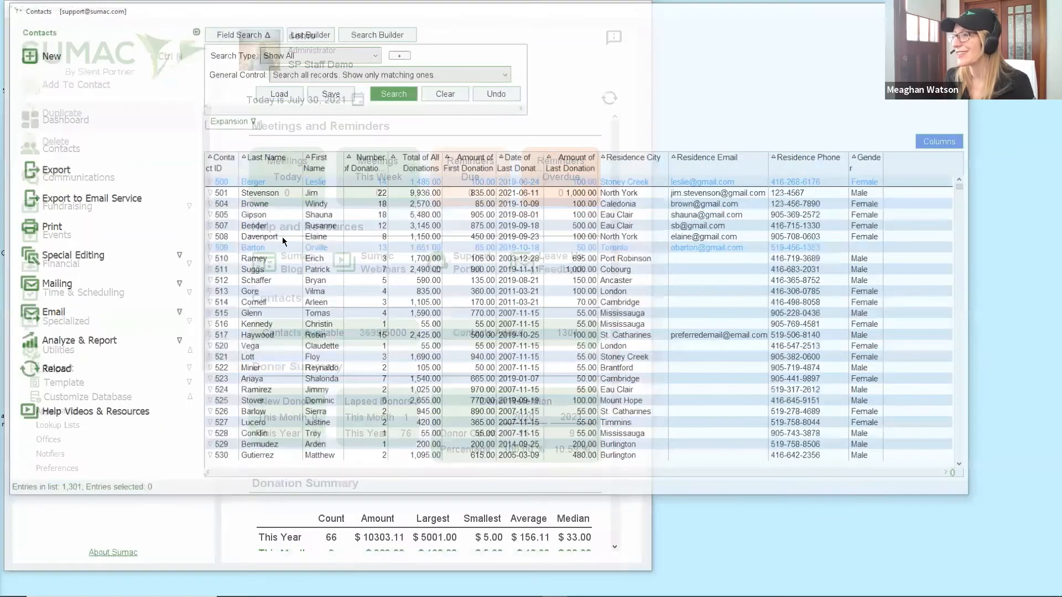
click(283, 238)
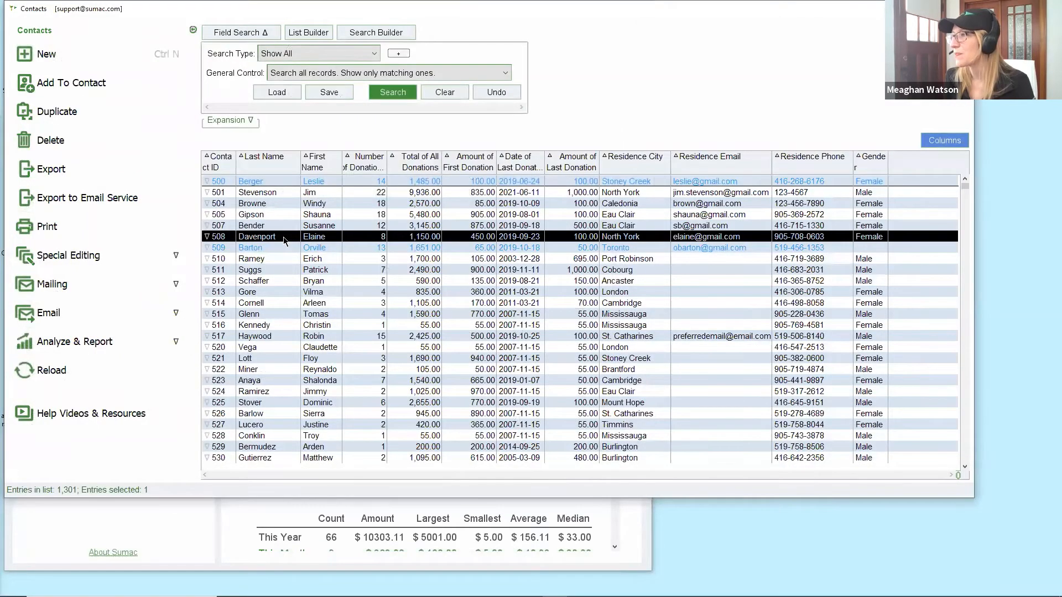
double_click(283, 238)
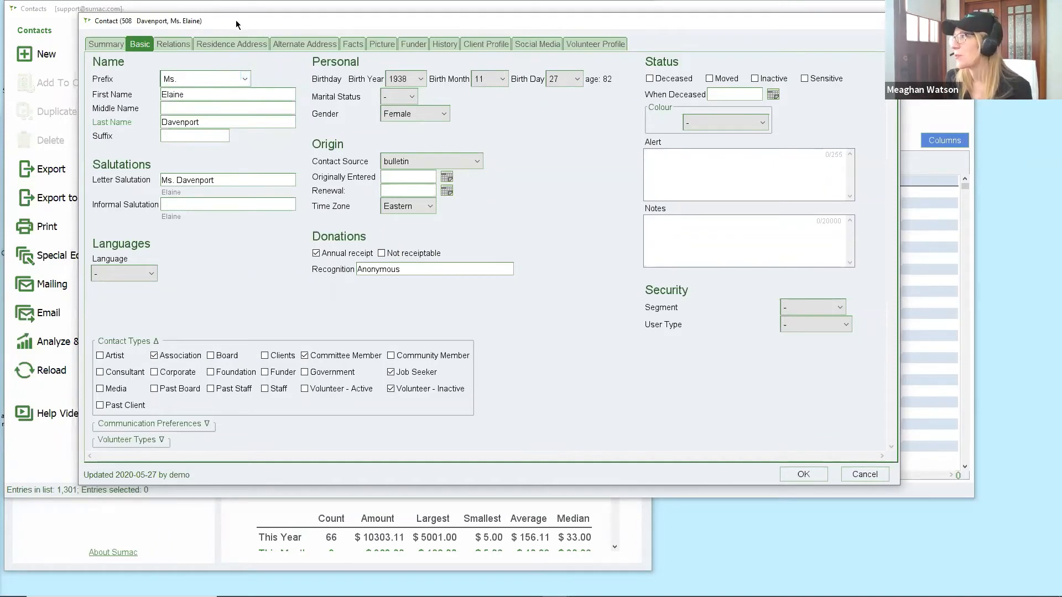
drag(236, 20, 243, 65)
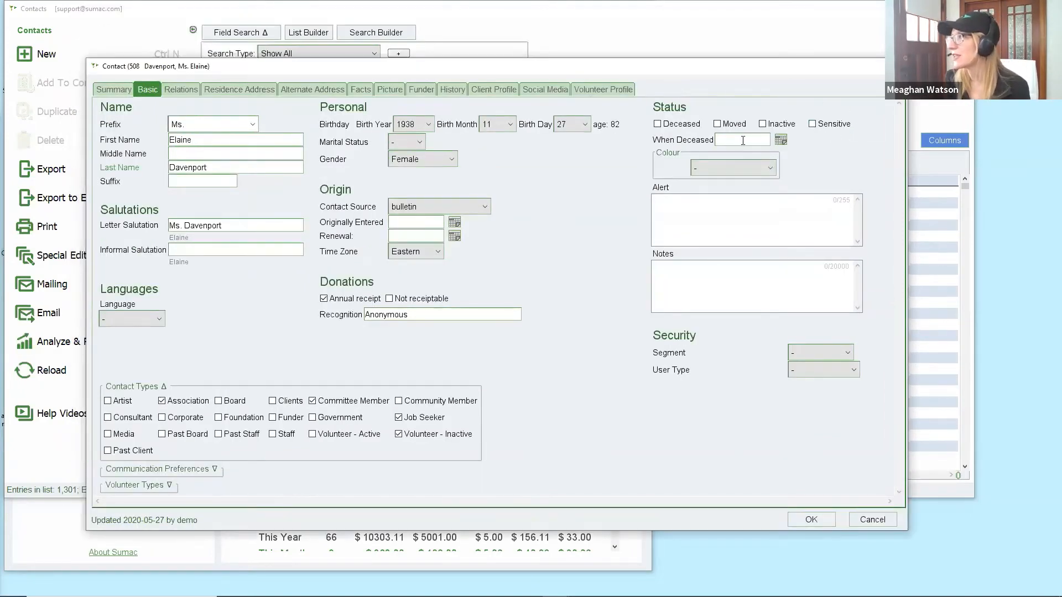
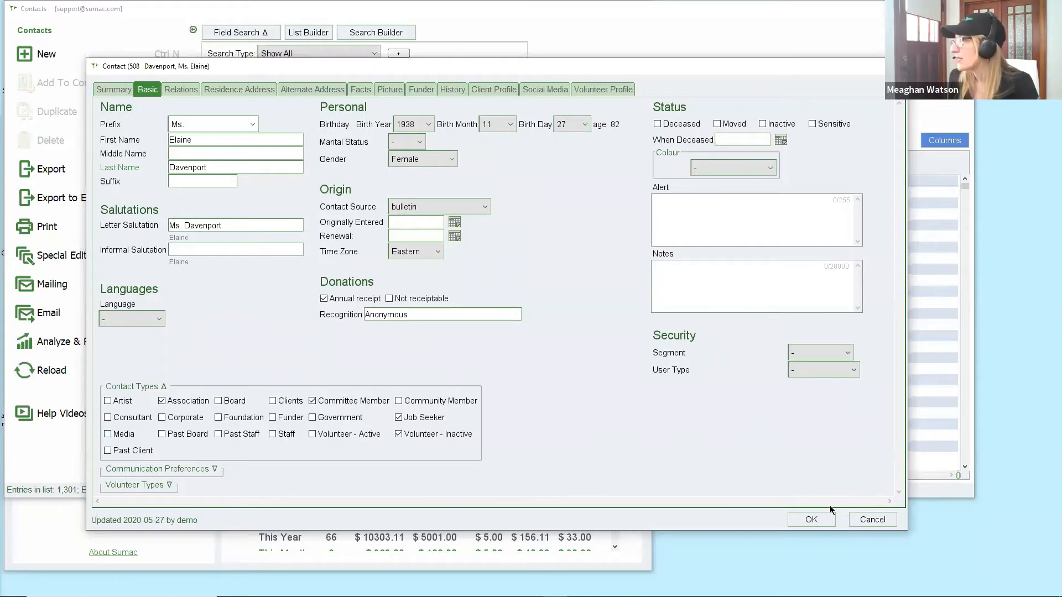
Close the contact record without saving and pick a row in the Contacts list.
click(864, 519)
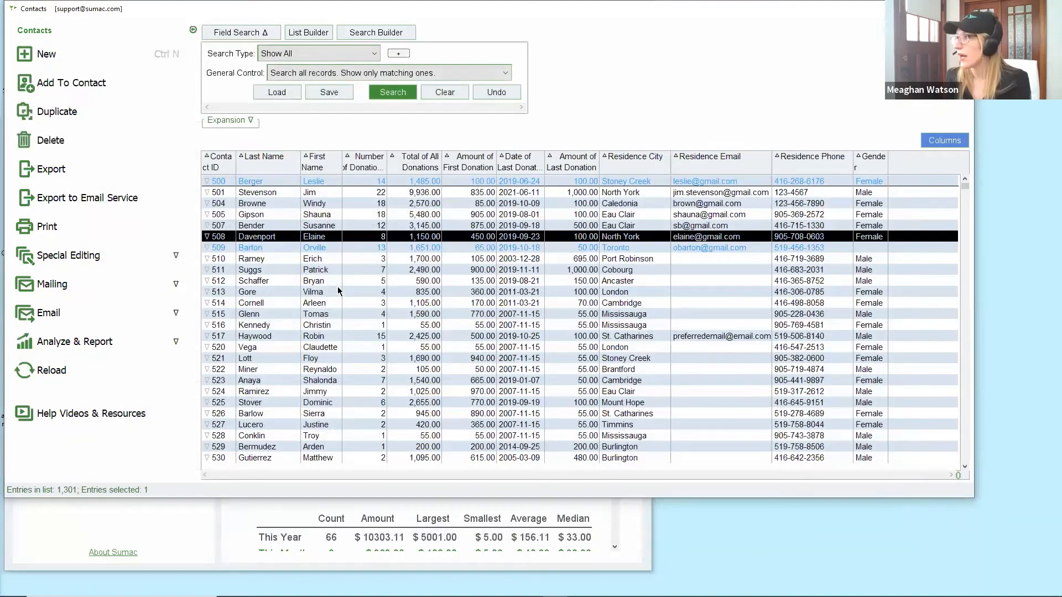
click(340, 291)
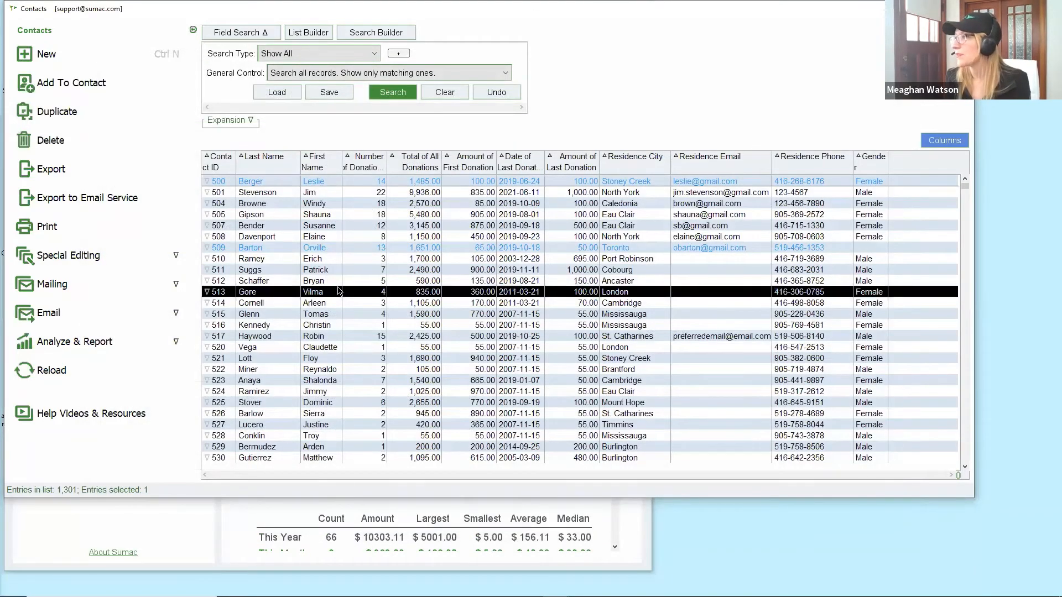
Extend the selection to six consecutive contacts and bring up Mailing > Mail Merge for them.
shift+click(340, 236)
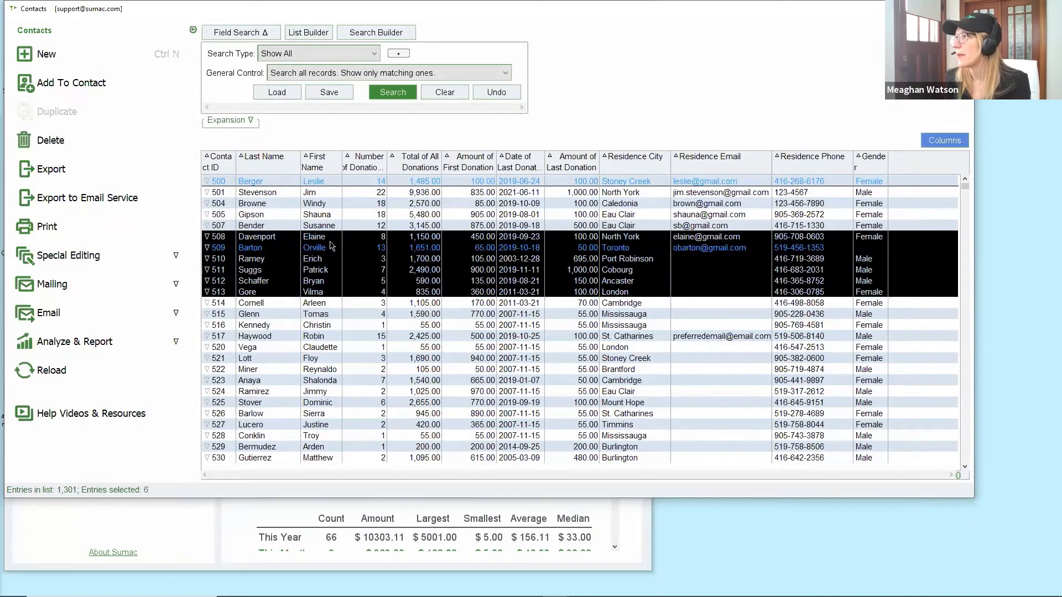
click(149, 285)
click(148, 302)
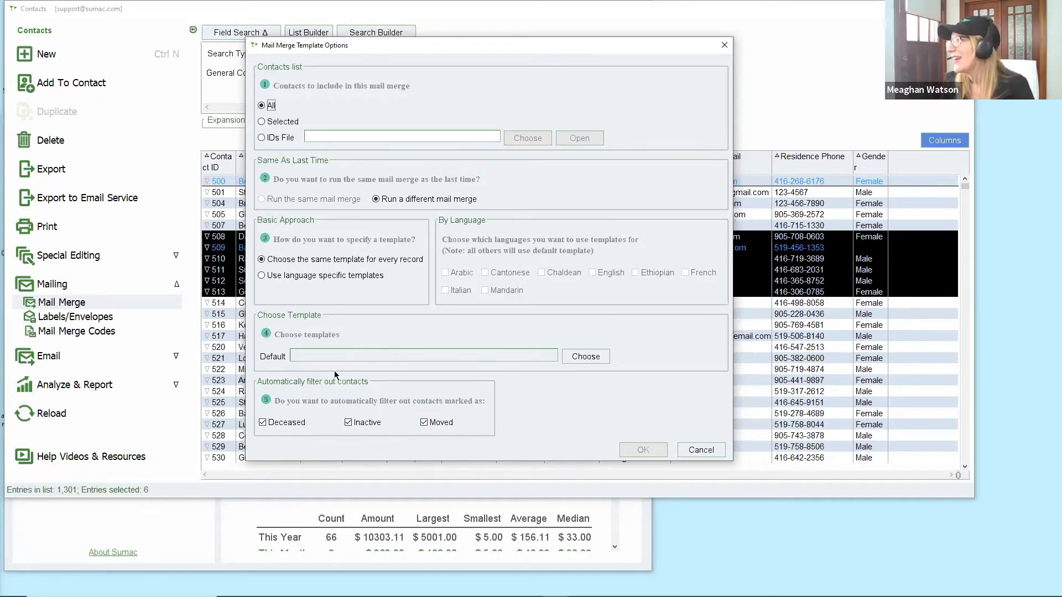
Cancel the Mail Merge Template Options dialog, keeping the six contacts selected.
click(715, 451)
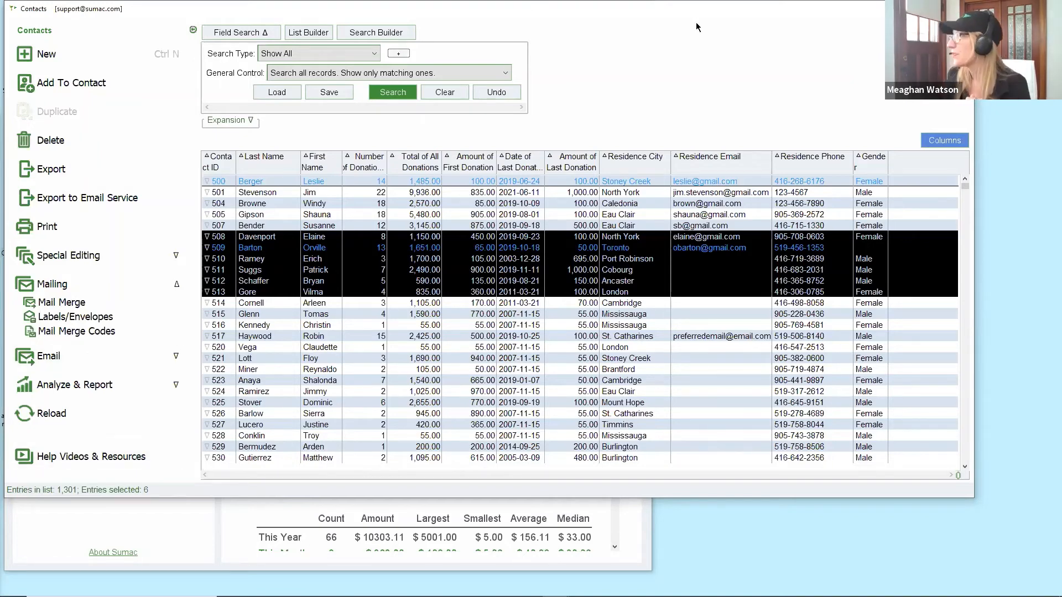
Close Contacts and open Users under Utilities > Sumac Administration, showing 16 user logins.
click(962, 8)
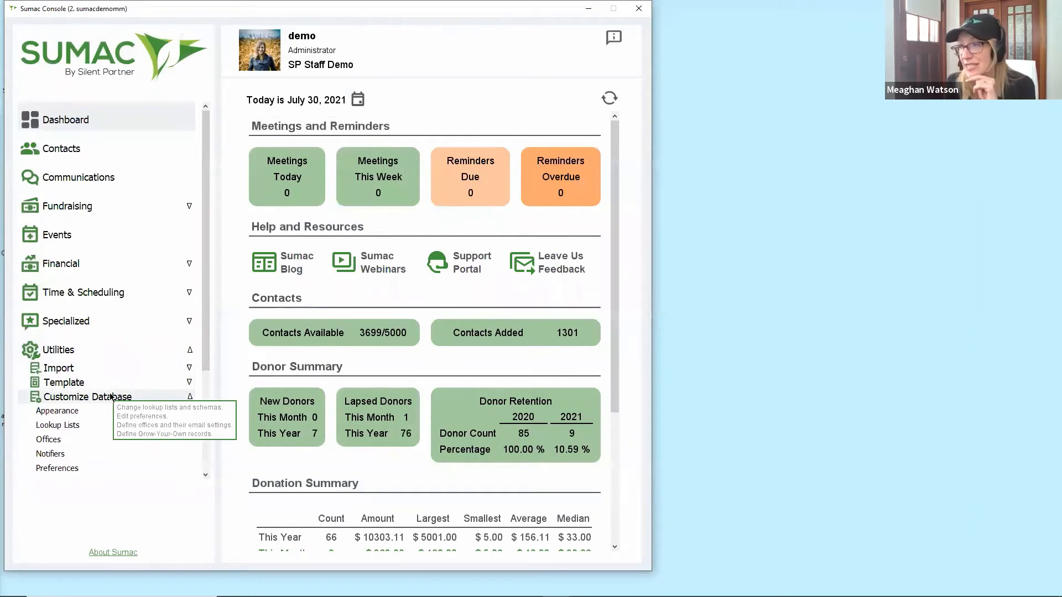
click(111, 397)
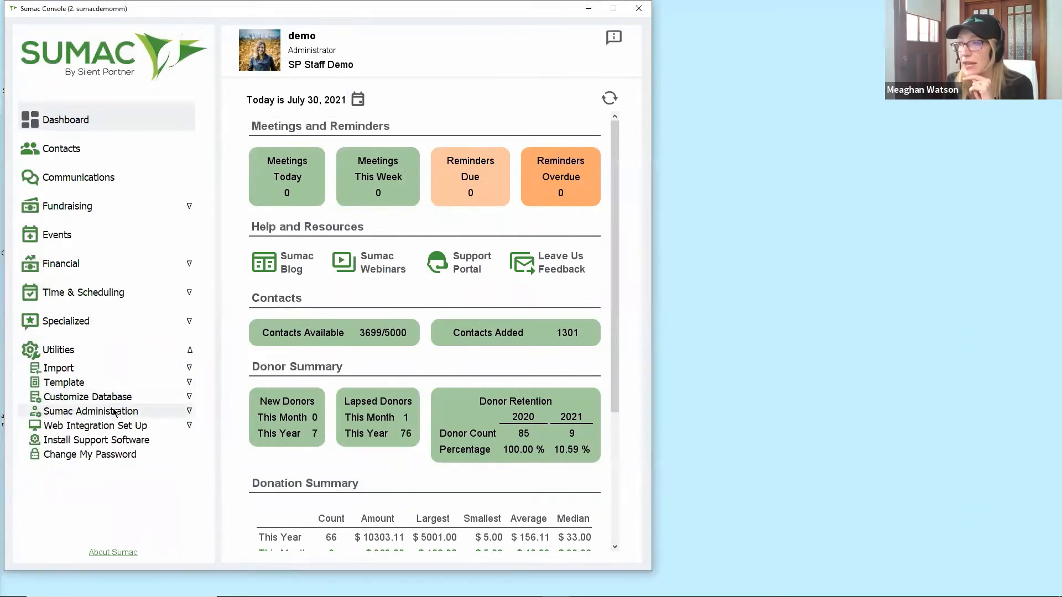
click(115, 412)
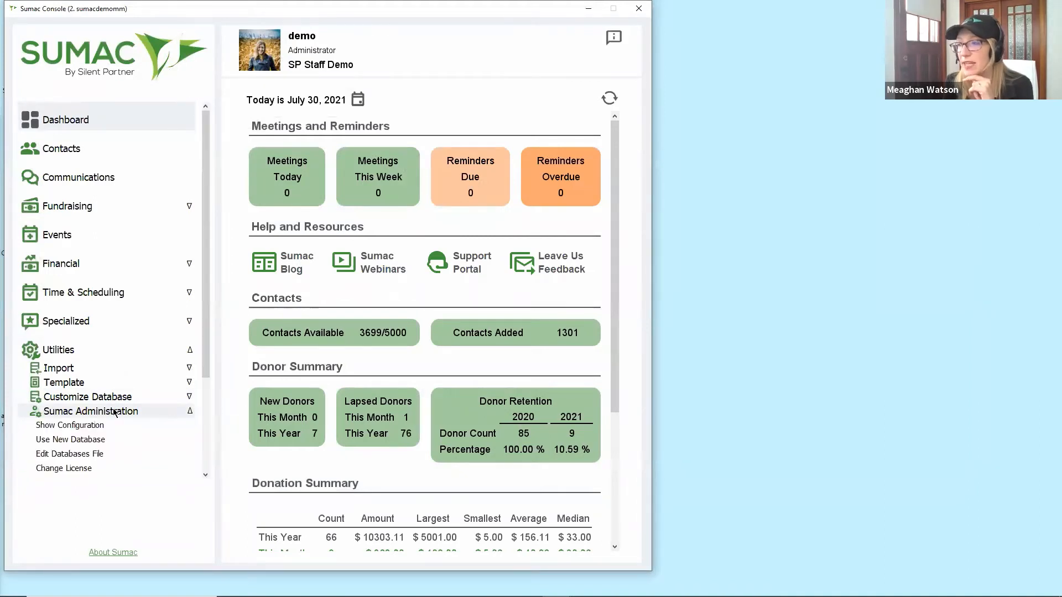
scroll(115, 414, down, 3)
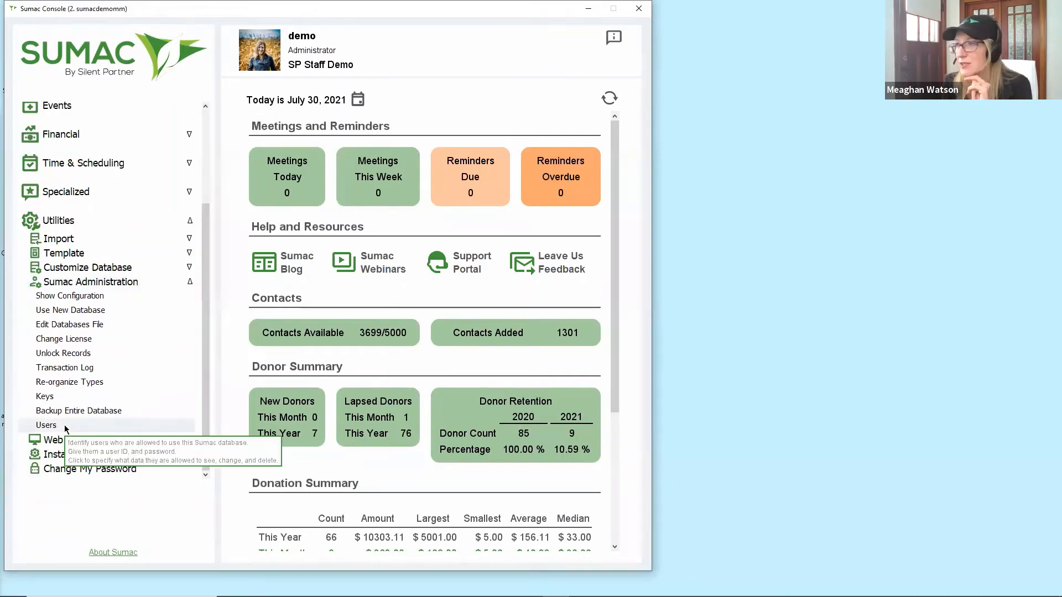
click(46, 425)
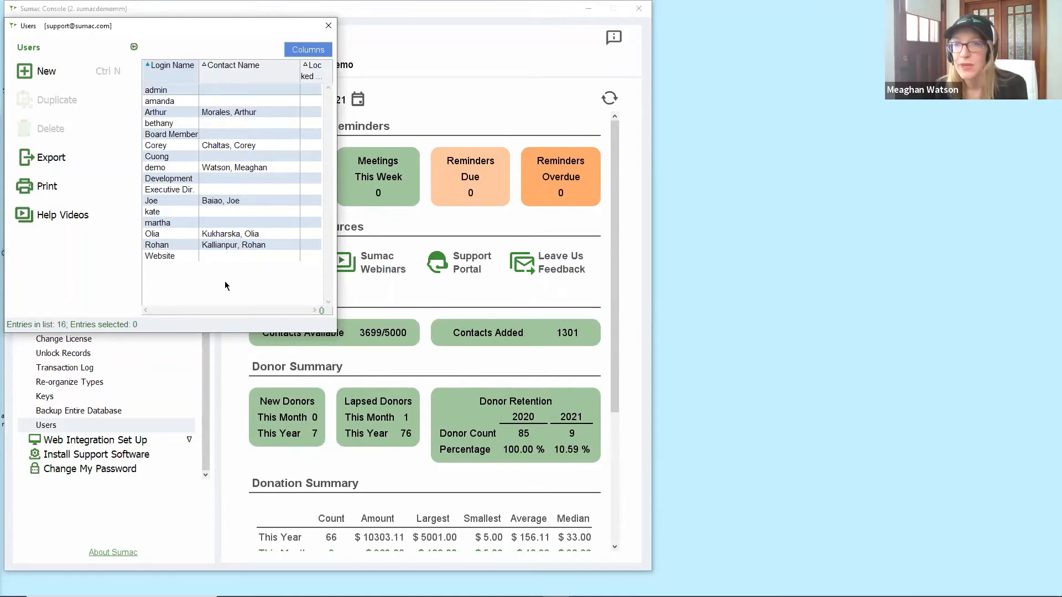
Start a new user, enter the person's first name as login name, and look up a contact.
click(71, 75)
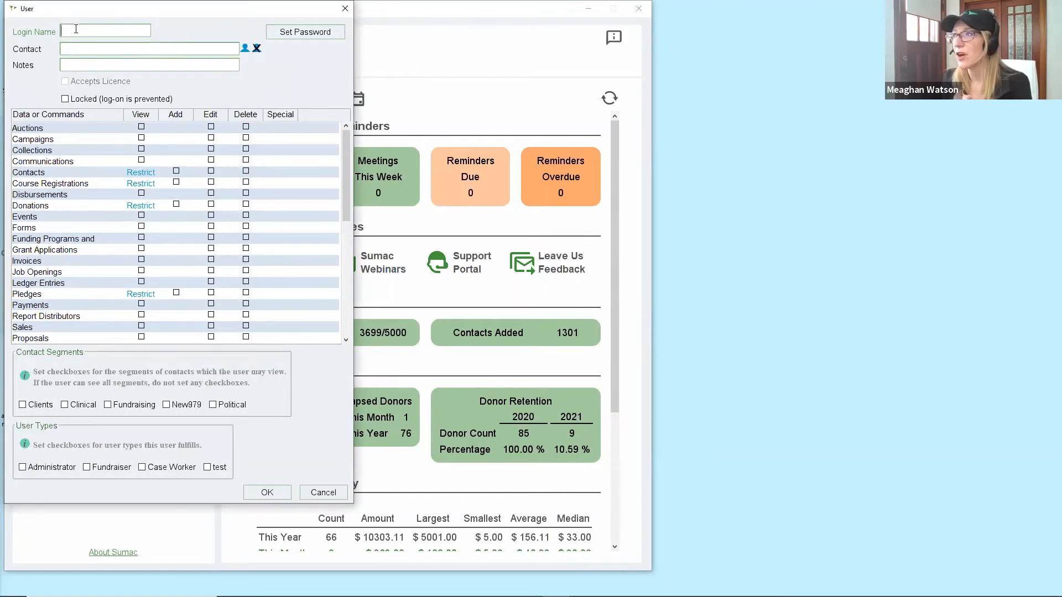
text(Lisa)
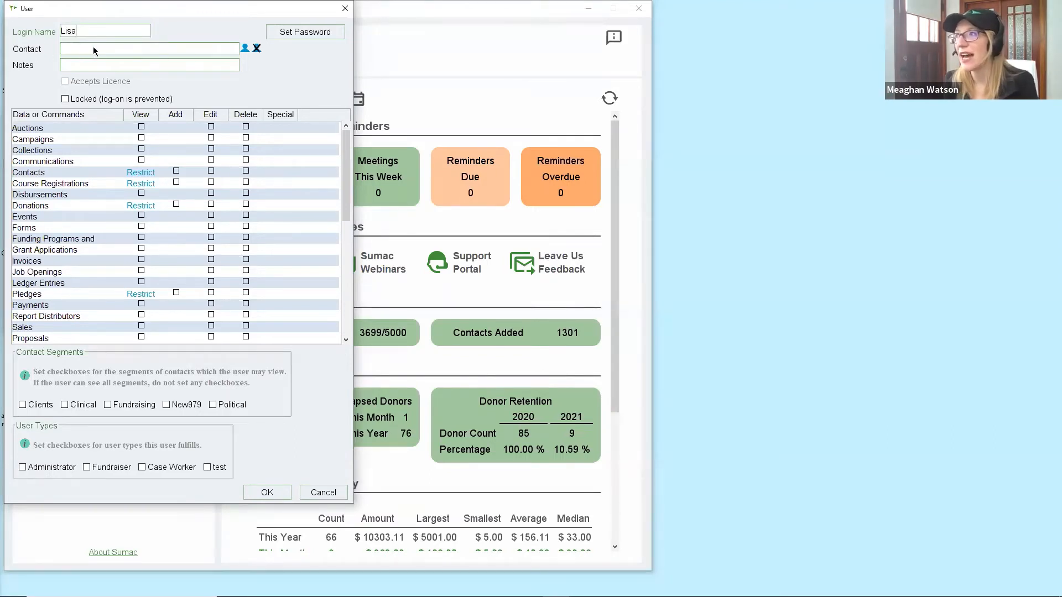
click(246, 52)
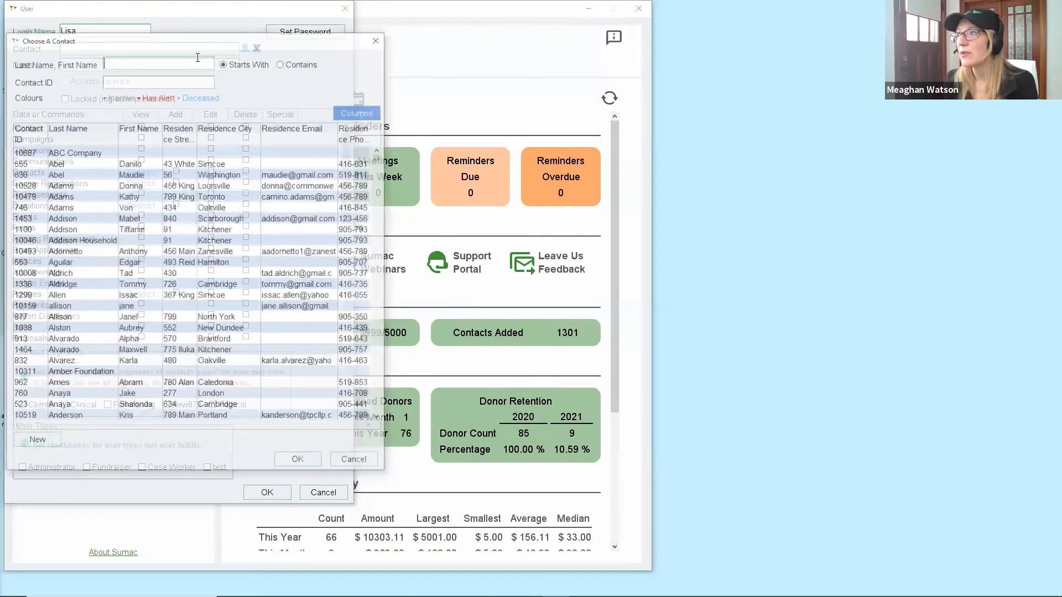
Search contacts by the start of the user's last name and link the single match.
text(zen)
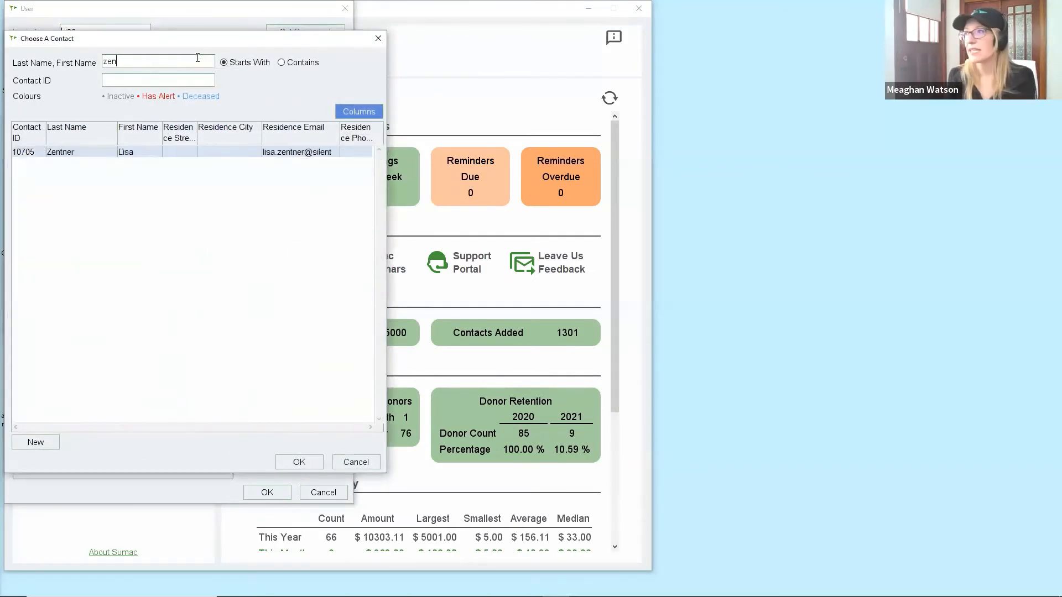
click(150, 154)
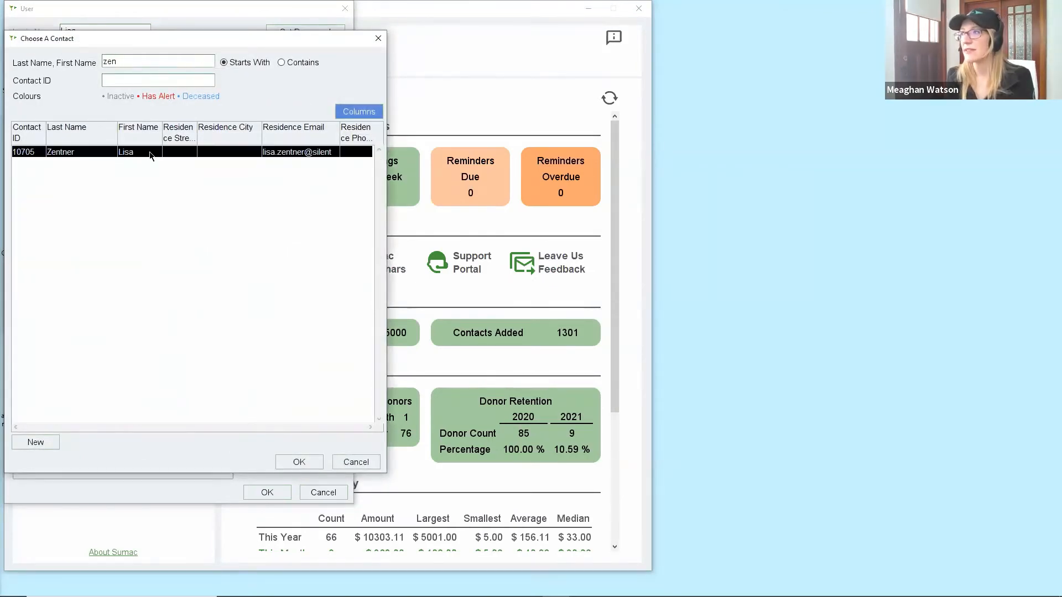
click(318, 461)
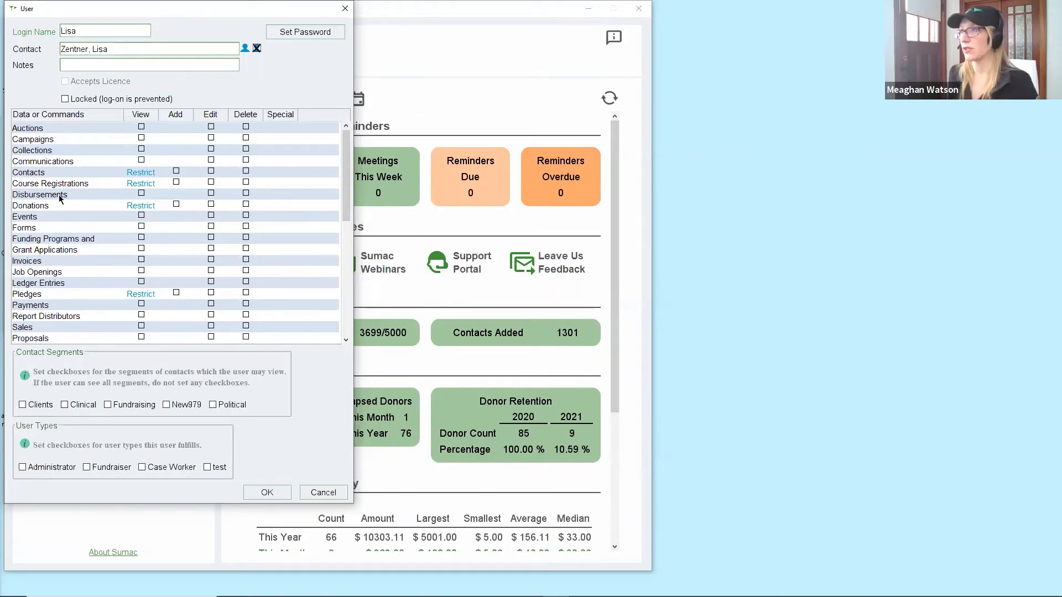
Grant add and edit rights on Contacts and scroll permissions down to the Special section.
click(211, 171)
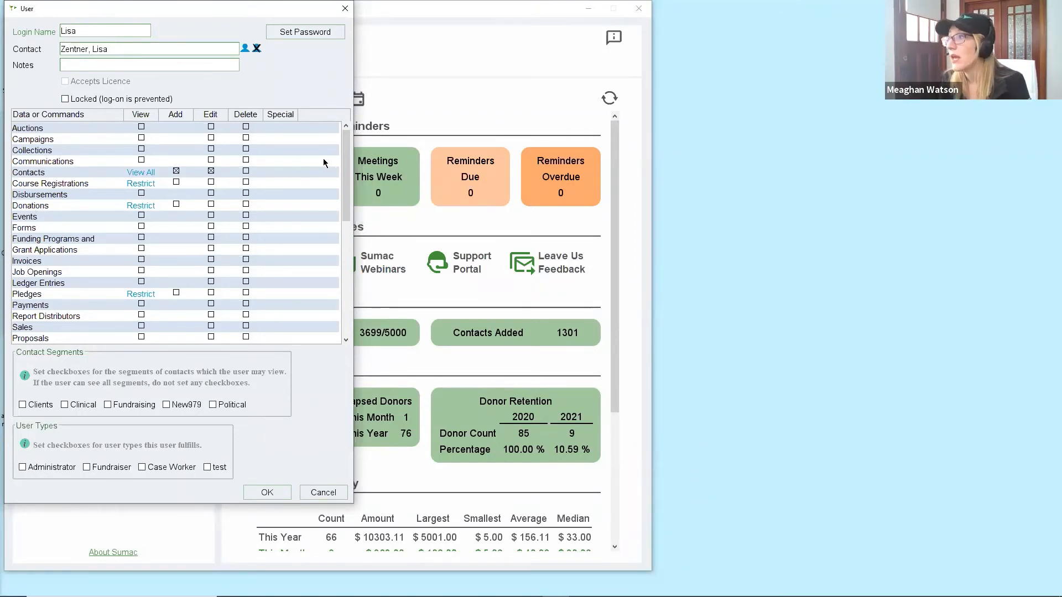
drag(347, 166, 346, 287)
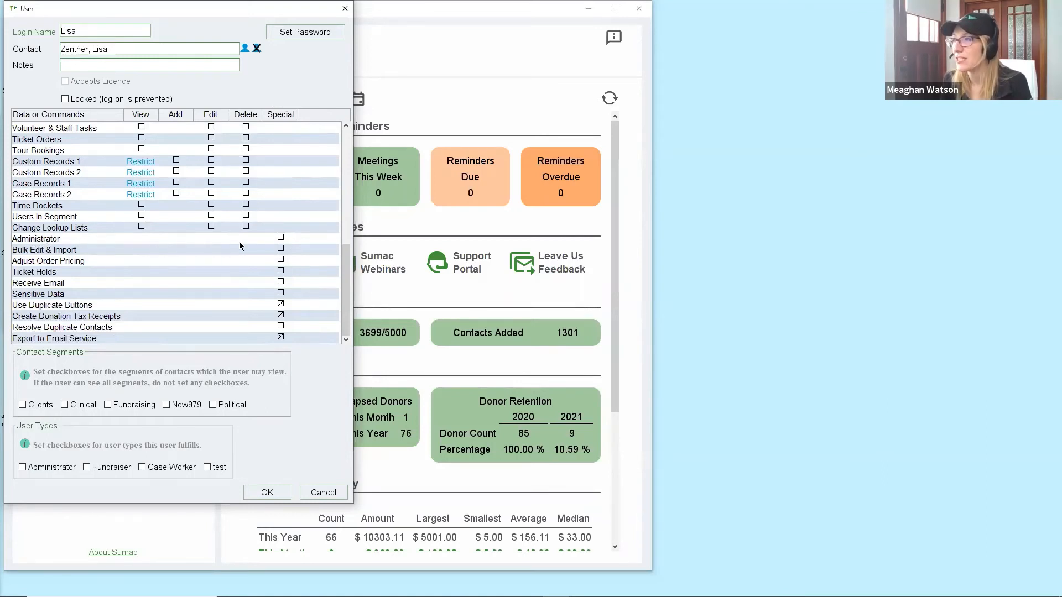
Make the user an Administrator with all capabilities, except Delete on the Donations row.
click(281, 238)
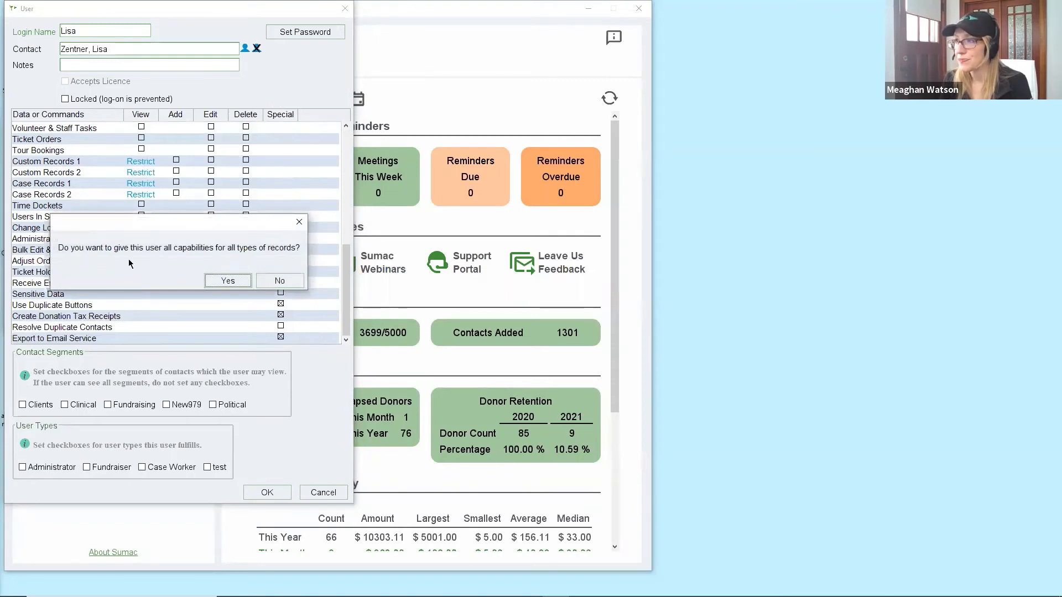
click(213, 279)
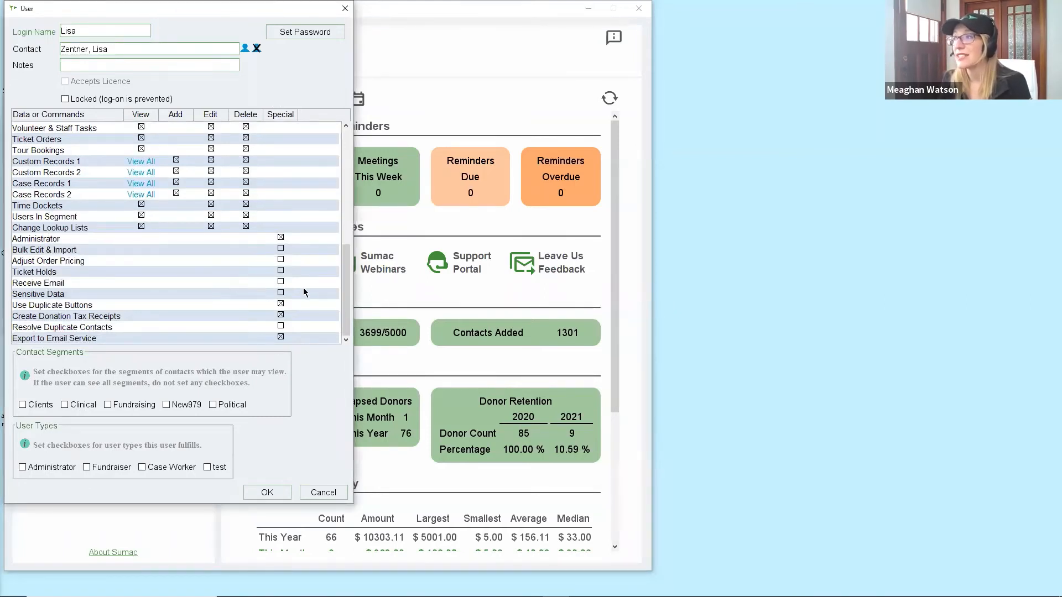
drag(348, 292, 354, 179)
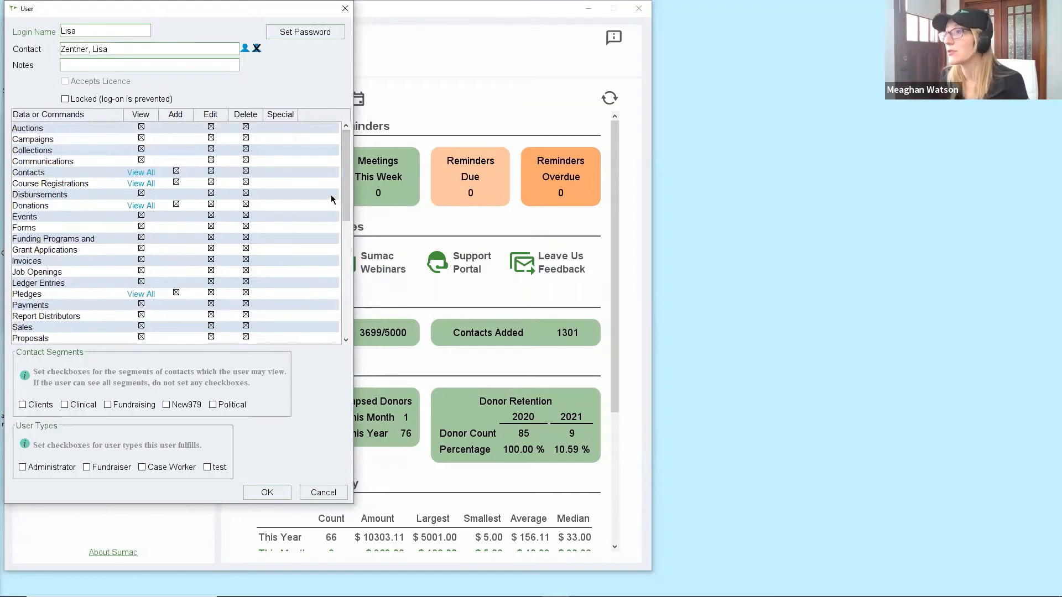
click(246, 205)
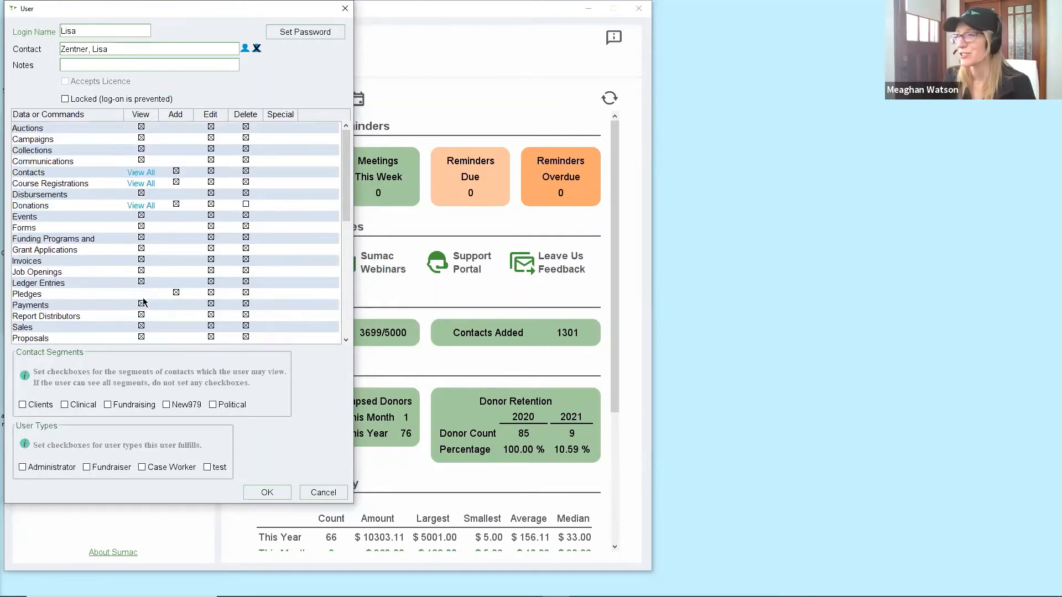
drag(347, 213, 351, 326)
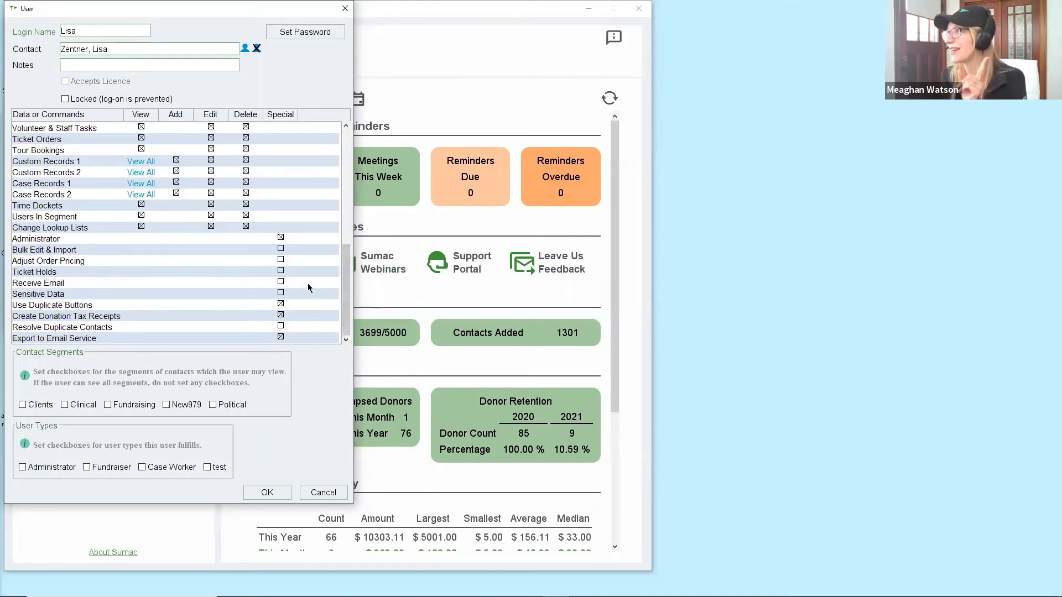
Set the user's password by keyboard entry, retyping it to confirm it meets the requirements.
click(296, 35)
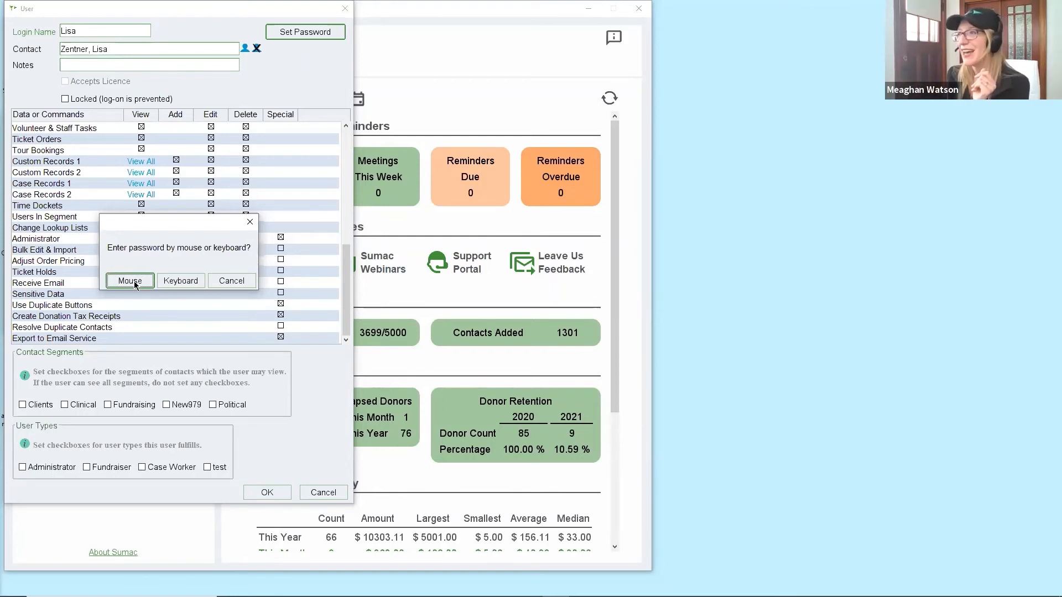
click(181, 281)
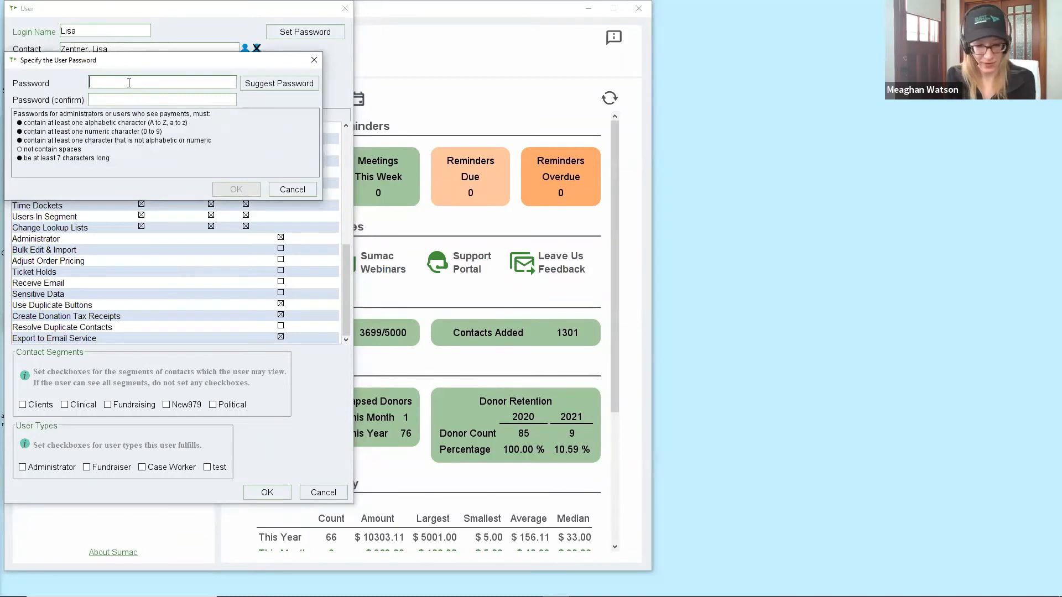
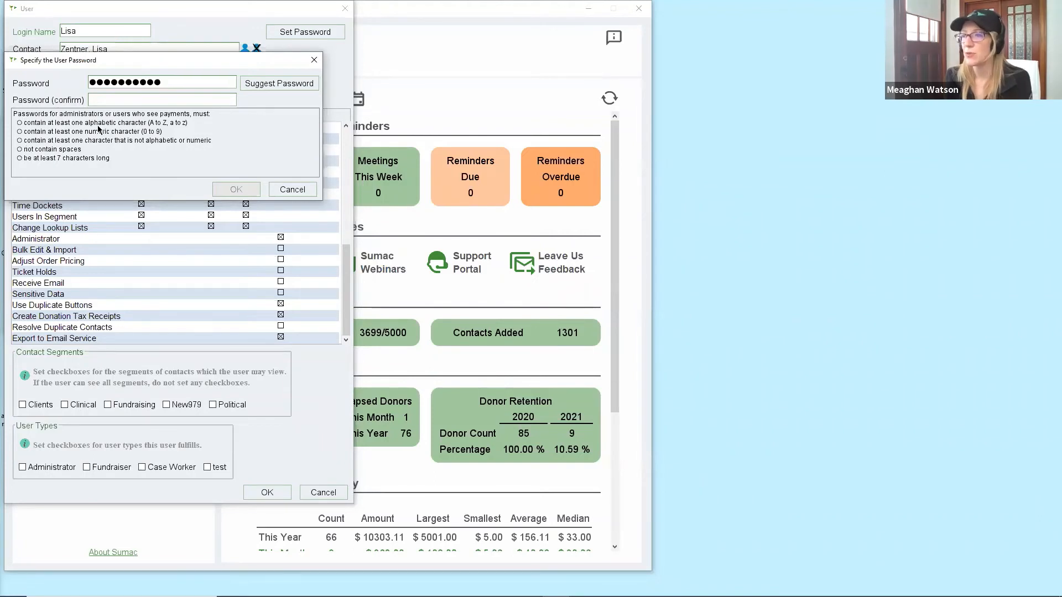
key(BackSpace)
key(BackSpace)
key(BackSpace)
key(BackSpace)
key(BackSpace)
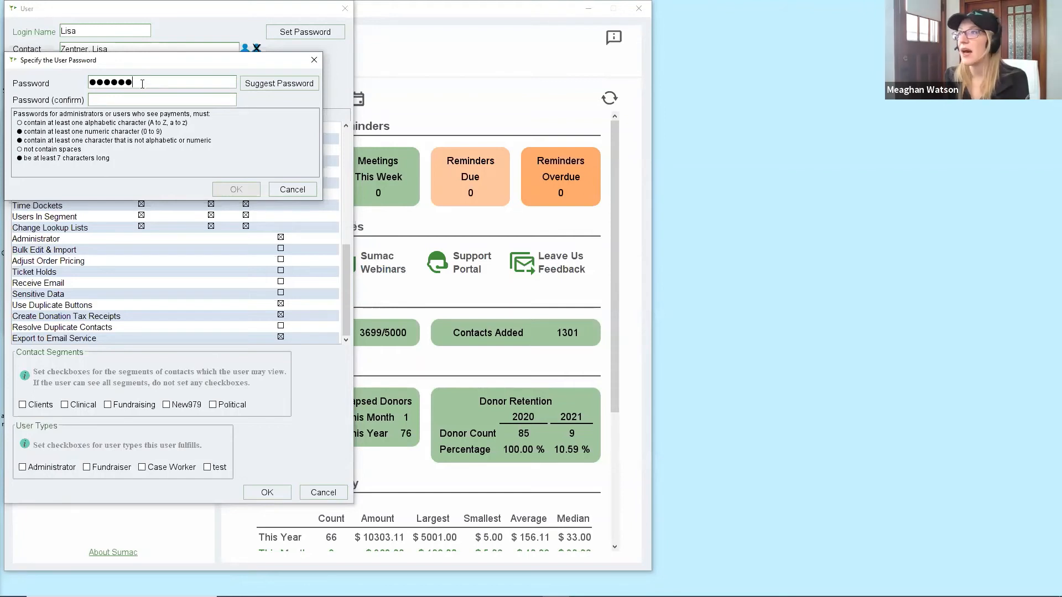
key(BackSpace)
key(BackSpace)
key(BackSpace)
key(BackSpace)
key(BackSpace)
key(BackSpace)
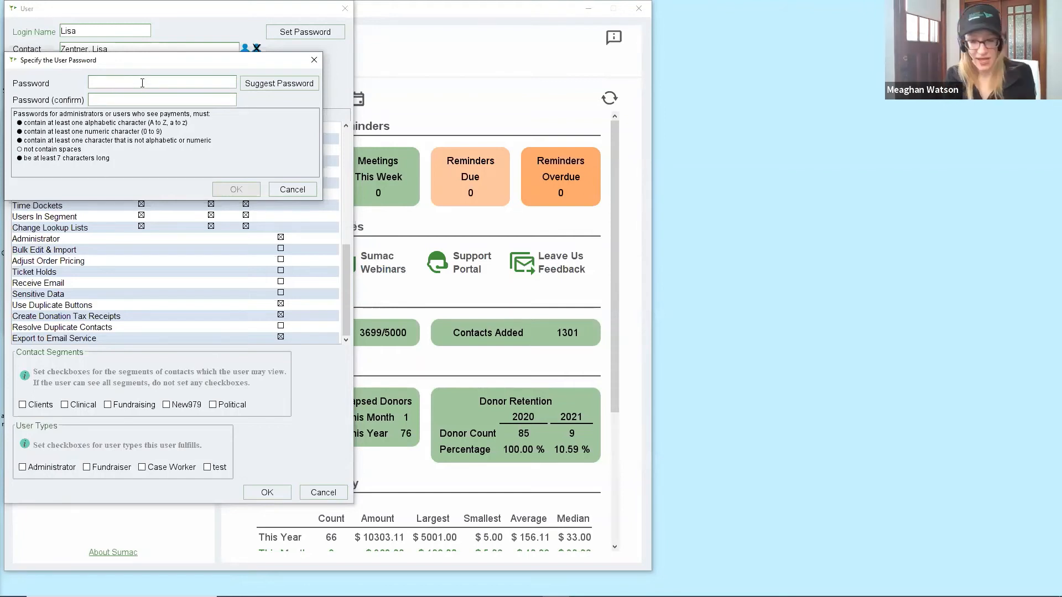
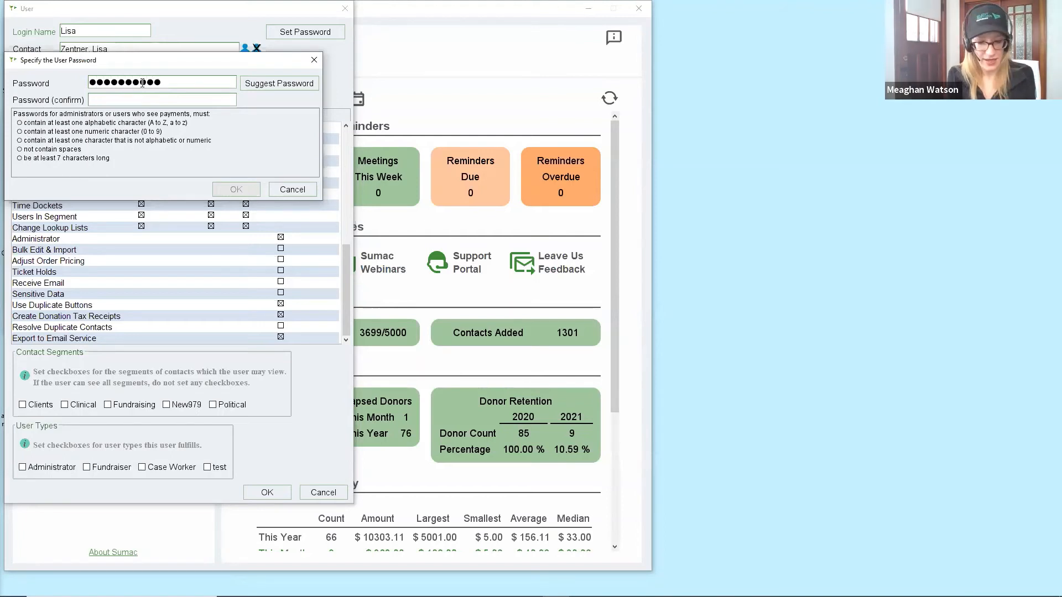
key(Tab)
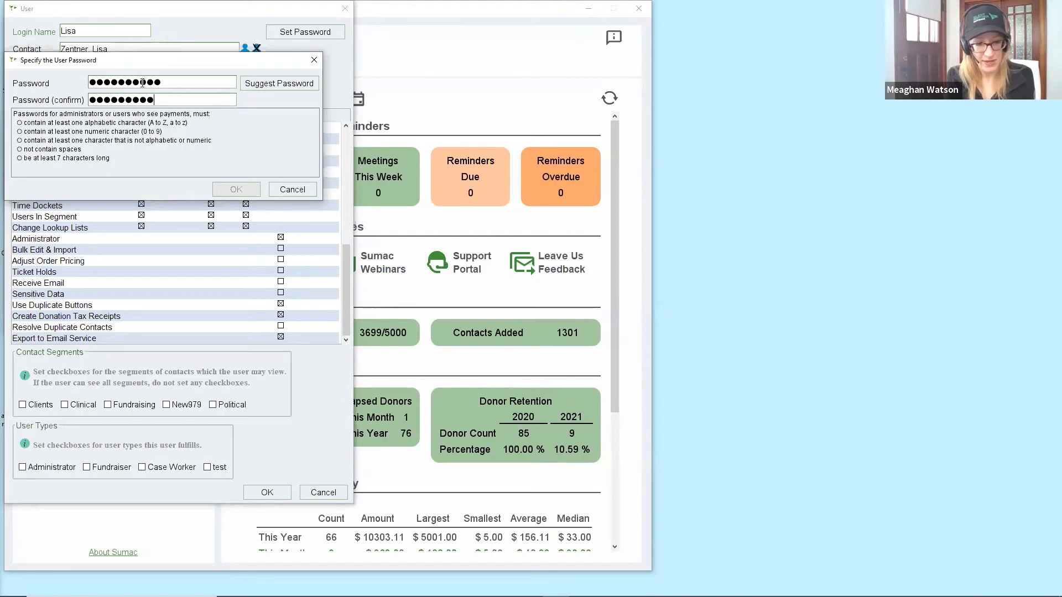
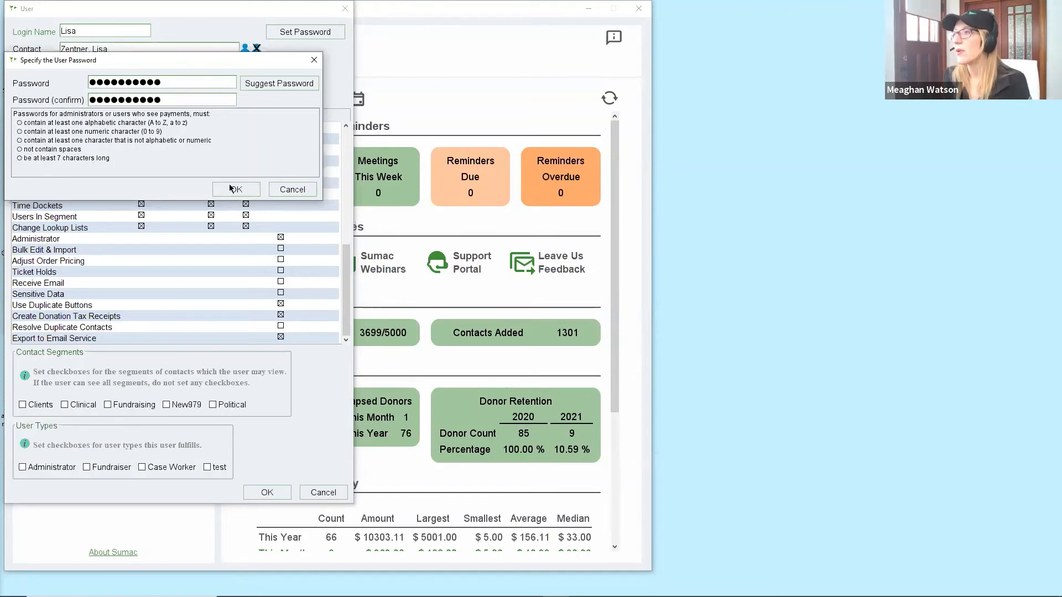
click(233, 189)
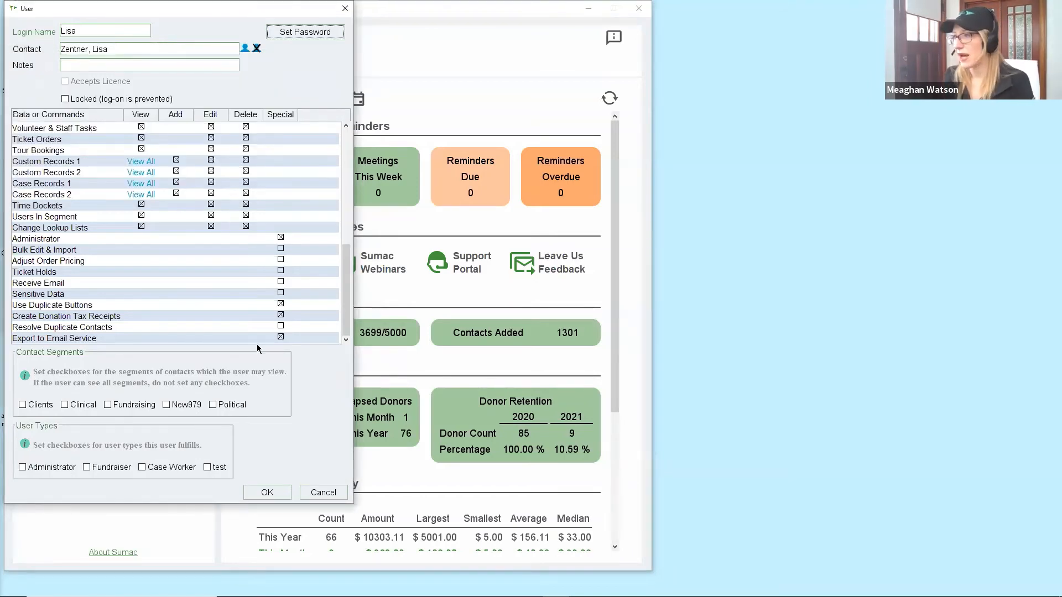
Save the new administrator user, bringing the Users list to 17 entries.
click(264, 494)
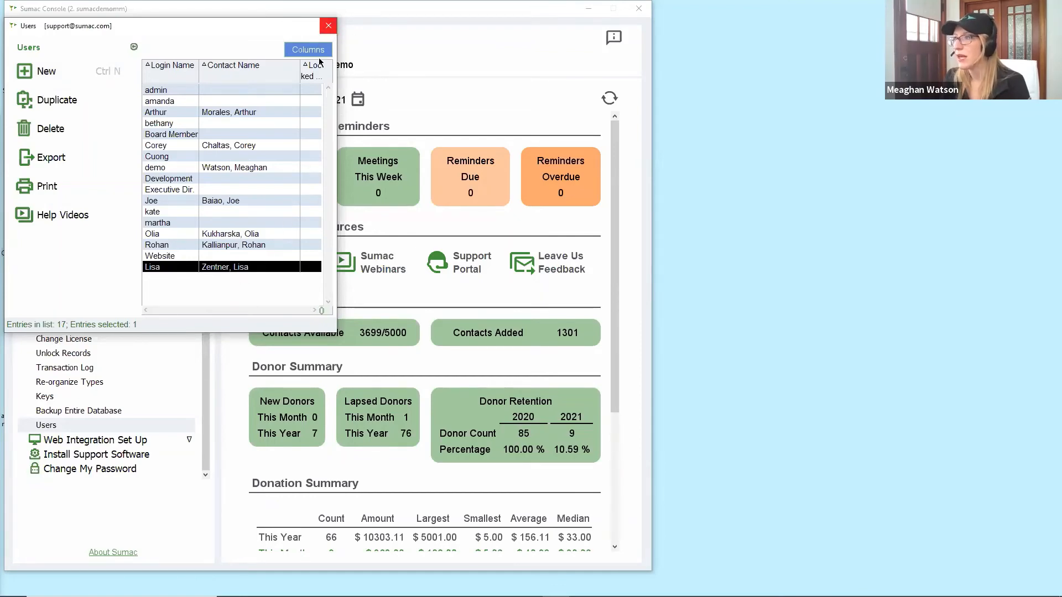
Close the Users window and collapse Sumac Administration in the sidebar.
click(328, 26)
click(181, 281)
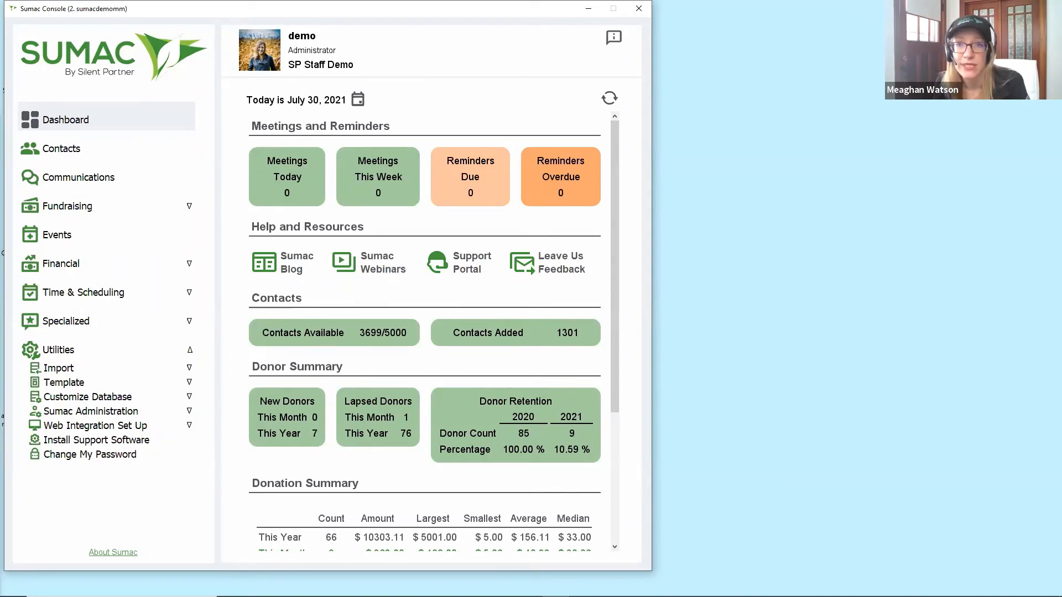
Open Preferences from Utilities > Customize Database, landing on the Contacts settings.
click(88, 397)
click(91, 424)
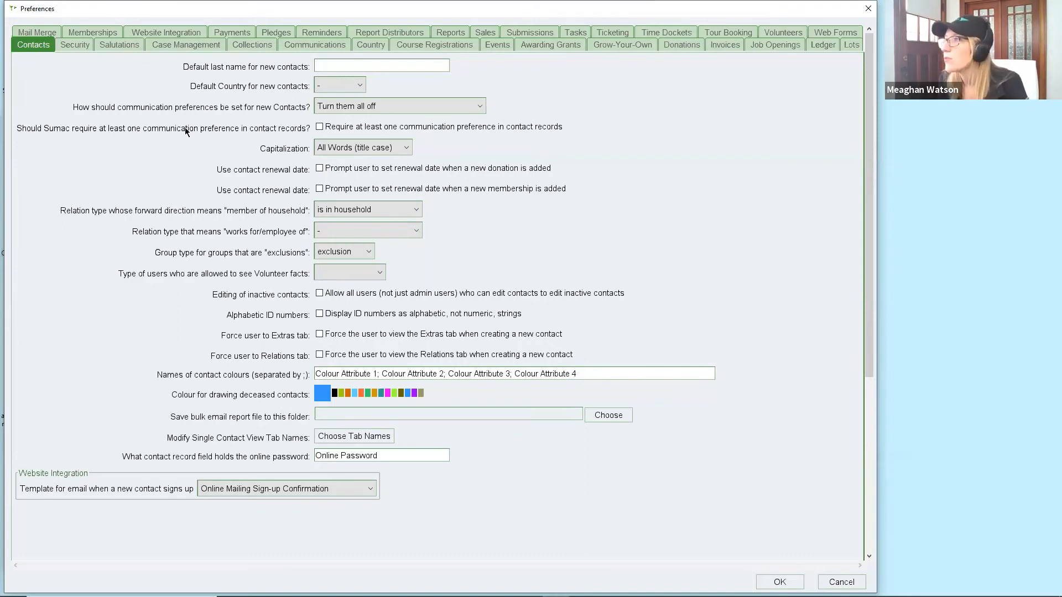
Switch Preferences to the Security tab to see password-ageing and activity-logging settings.
click(88, 46)
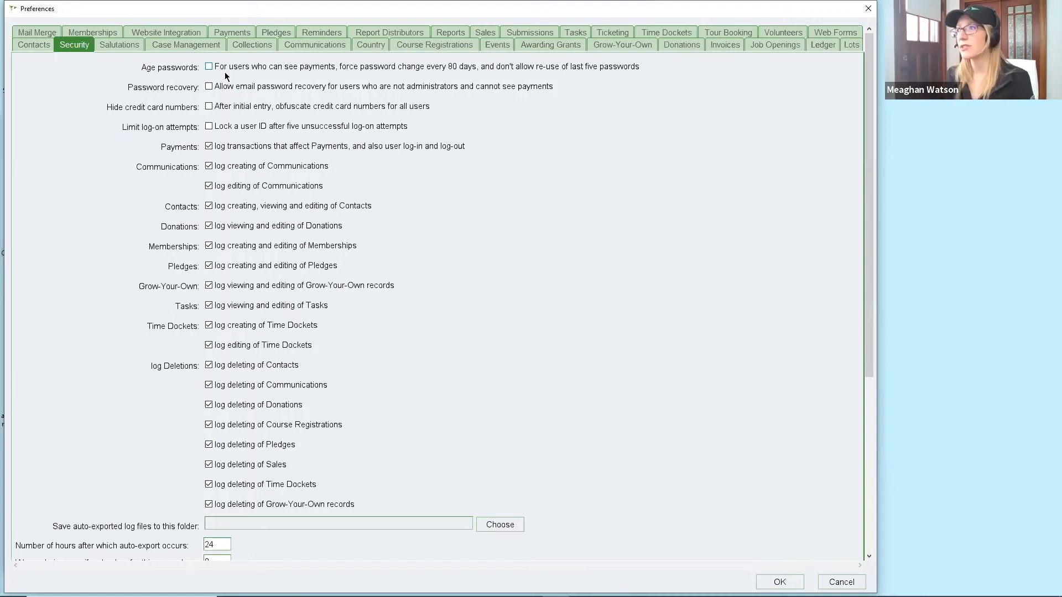
Look over the remaining Security options, then switch to the Salutations preferences.
scroll(160, 106, down, 3)
scroll(134, 111, down, 1)
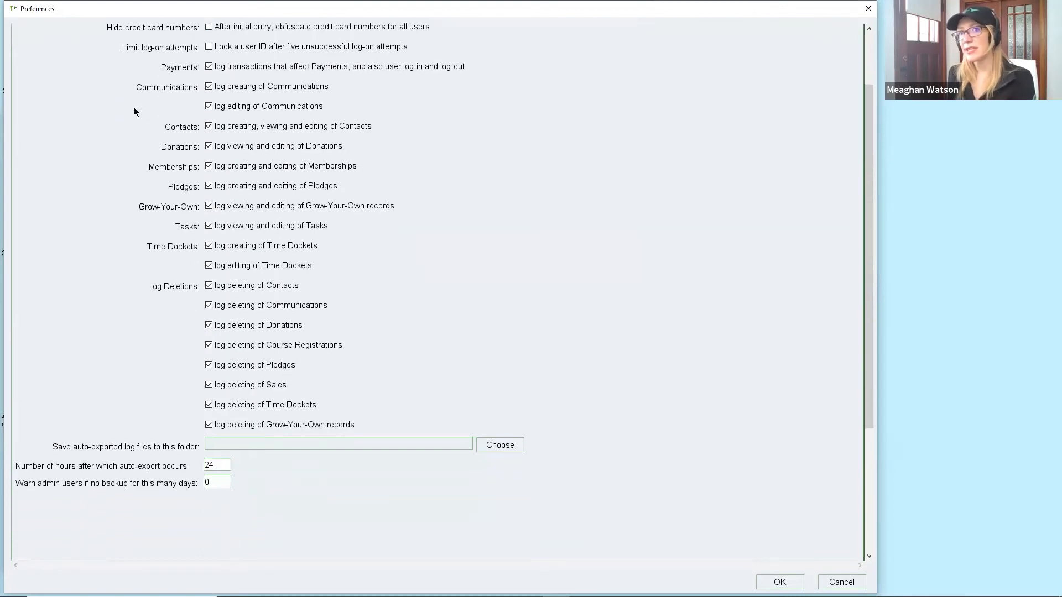
scroll(134, 103, up, 4)
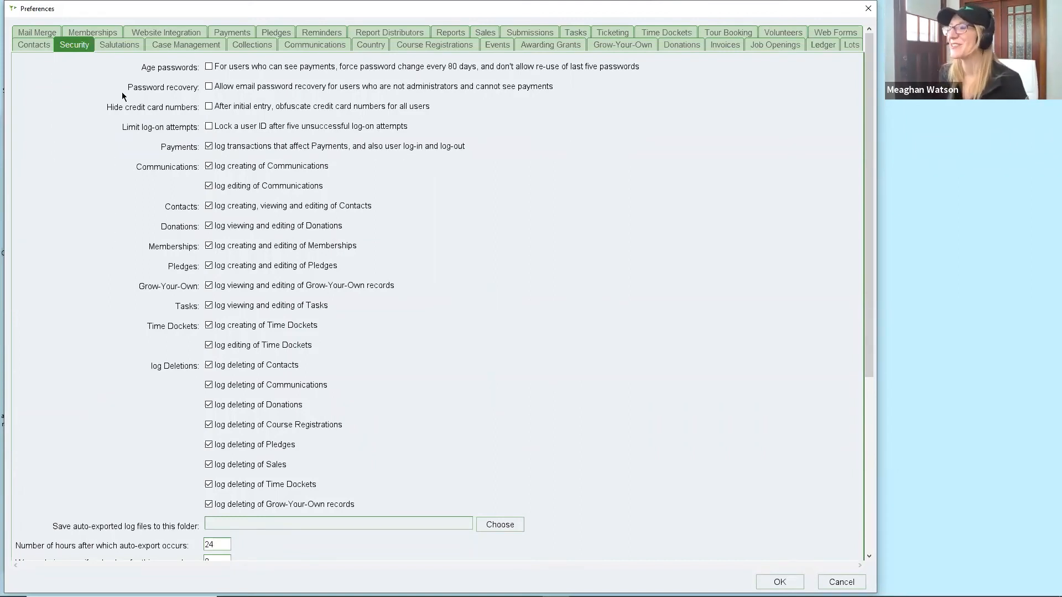
click(116, 45)
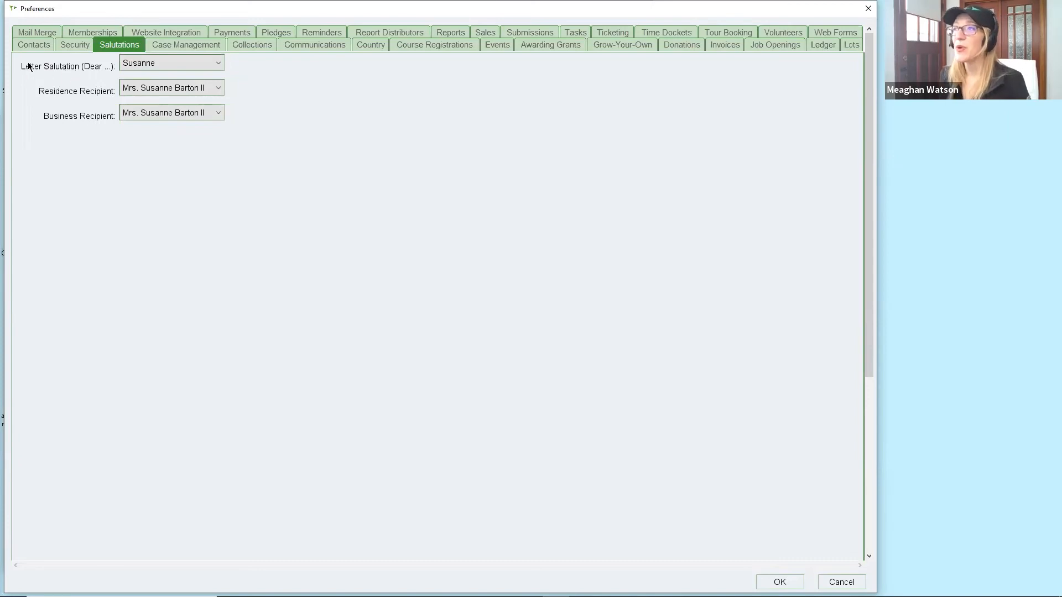
Check the Letter Salutation and Residence Recipient formats, keep them unchanged, then show the Country preferences.
click(142, 63)
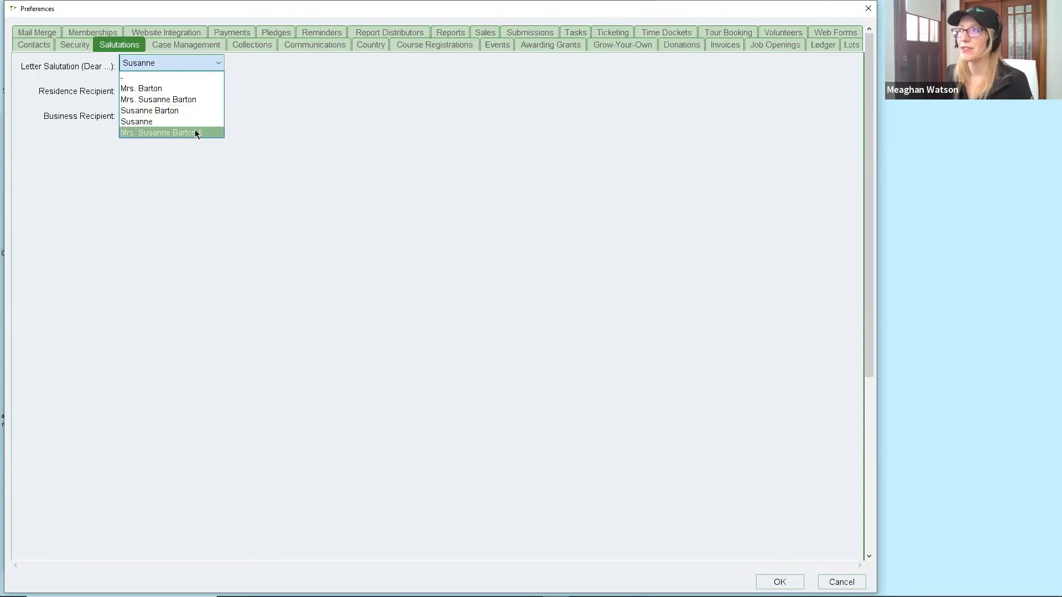
click(264, 119)
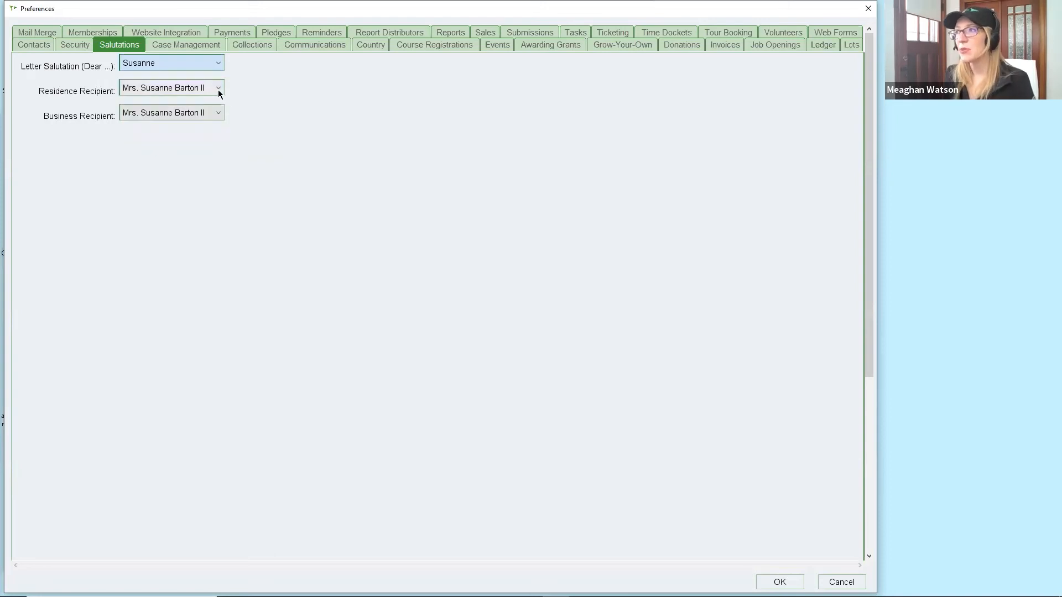
click(217, 89)
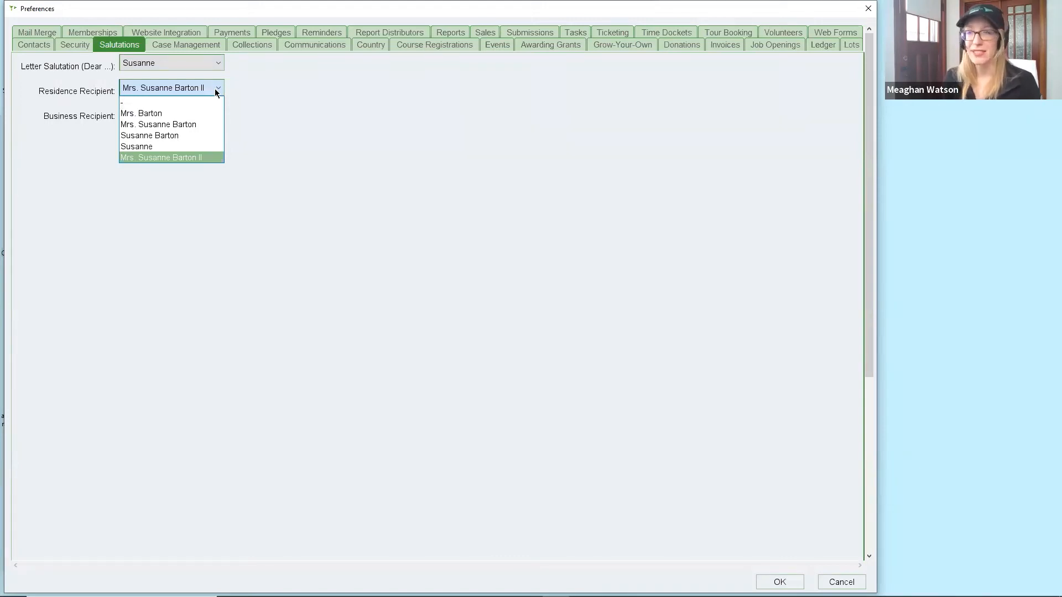
click(220, 88)
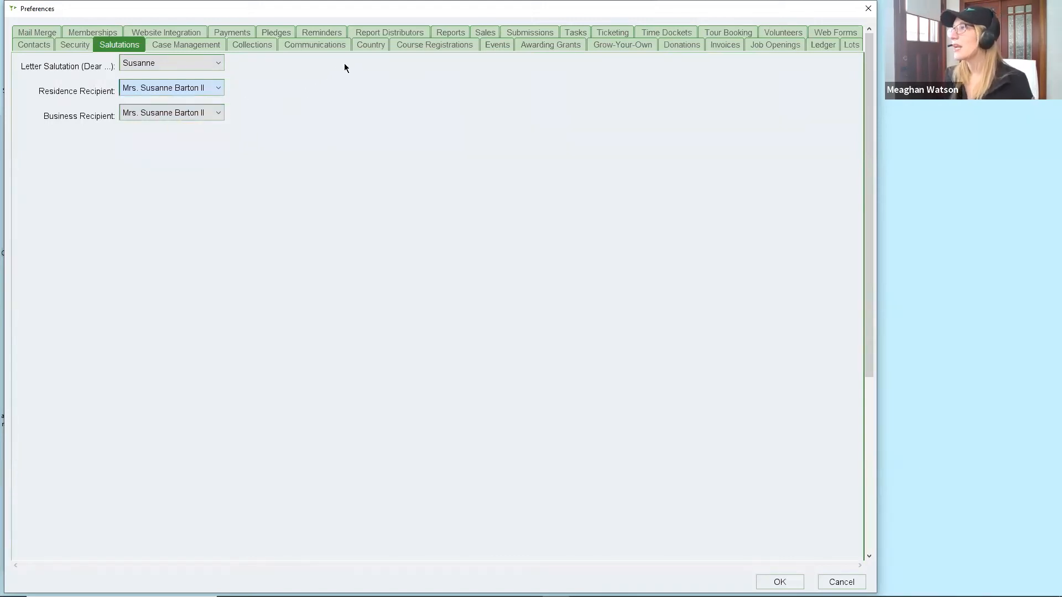
click(364, 50)
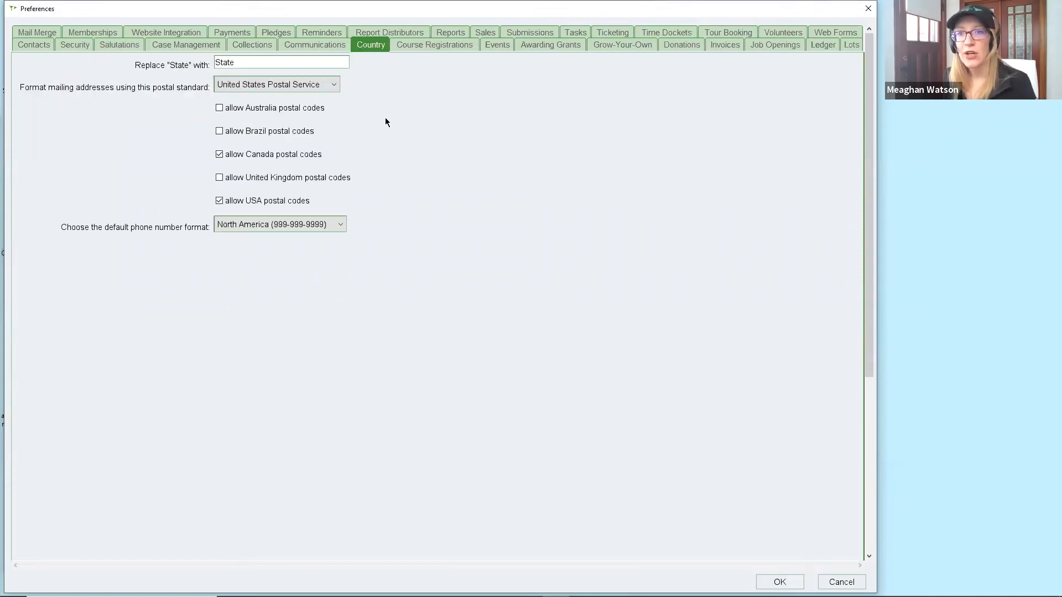
Select the Replace "State" with text, then switch to the Donations preferences.
double_click(253, 61)
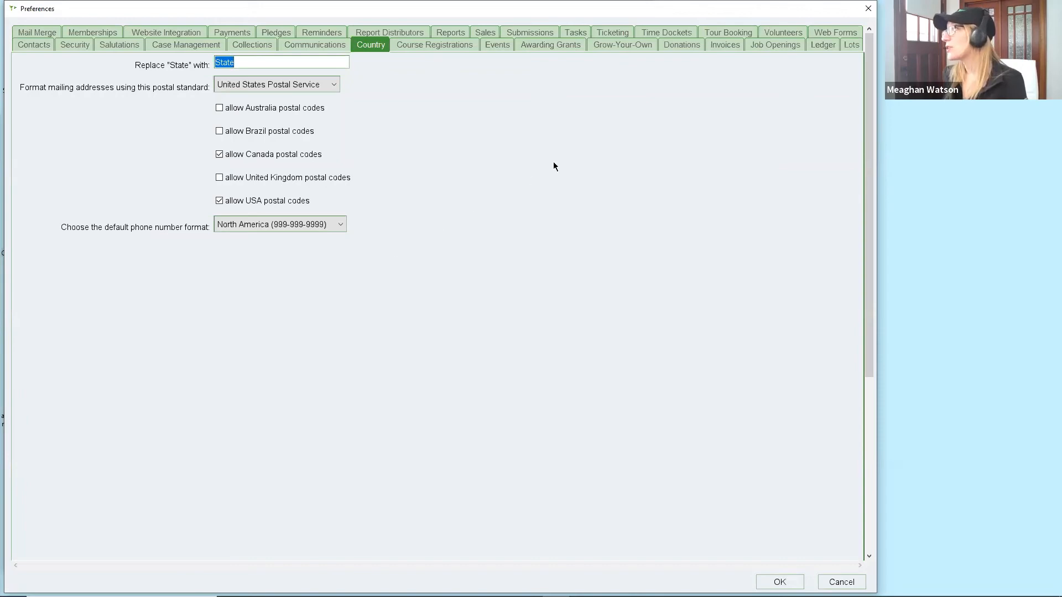
click(689, 50)
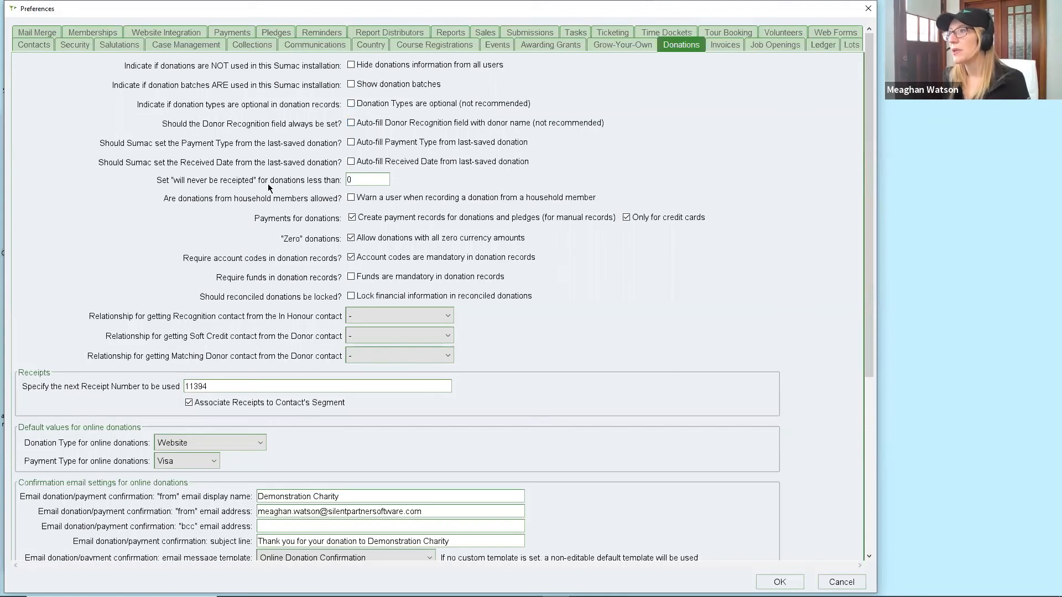
double_click(373, 179)
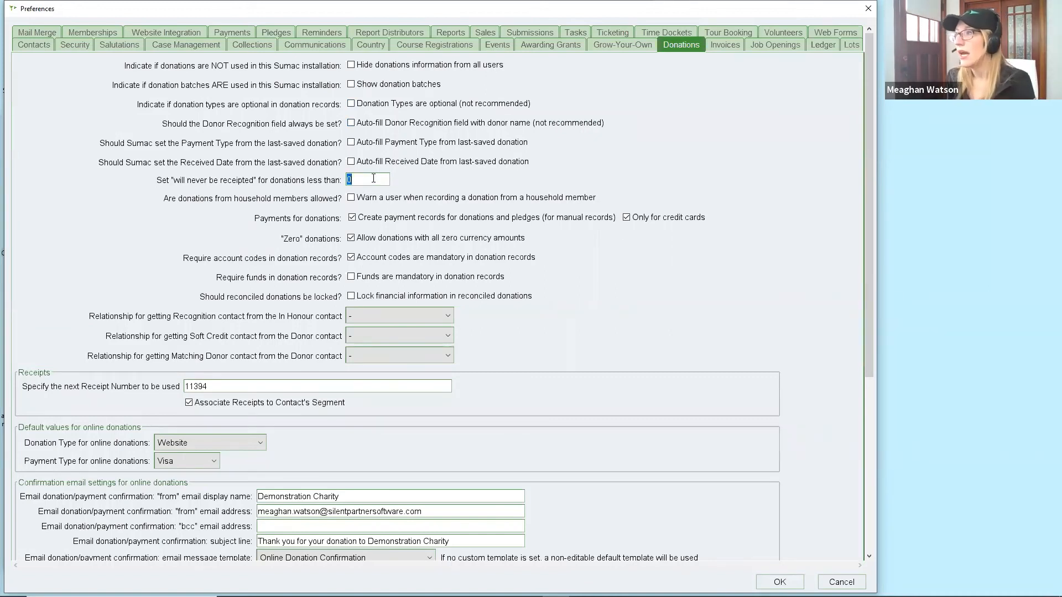
text(20)
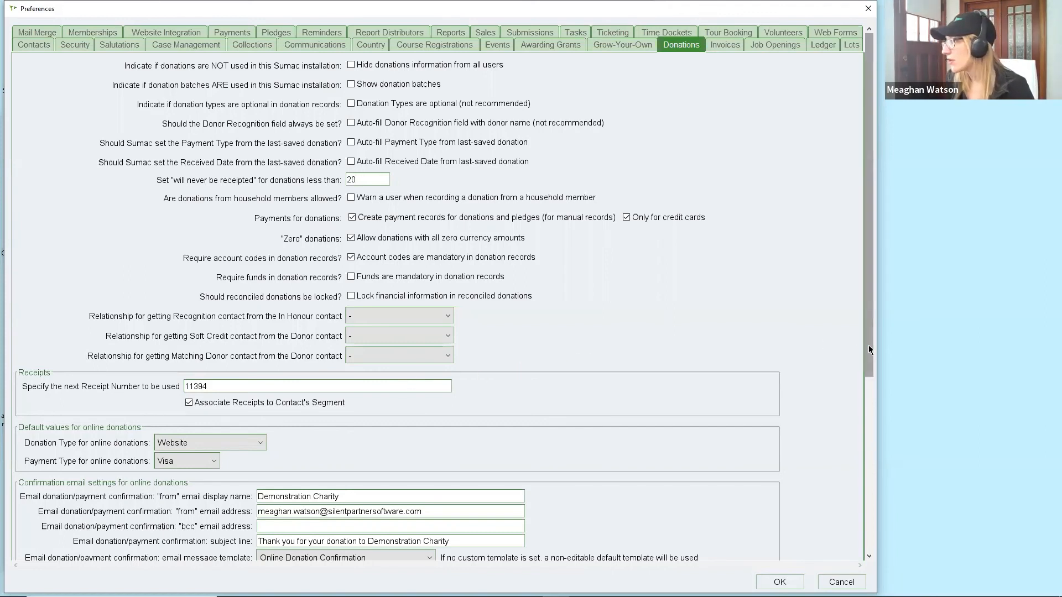
drag(869, 346, 867, 408)
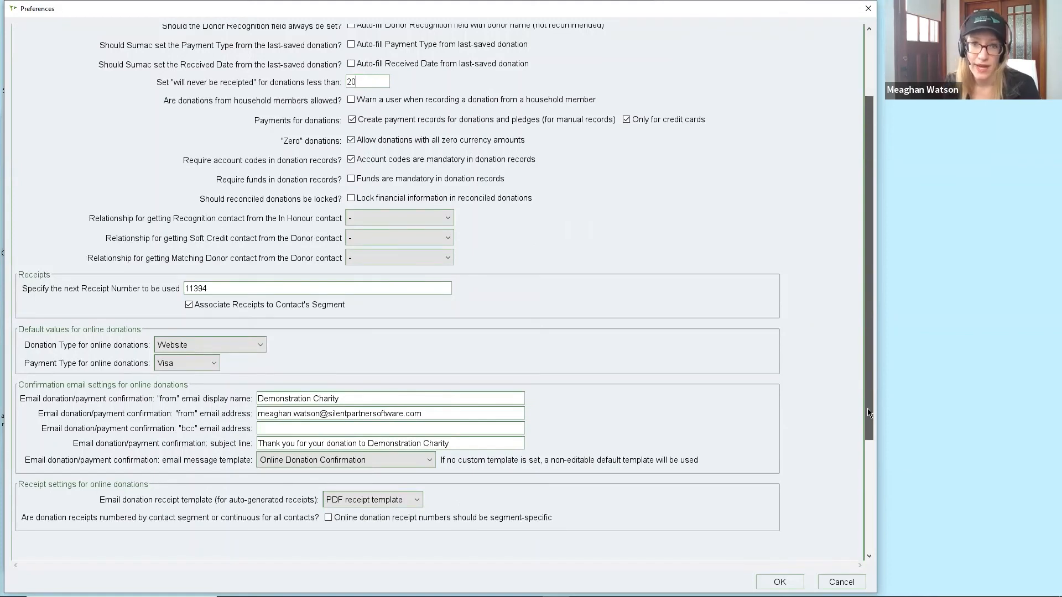
drag(867, 408, 867, 409)
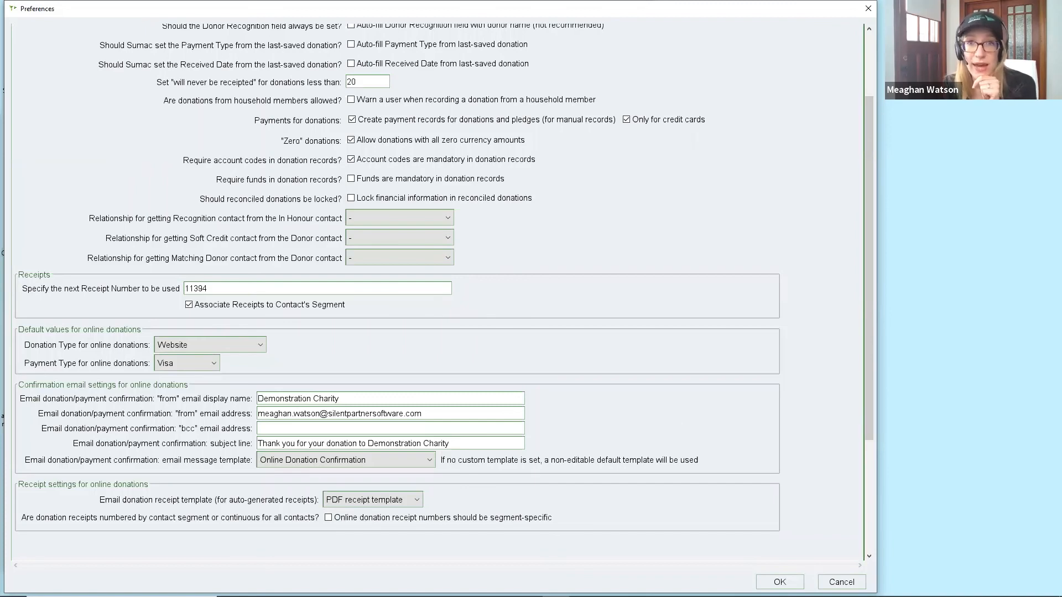
scroll(752, 196, up, 3)
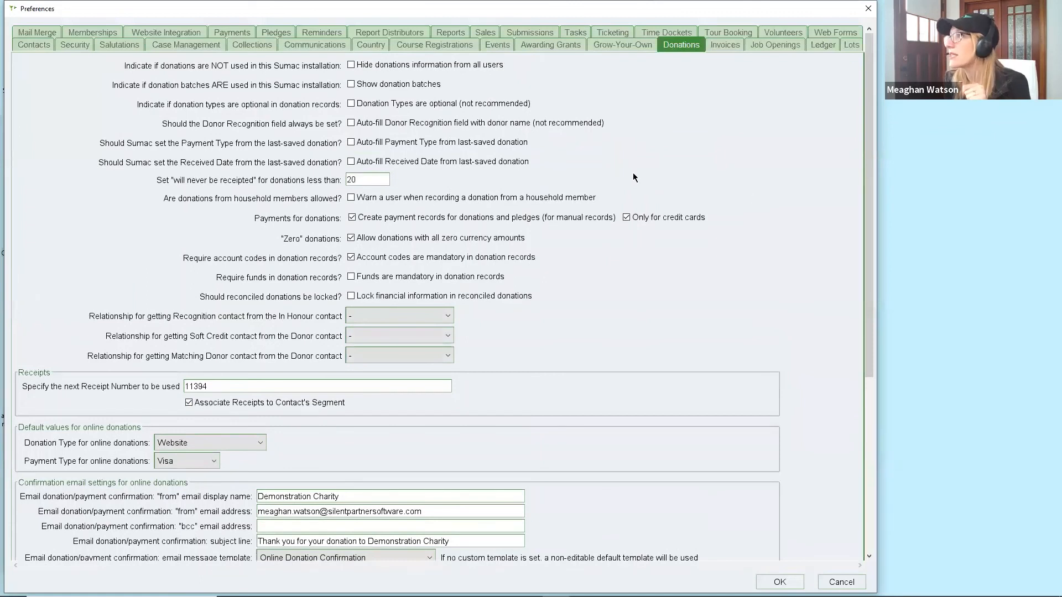
Review the Payments processor settings, then switch to the Reports preferences showing logo Social_Cover.
click(239, 34)
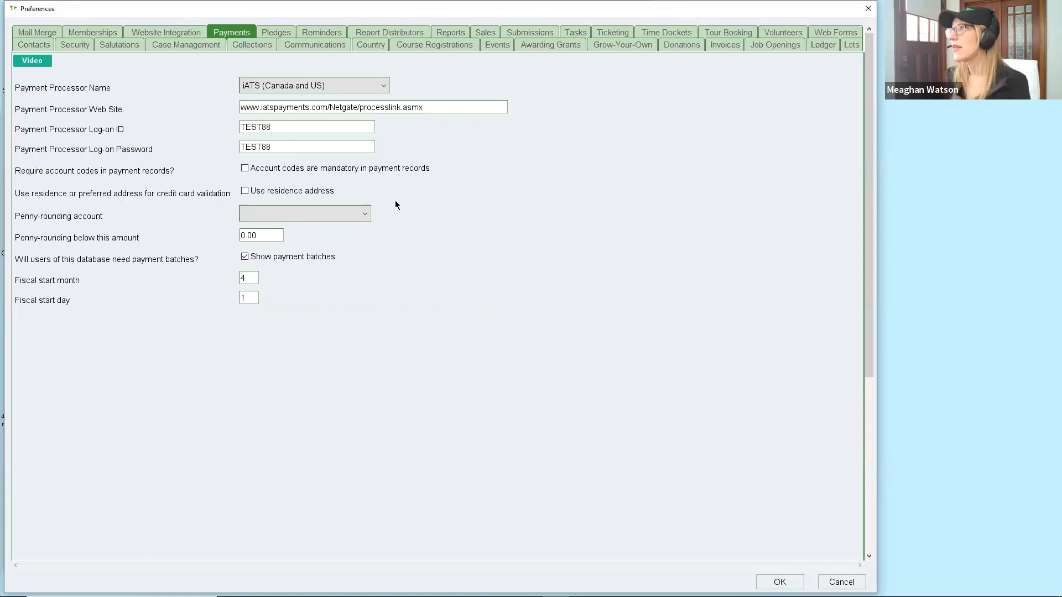
click(450, 34)
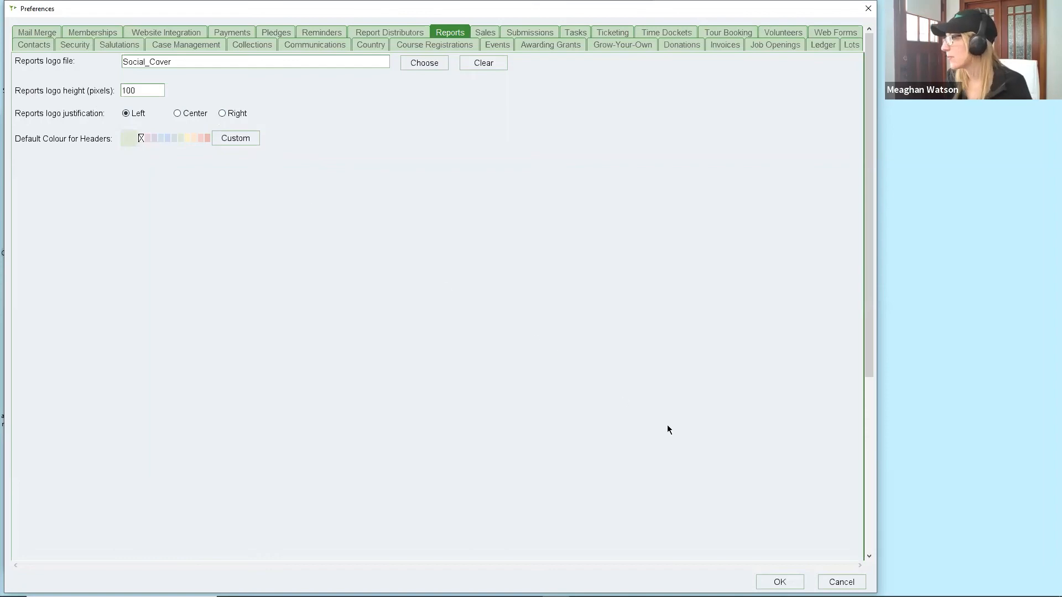
Cancel Preferences, open Fundraising > Donations, and expand Analyze & Report > Reconciliation Reports.
click(842, 582)
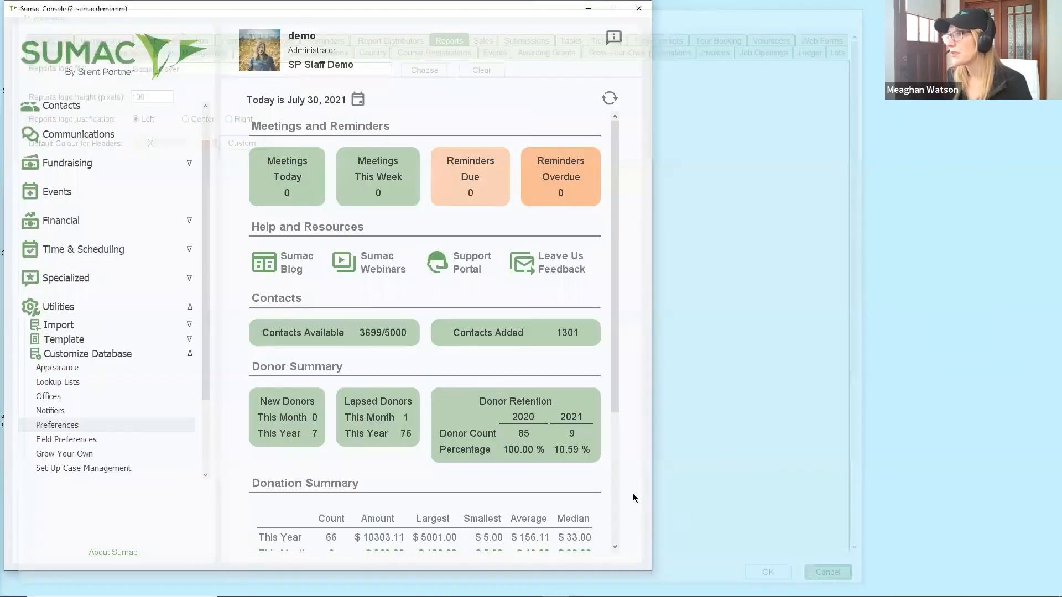
click(180, 163)
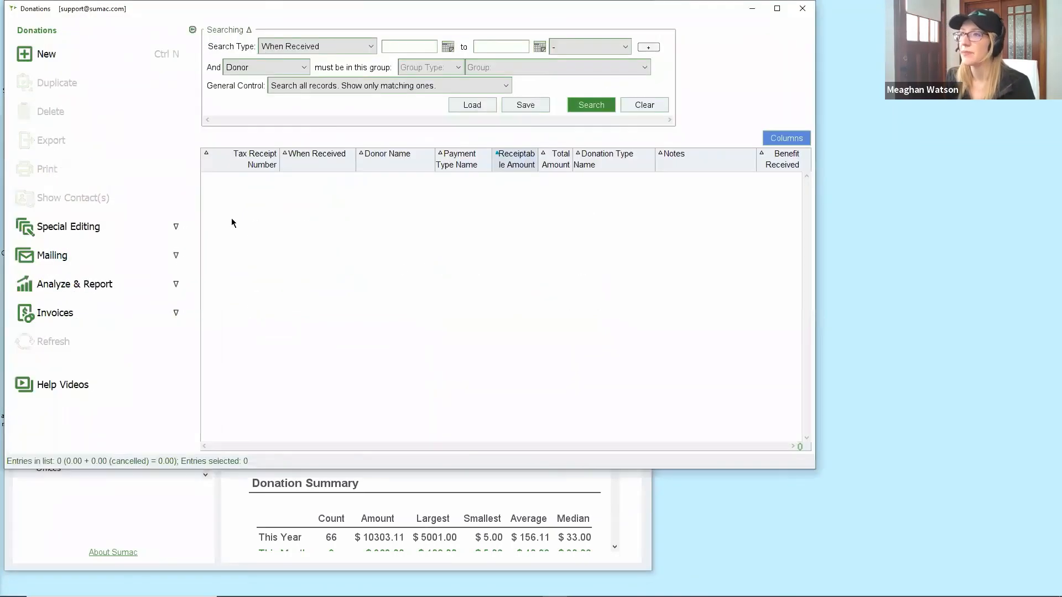
click(166, 290)
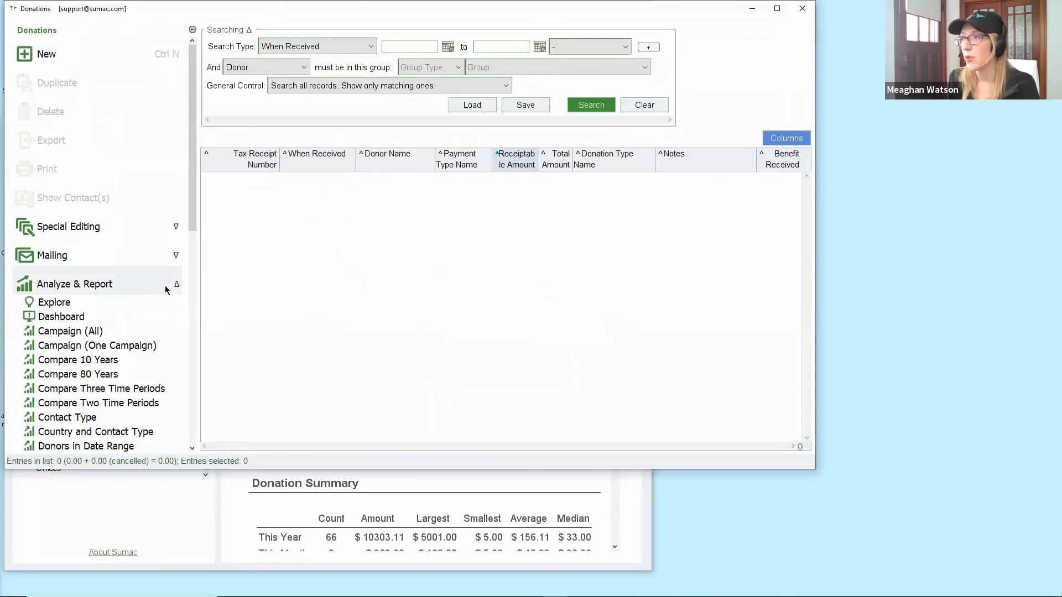
scroll(168, 286, down, 6)
scroll(169, 285, down, 3)
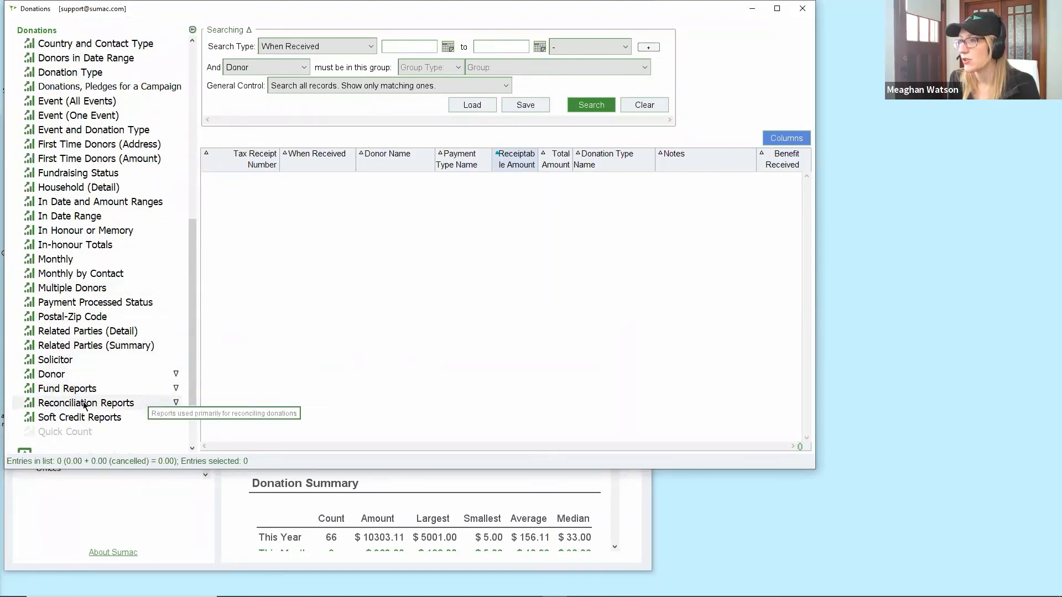
click(117, 407)
scroll(117, 408, down, 1)
scroll(116, 408, down, 2)
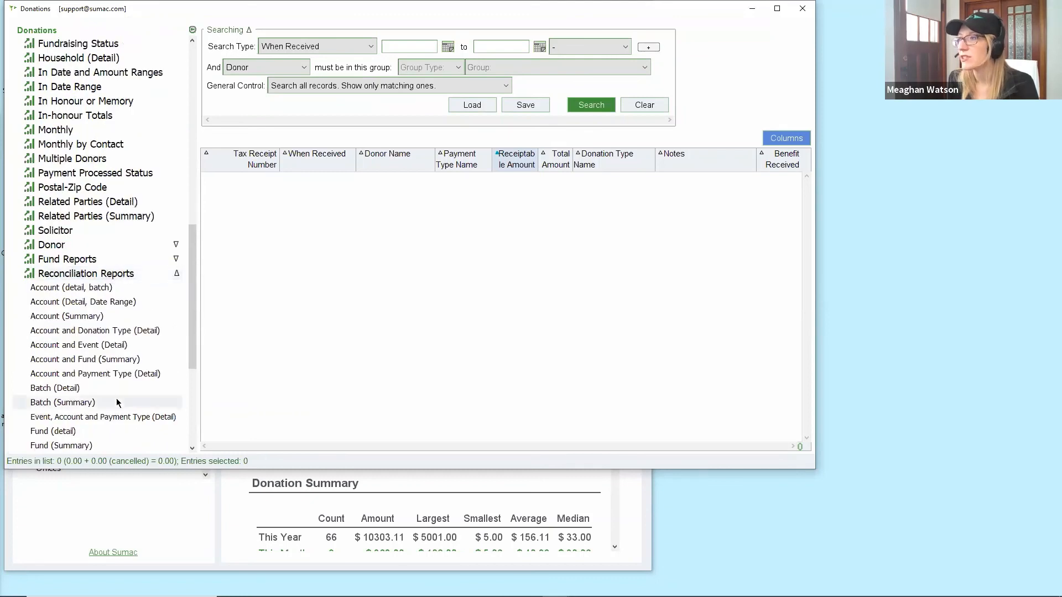
Run the Account and Fund (Summary) report from 2020-07-01 to 2021-07-31 and enlarge its window.
click(123, 360)
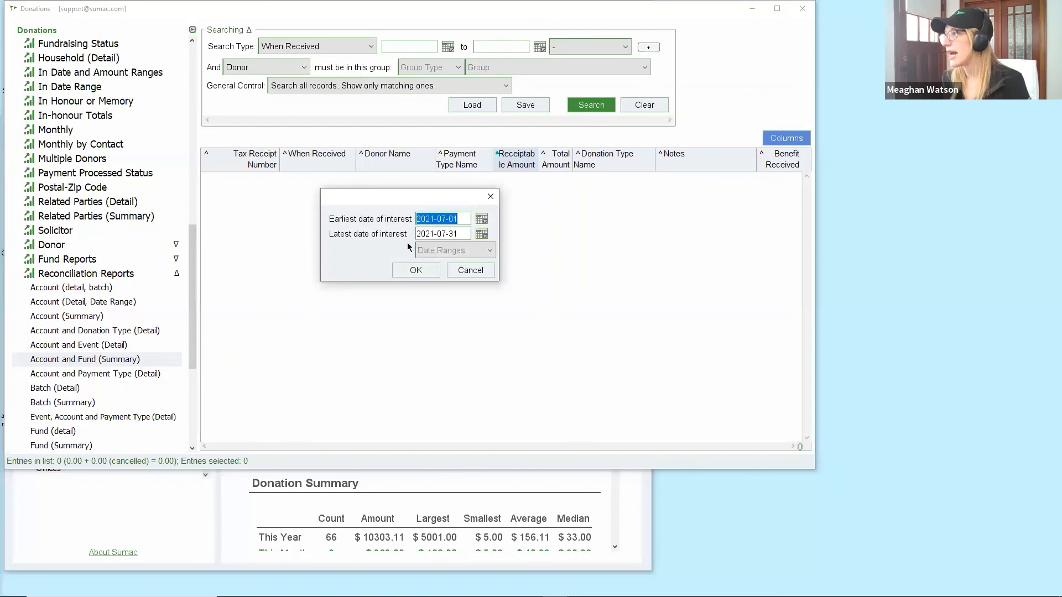
click(429, 219)
double_click(429, 219)
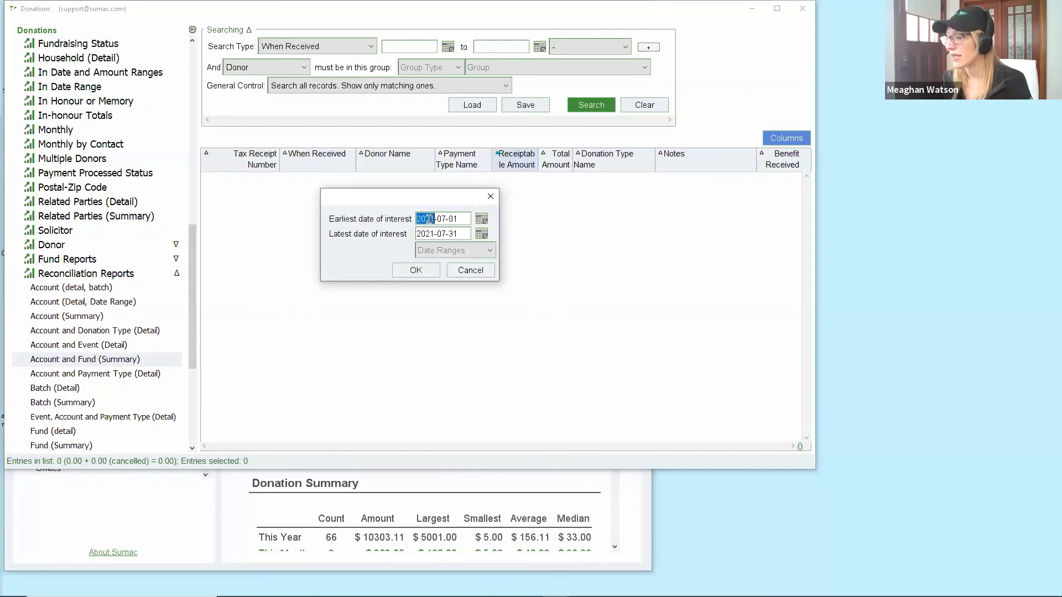
text(2020)
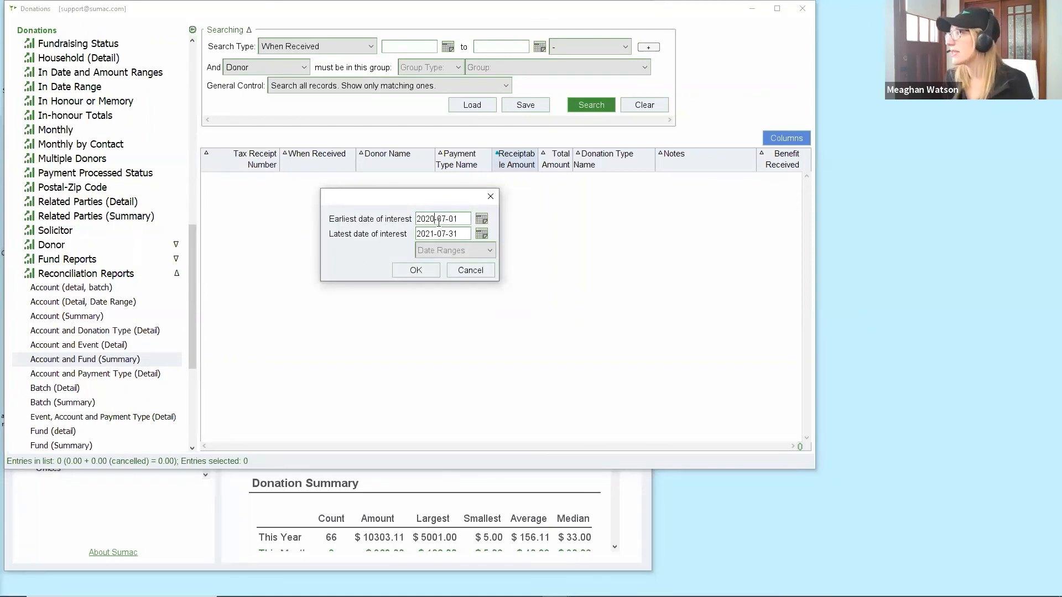
click(423, 267)
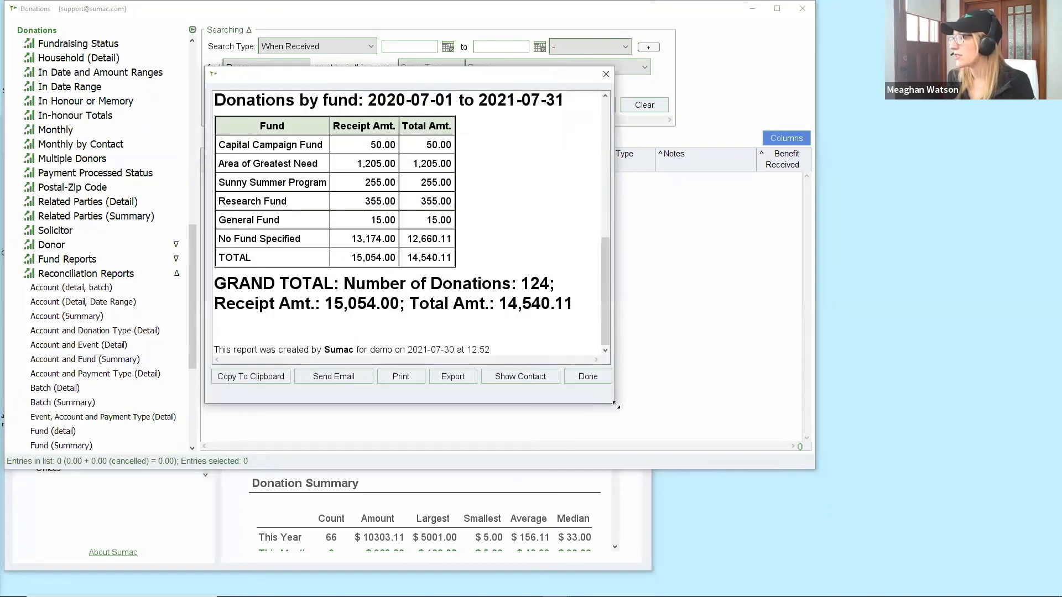
drag(616, 405, 777, 569)
drag(768, 512, 766, 396)
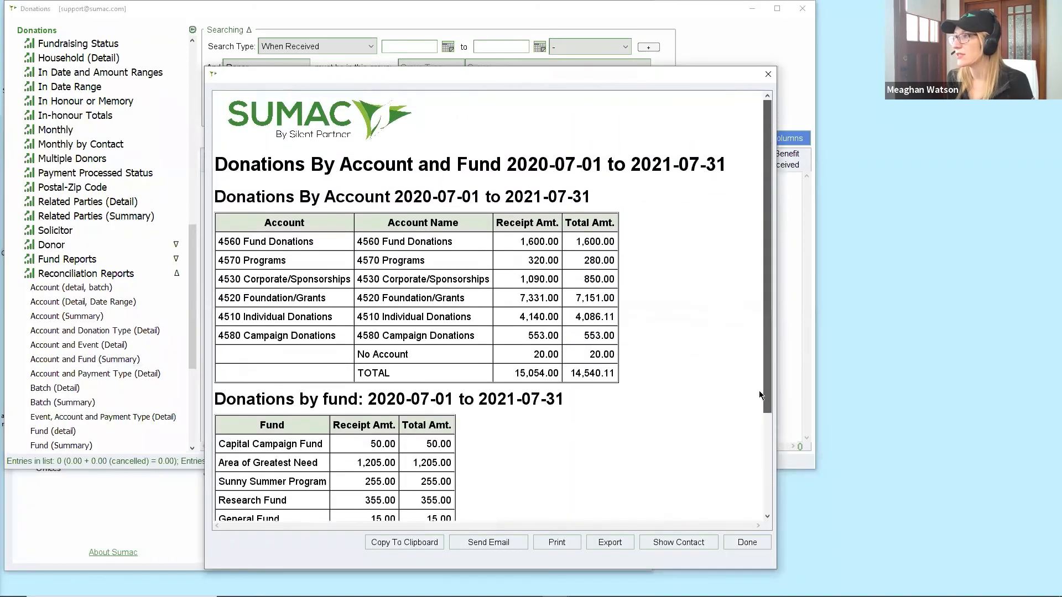